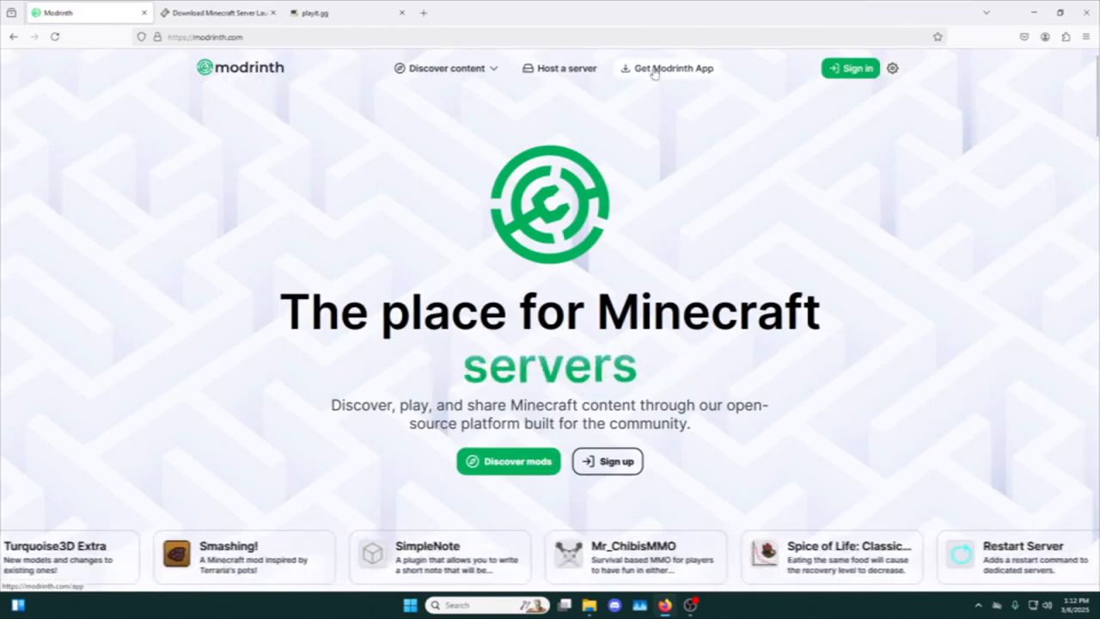
Minimize the browser, launch the Modrinth App and maximize its window.
{"action": "left_click", "coordinate": [1034, 12]}
{"action": "left_click", "coordinate": [472, 605]}
{"action": "type", "text": "mod"}
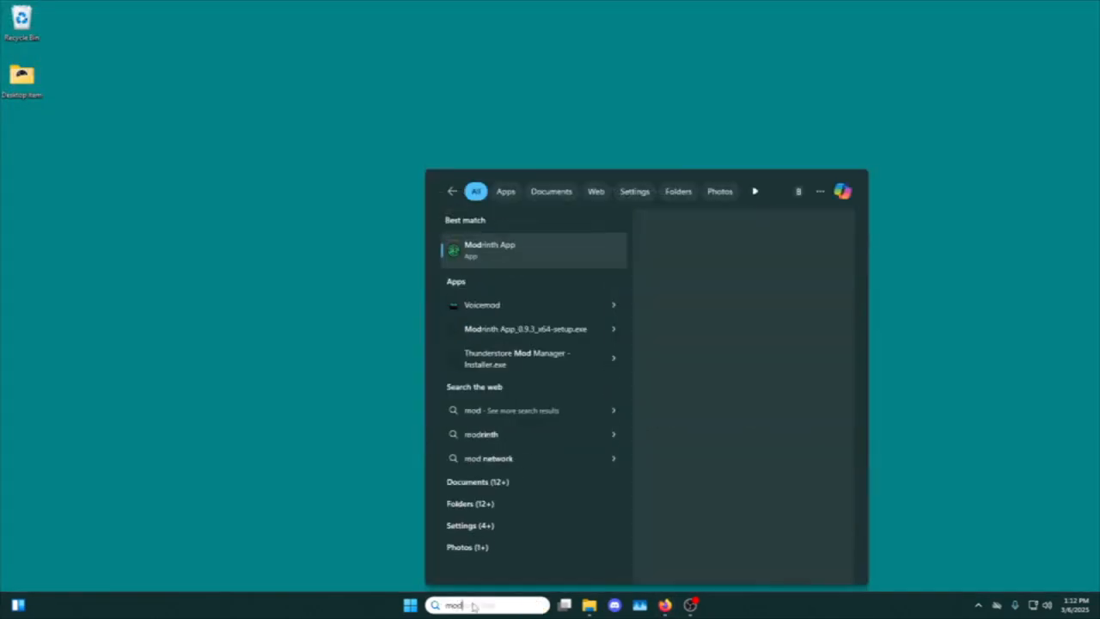
{"action": "key", "text": "Return"}
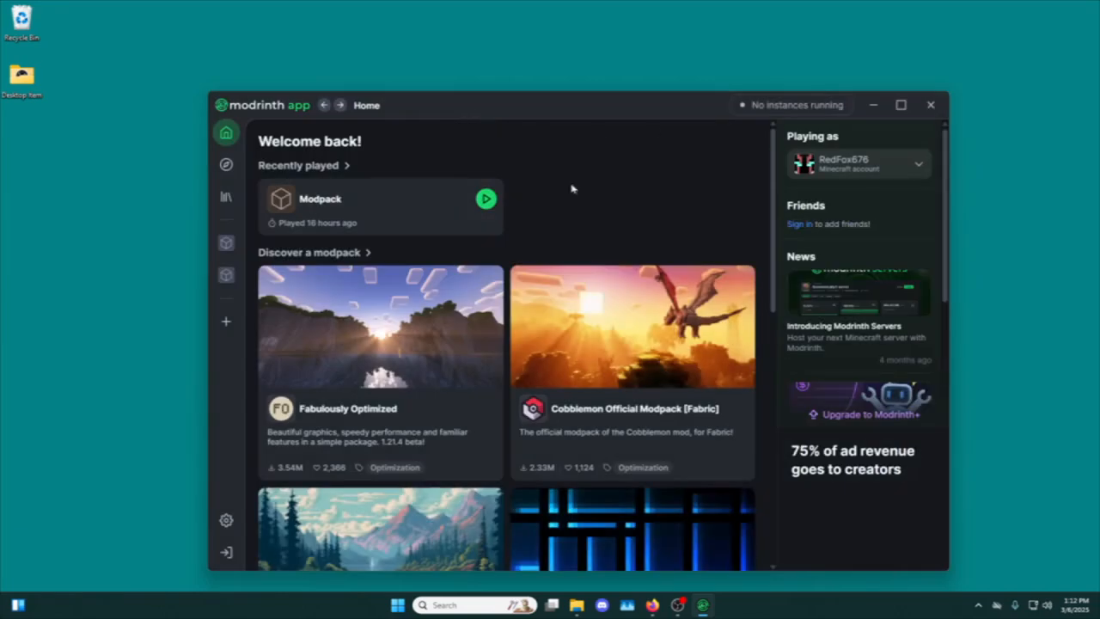
{"action": "left_click", "coordinate": [900, 104]}
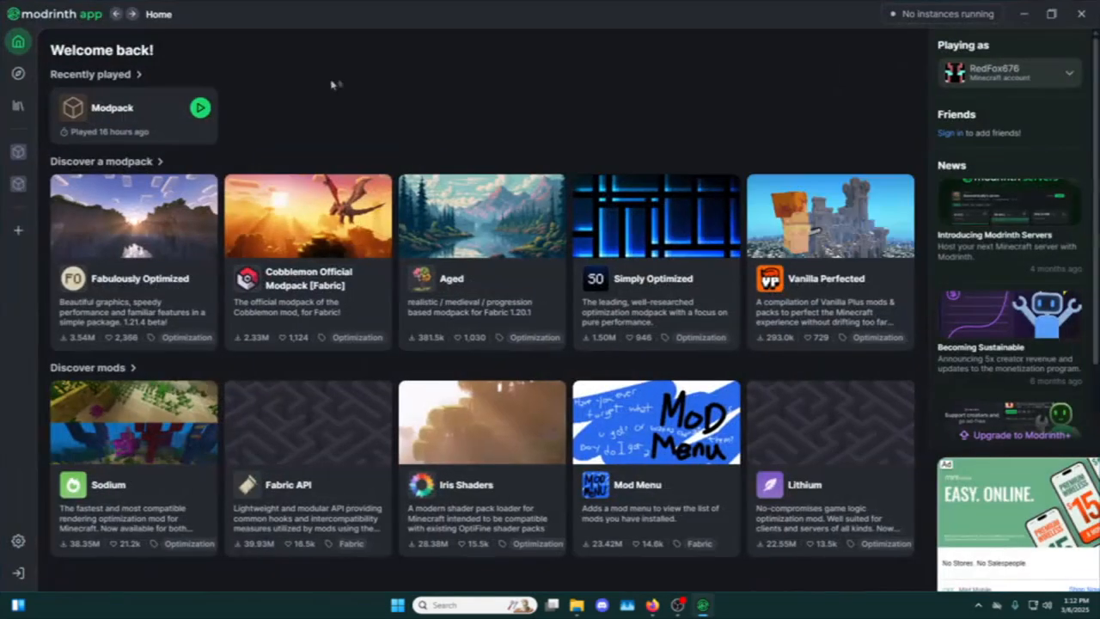
Create a custom instance named ServerPack with the Fabric loader and game version 1.20.1.
{"action": "left_click", "coordinate": [19, 234]}
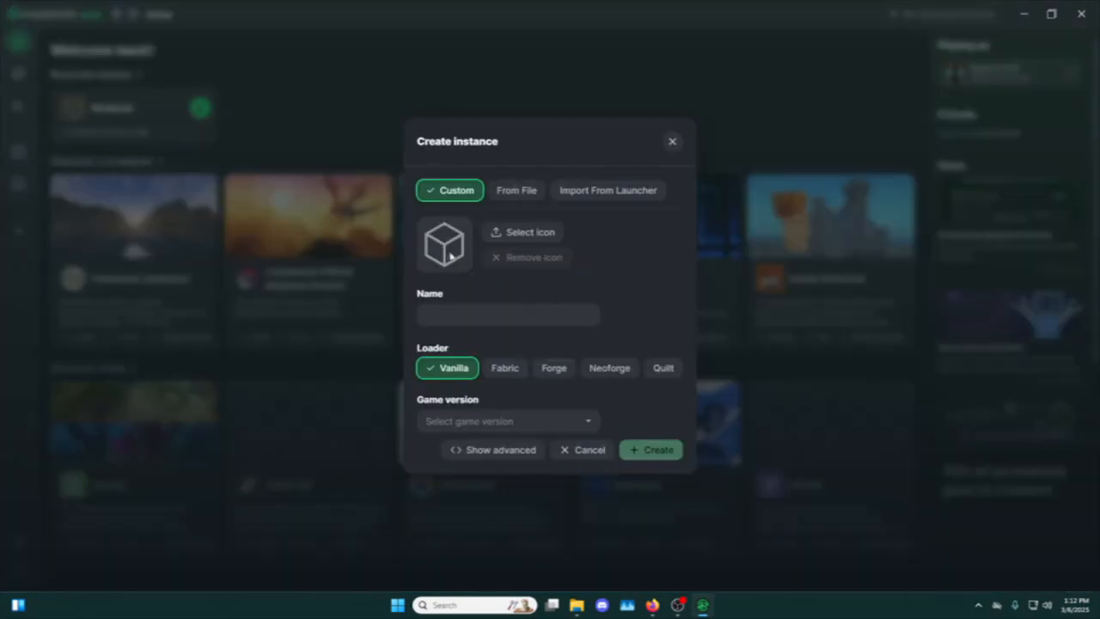
{"action": "left_click", "coordinate": [500, 368]}
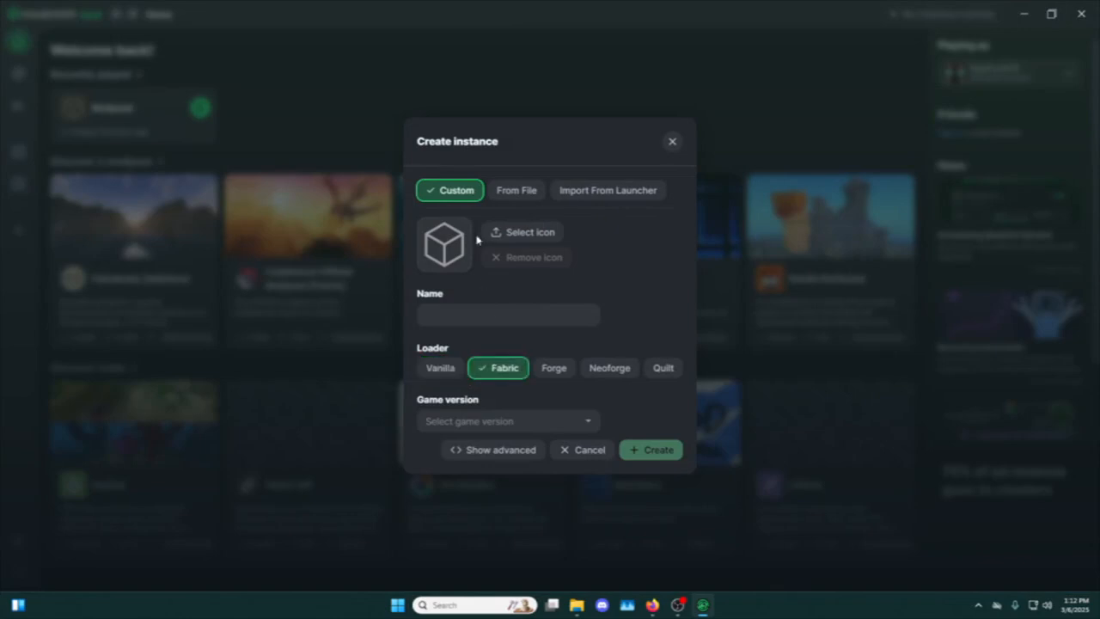
{"action": "left_click", "coordinate": [520, 421]}
{"action": "scroll", "coordinate": [458, 375], "scroll_direction": "down", "scroll_amount": 1}
{"action": "scroll", "coordinate": [458, 378], "scroll_direction": "down", "scroll_amount": 3}
{"action": "left_click", "coordinate": [457, 365]}
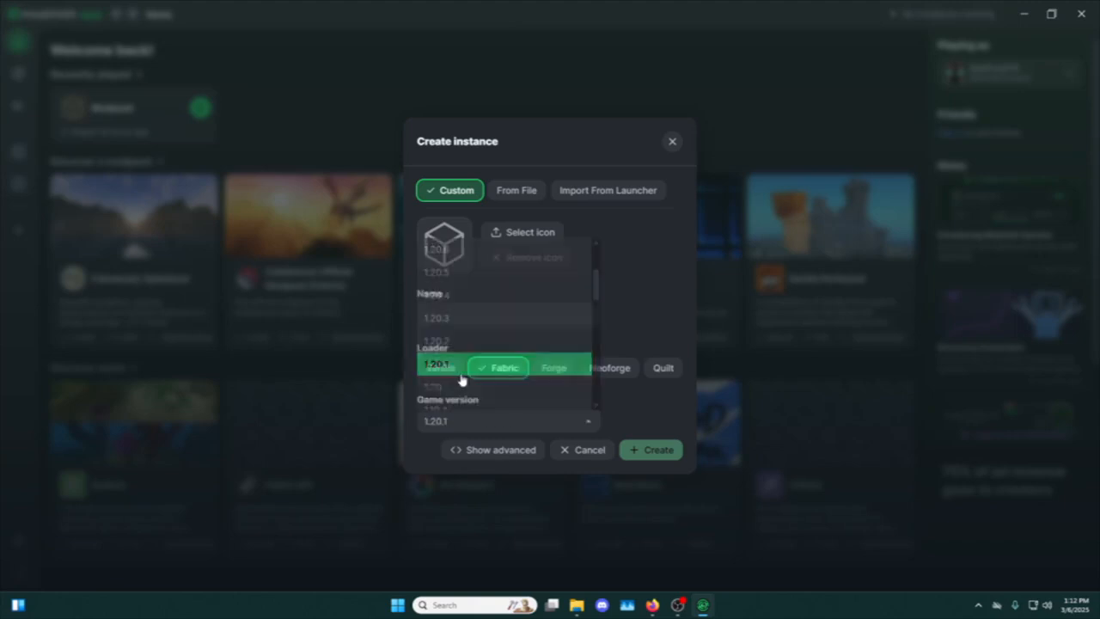
{"action": "left_click", "coordinate": [486, 319]}
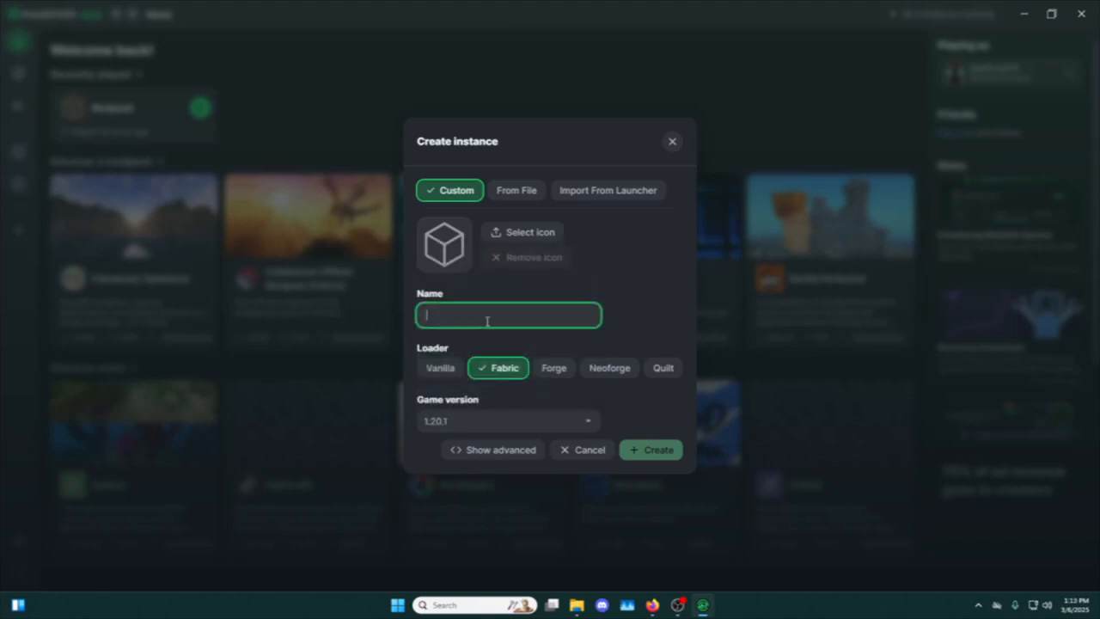
{"action": "type", "text": "ServerPack"}
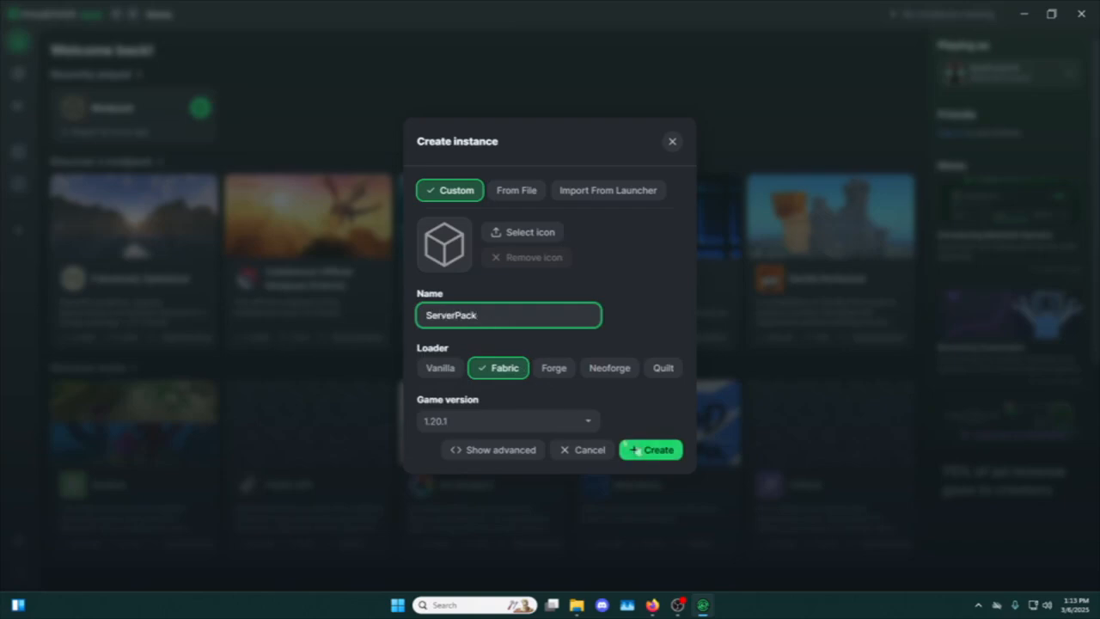
{"action": "left_click", "coordinate": [635, 449]}
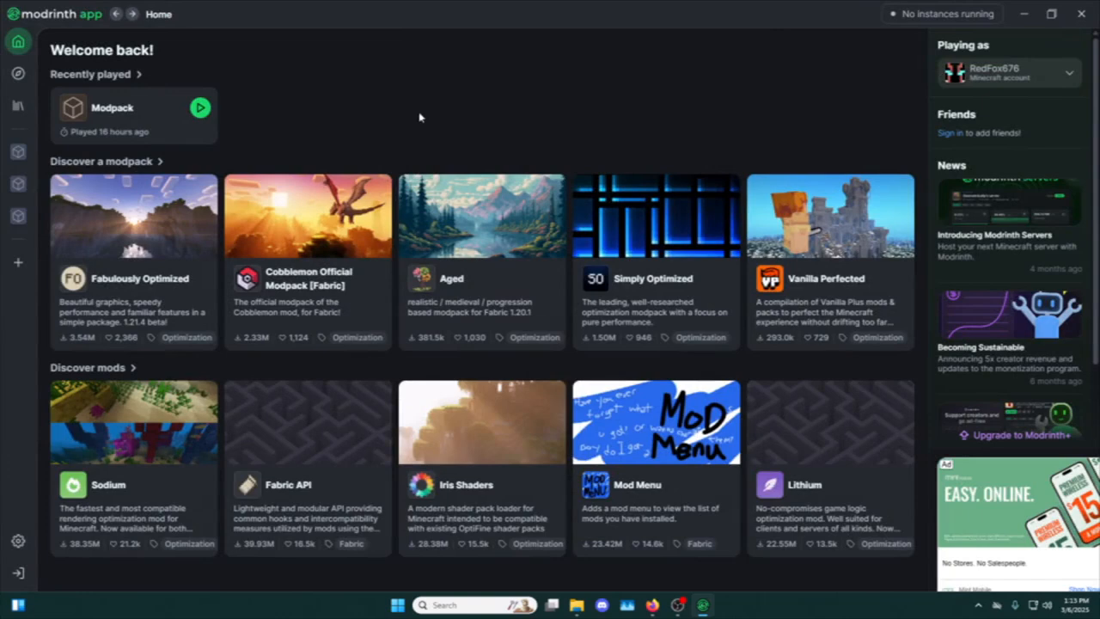
Open the ServerPack instance, look through the mods available to install, and return to the instance page.
{"action": "left_click", "coordinate": [15, 159]}
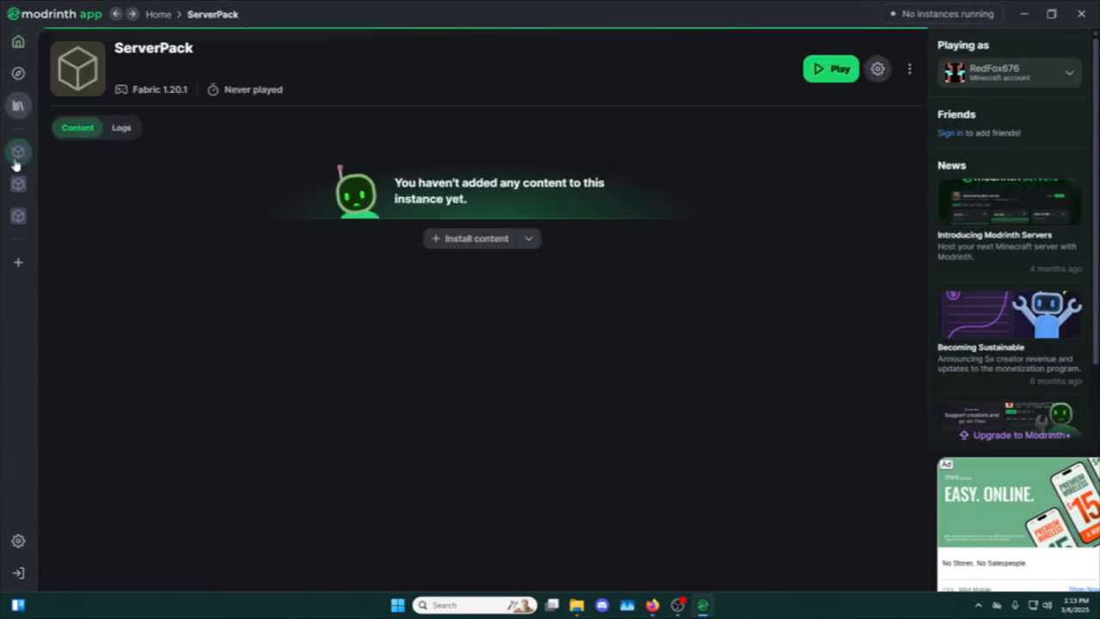
{"action": "left_click", "coordinate": [473, 243]}
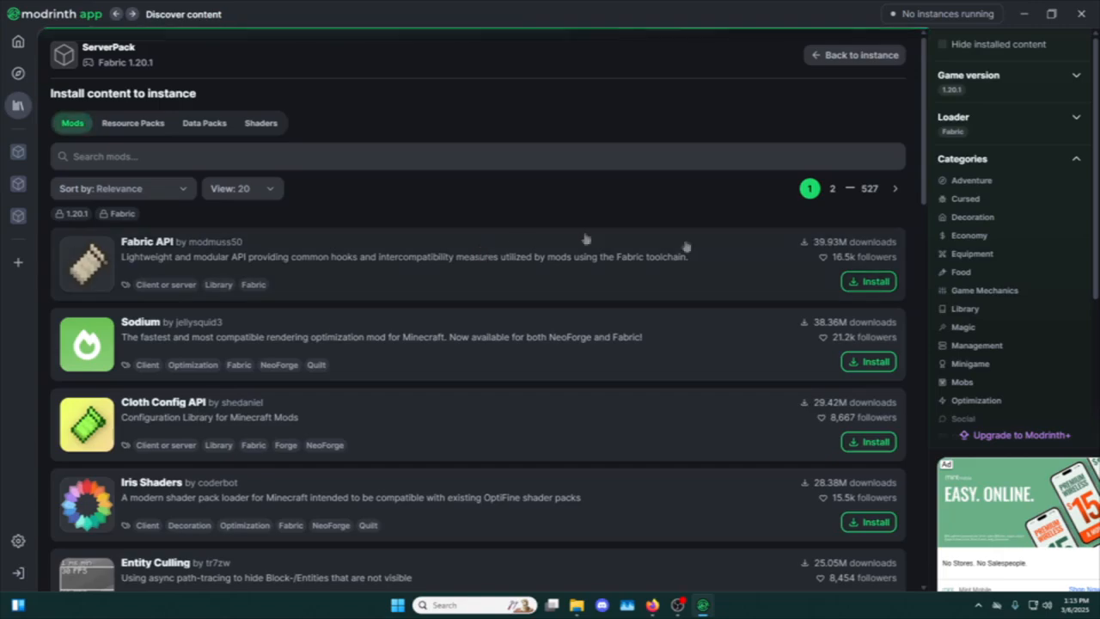
{"action": "scroll", "coordinate": [249, 377], "scroll_direction": "down", "scroll_amount": 5}
{"action": "scroll", "coordinate": [250, 376], "scroll_direction": "down", "scroll_amount": 3}
{"action": "scroll", "coordinate": [248, 375], "scroll_direction": "up", "scroll_amount": 15}
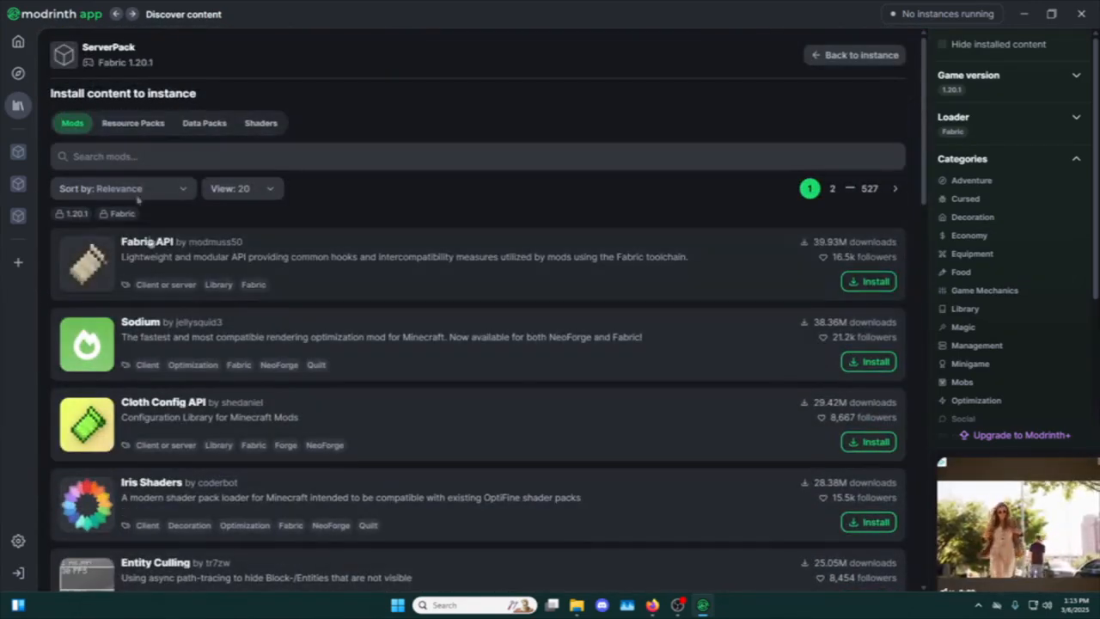
{"action": "left_click", "coordinate": [116, 15]}
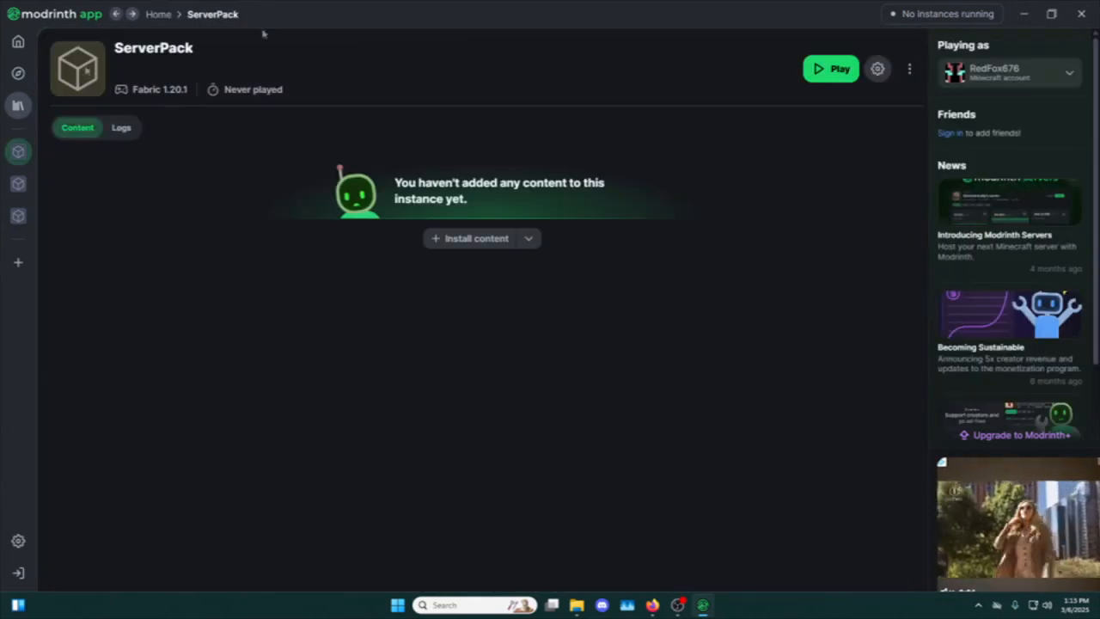
Switch to Firefox and download the Fabric executable server jar for Minecraft 1.20.1 with loader 0.16.10 and installer 1.0.1.
{"action": "key", "text": "alt+Tab"}
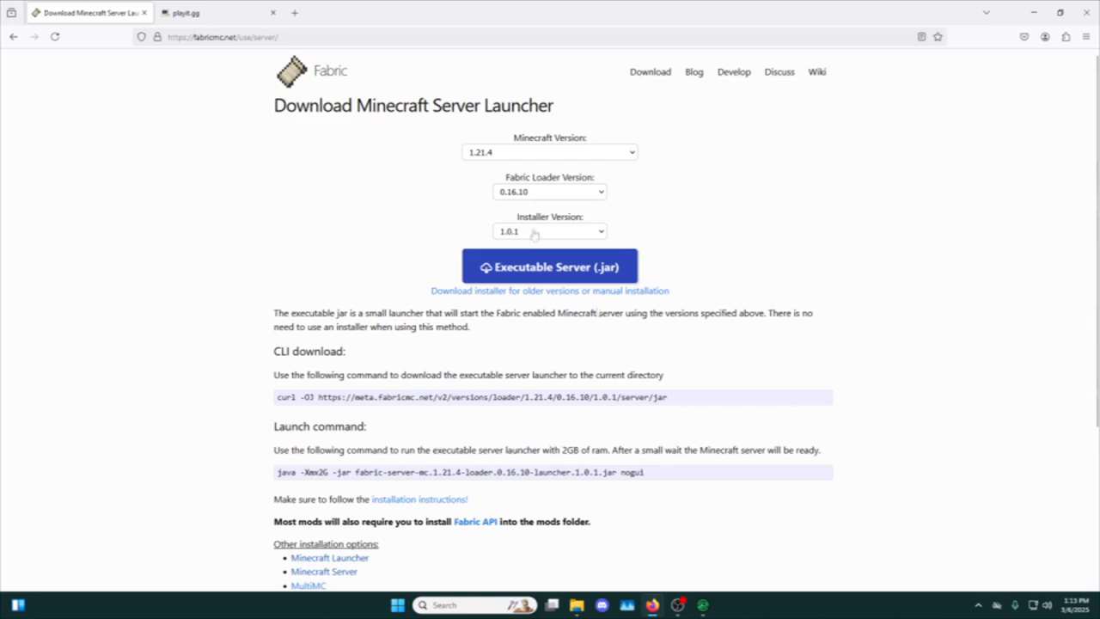
{"action": "left_click", "coordinate": [528, 156]}
{"action": "scroll", "coordinate": [526, 335], "scroll_direction": "down", "scroll_amount": 15}
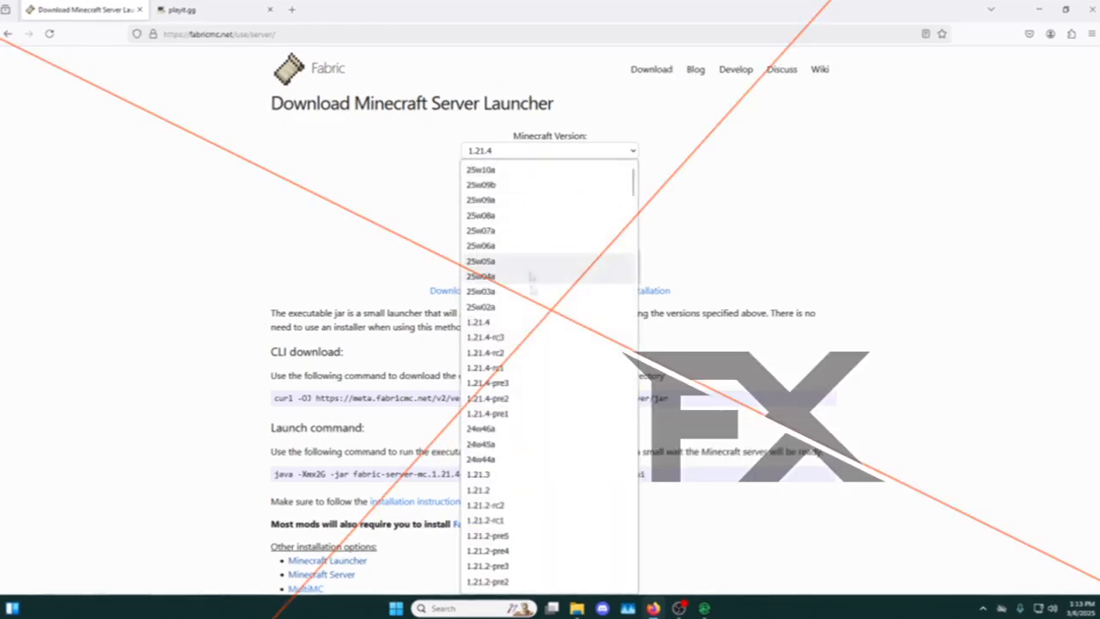
{"action": "scroll", "coordinate": [525, 337], "scroll_direction": "down", "scroll_amount": 8}
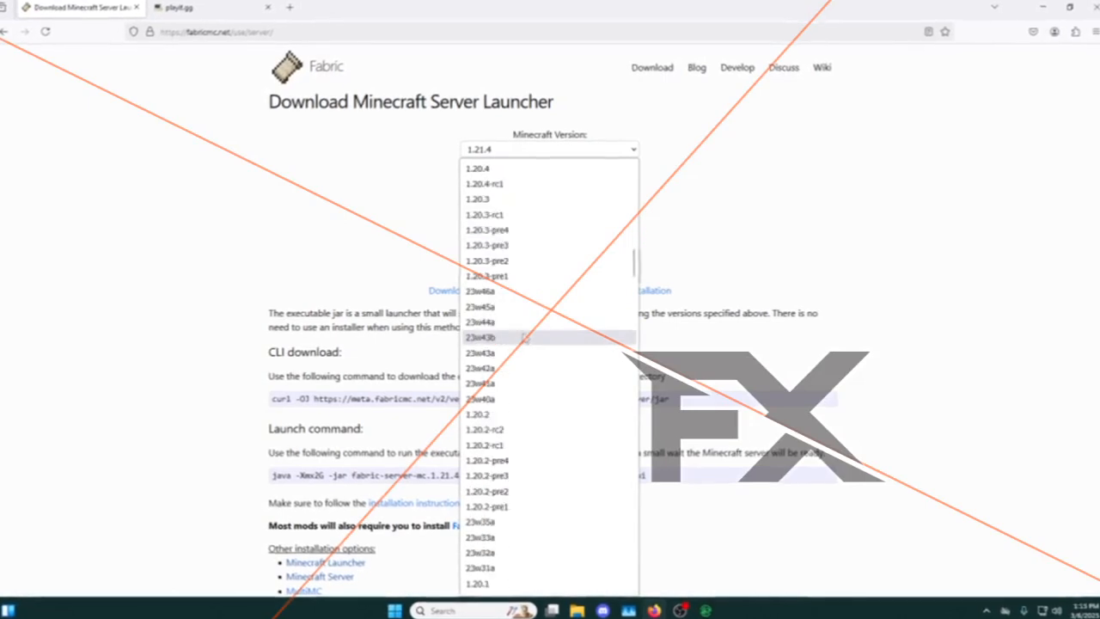
{"action": "left_click", "coordinate": [488, 402]}
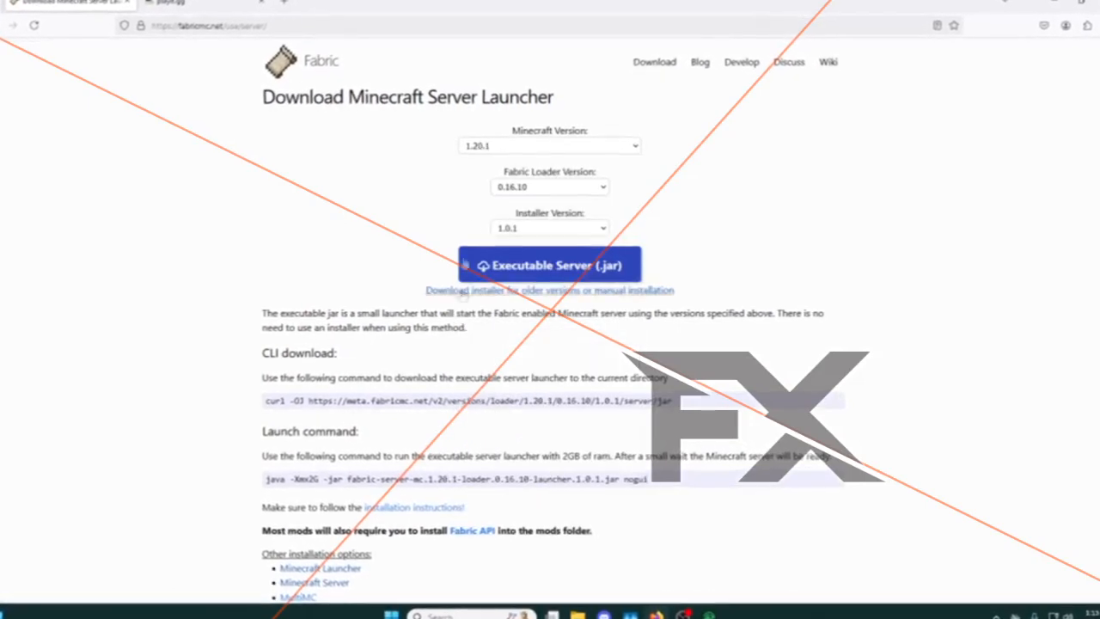
{"action": "left_click", "coordinate": [550, 191]}
{"action": "left_click", "coordinate": [516, 233]}
{"action": "left_click", "coordinate": [514, 231]}
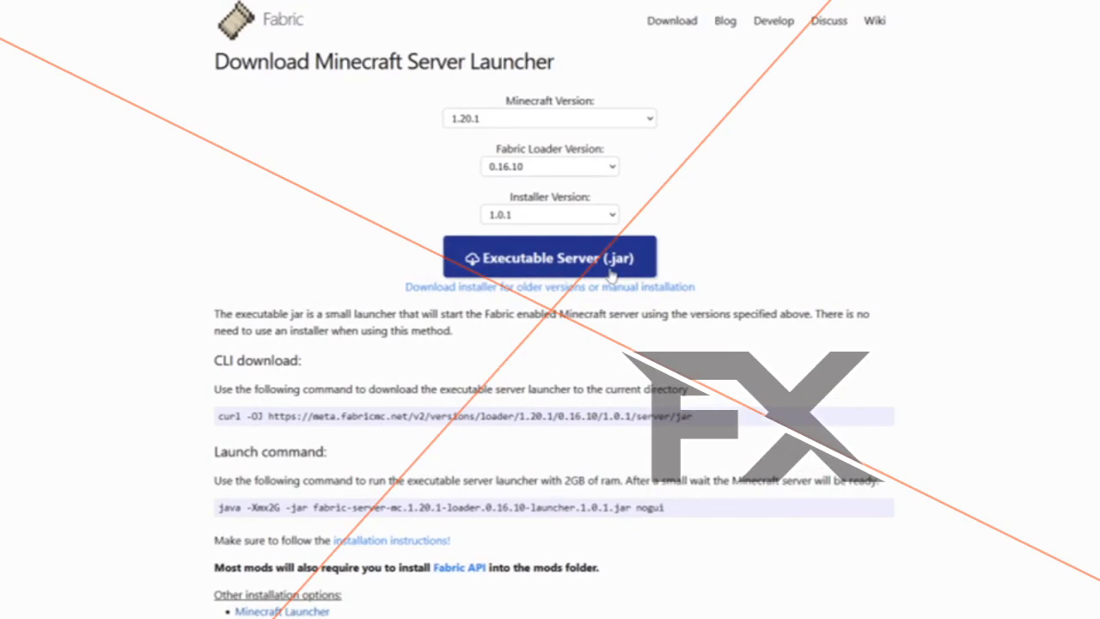
{"action": "left_click", "coordinate": [555, 275]}
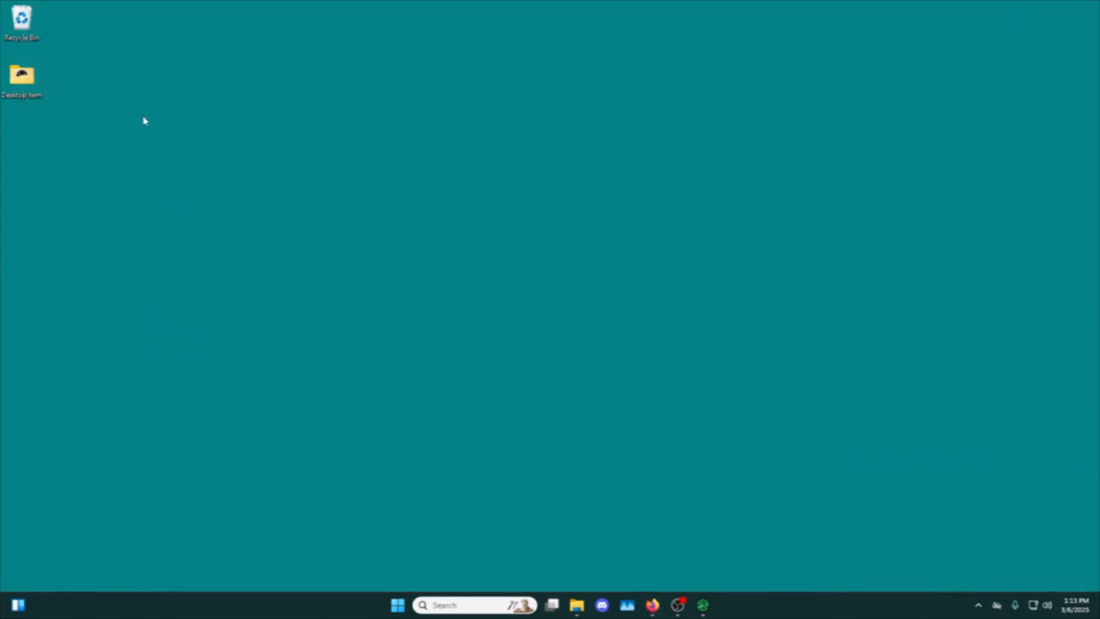
Create a new folder named Minecraft Server on the desktop.
{"action": "right_click", "coordinate": [107, 95]}
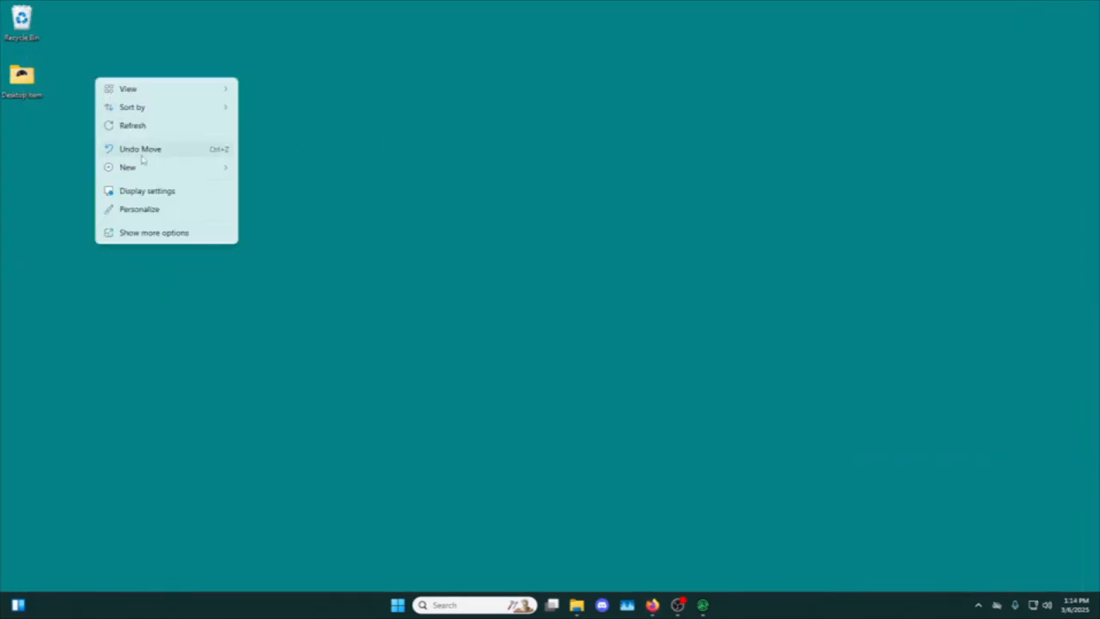
{"action": "mouse_move", "coordinate": [140, 167]}
{"action": "left_click", "coordinate": [271, 168]}
{"action": "type", "text": "server"}
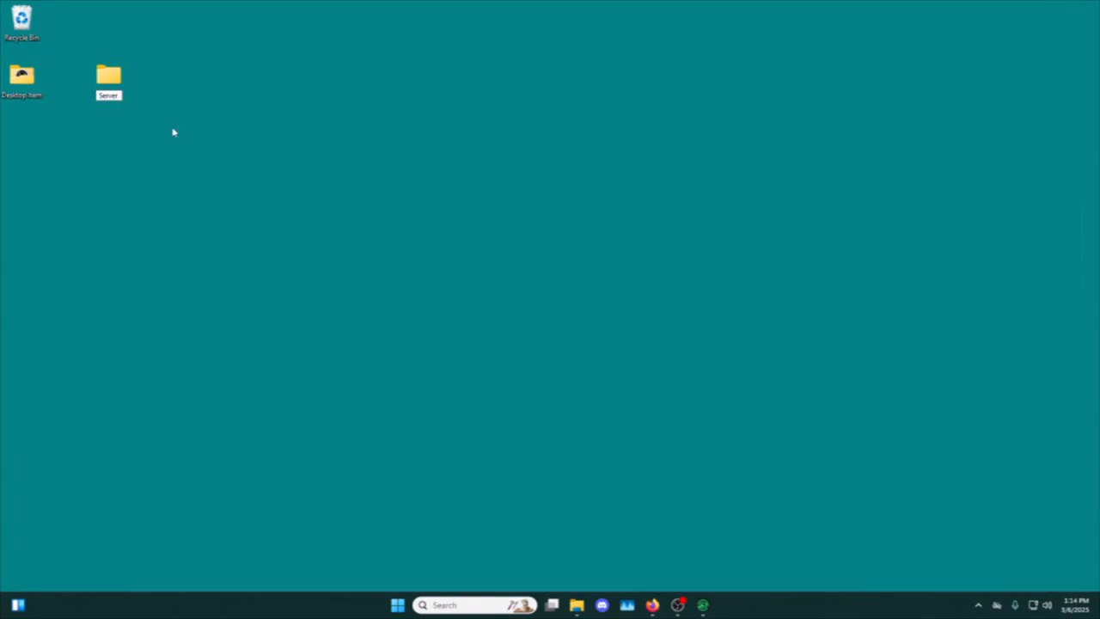
{"action": "key", "text": "BackSpace"}
{"action": "key", "text": "BackSpace"}
{"action": "key", "text": "BackSpace"}
{"action": "key", "text": "BackSpace"}
{"action": "key", "text": "BackSpace"}
{"action": "key", "text": "BackSpace"}
{"action": "type", "text": "Minecraft Server"}
{"action": "key", "text": "Return"}
{"action": "left_click", "coordinate": [172, 131]}
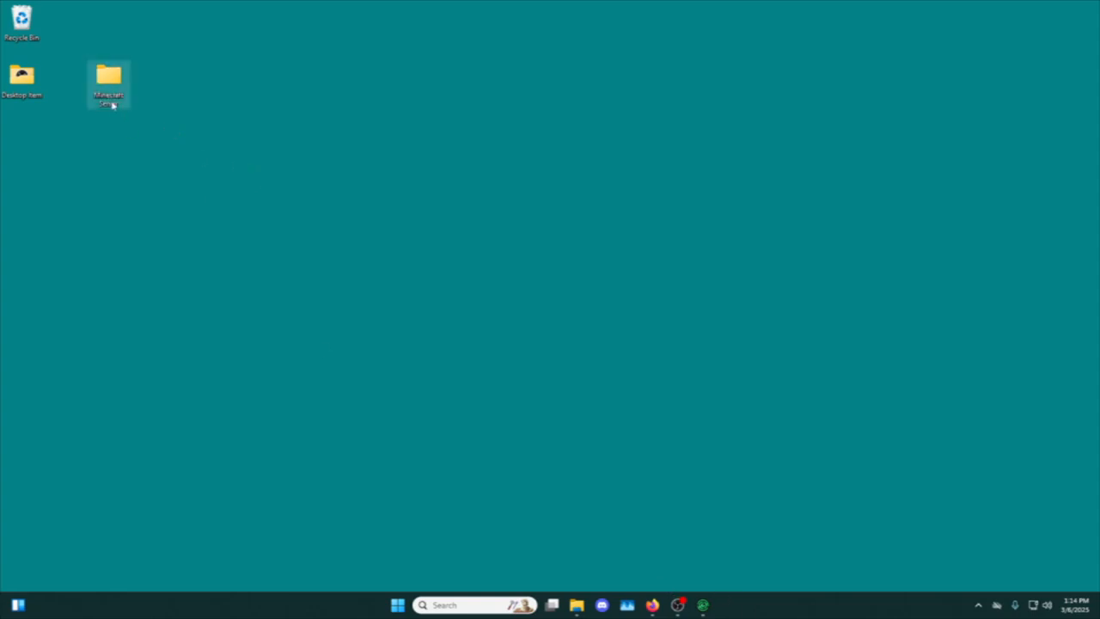
Move the Fabric server jar from the Downloads folder into the Minecraft Server folder, leaving only that folder's window open.
{"action": "double_click", "coordinate": [112, 105]}
{"action": "mouse_move", "coordinate": [577, 607]}
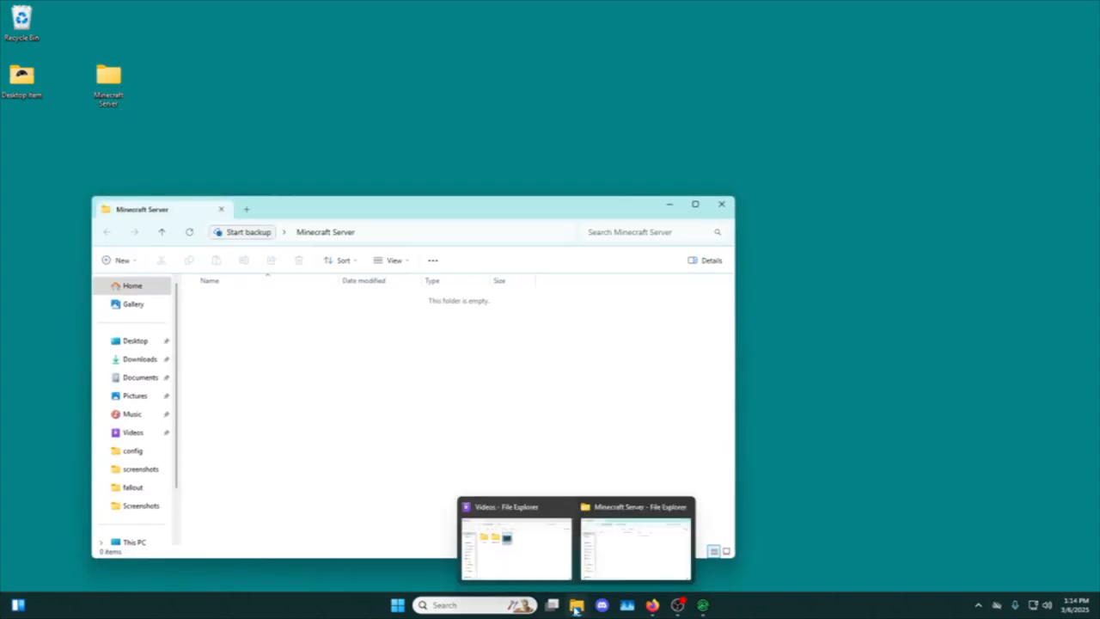
{"action": "left_click", "coordinate": [555, 573]}
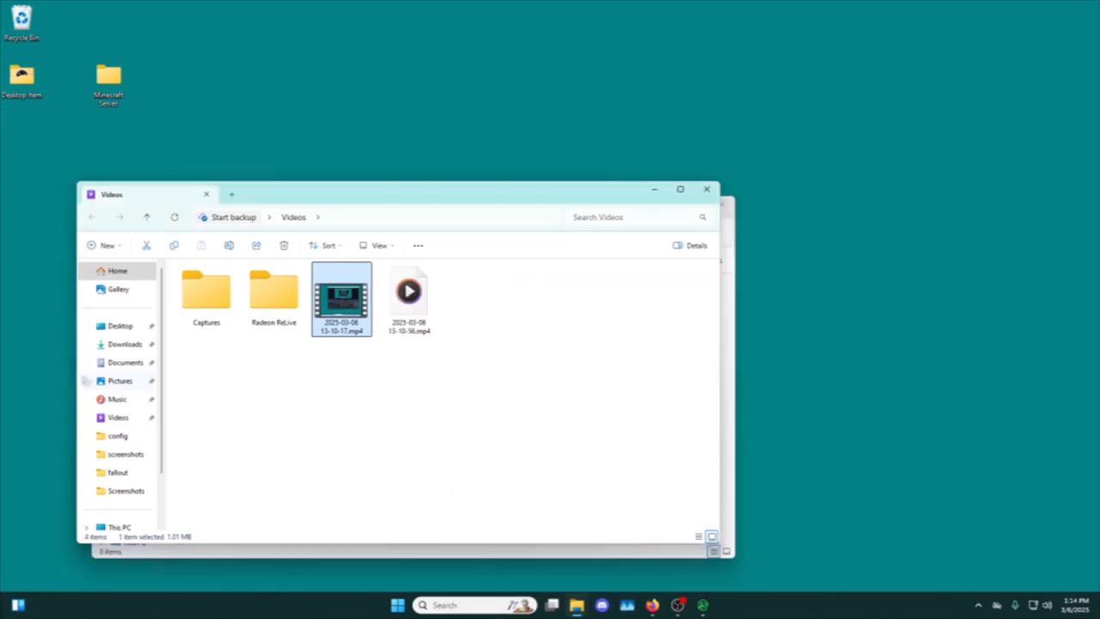
{"action": "left_click", "coordinate": [120, 344]}
{"action": "left_click_drag", "start_coordinate": [347, 191], "coordinate": [727, 143]}
{"action": "left_click_drag", "start_coordinate": [639, 254], "coordinate": [566, 348]}
{"action": "left_click_drag", "start_coordinate": [809, 153], "coordinate": [677, 147]}
{"action": "left_click", "coordinate": [968, 135]}
{"action": "left_click_drag", "start_coordinate": [311, 214], "coordinate": [367, 43]}
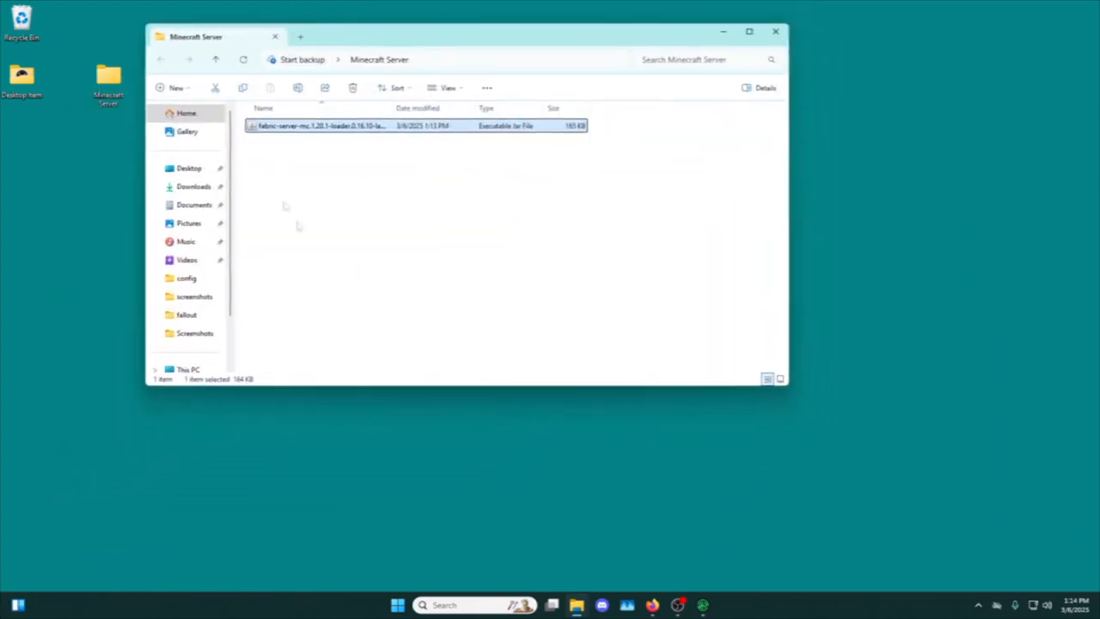
{"action": "left_click", "coordinate": [550, 238]}
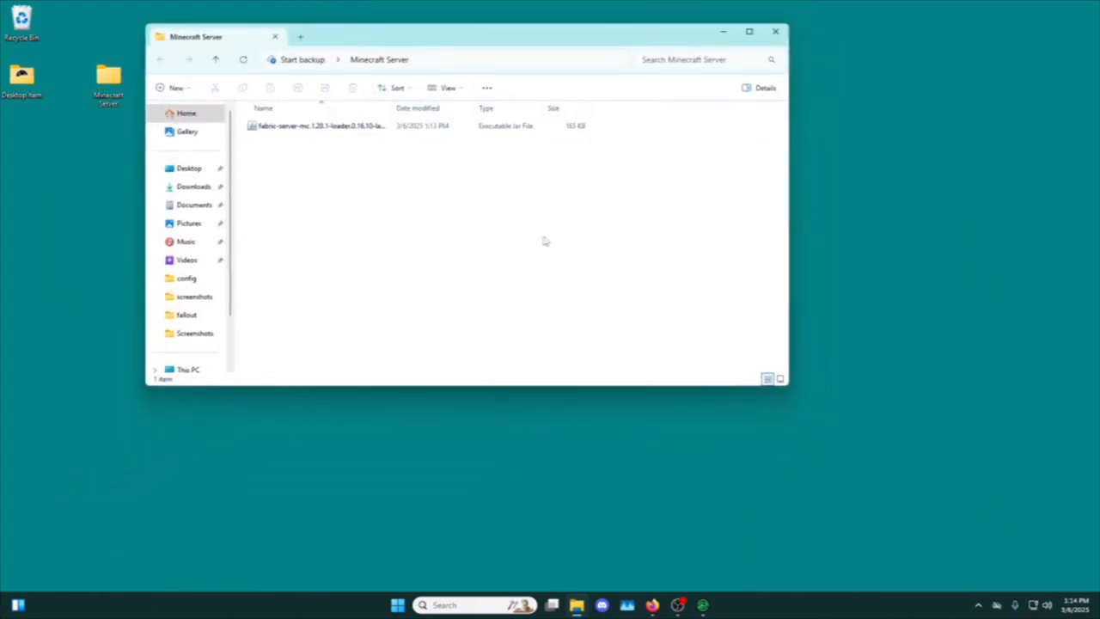
Switch to Firefox and download the Windows x64 Installer (.exe) of Java SE Development Kit 17.0.12 from Oracle's Java 17 archive.
{"action": "mouse_move", "coordinate": [653, 605]}
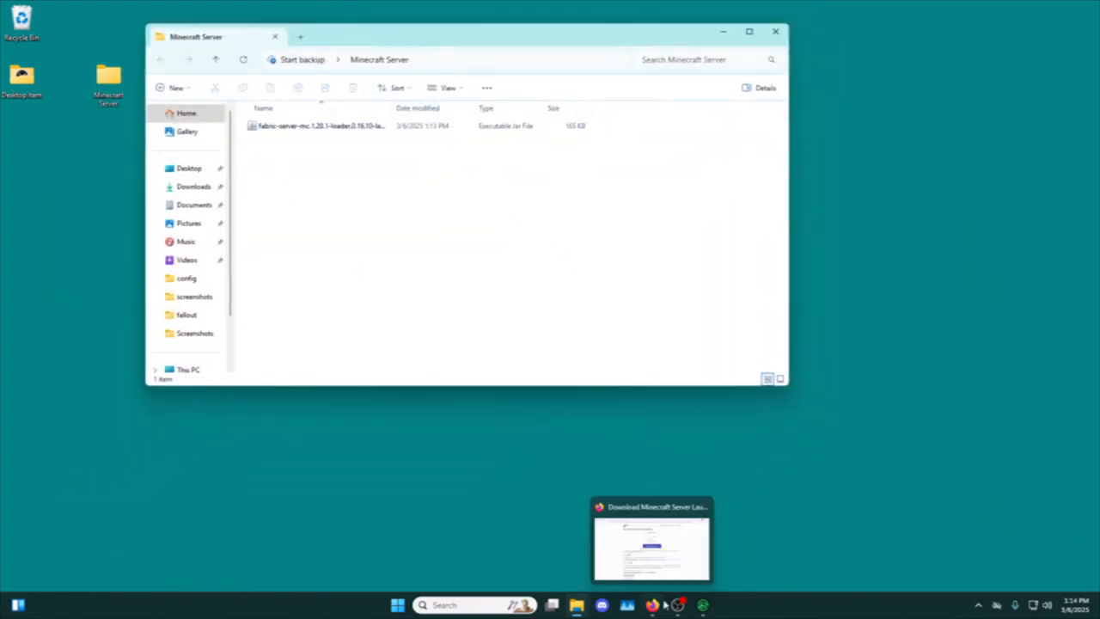
{"action": "left_click", "coordinate": [653, 605]}
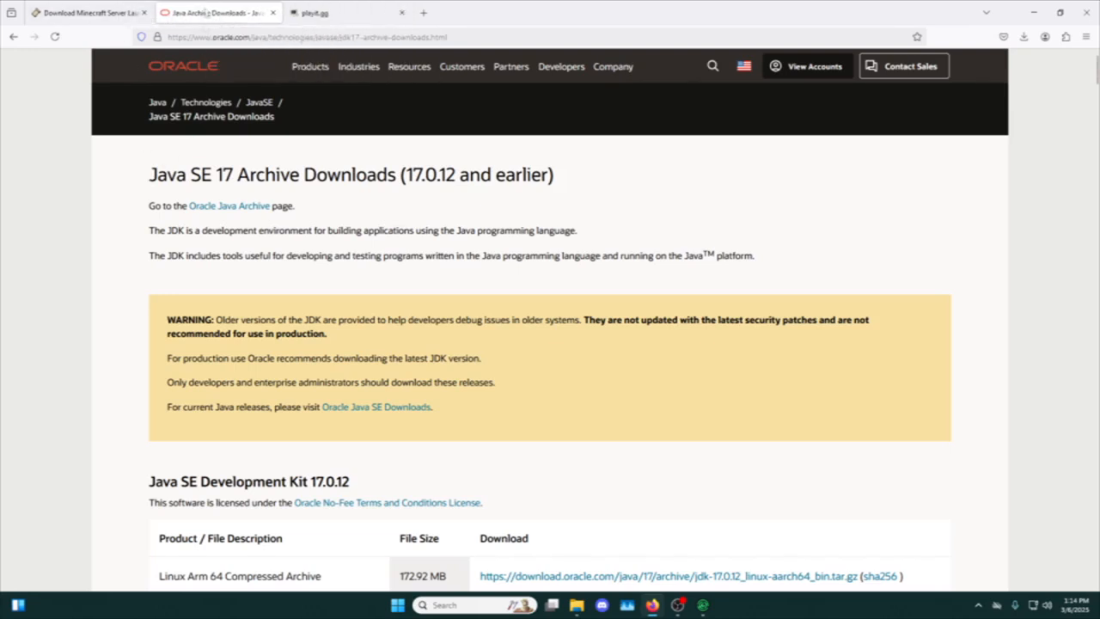
{"action": "left_click_drag", "start_coordinate": [144, 172], "coordinate": [396, 173]}
{"action": "left_click", "coordinate": [387, 214]}
{"action": "scroll", "coordinate": [138, 207], "scroll_direction": "down", "scroll_amount": 7}
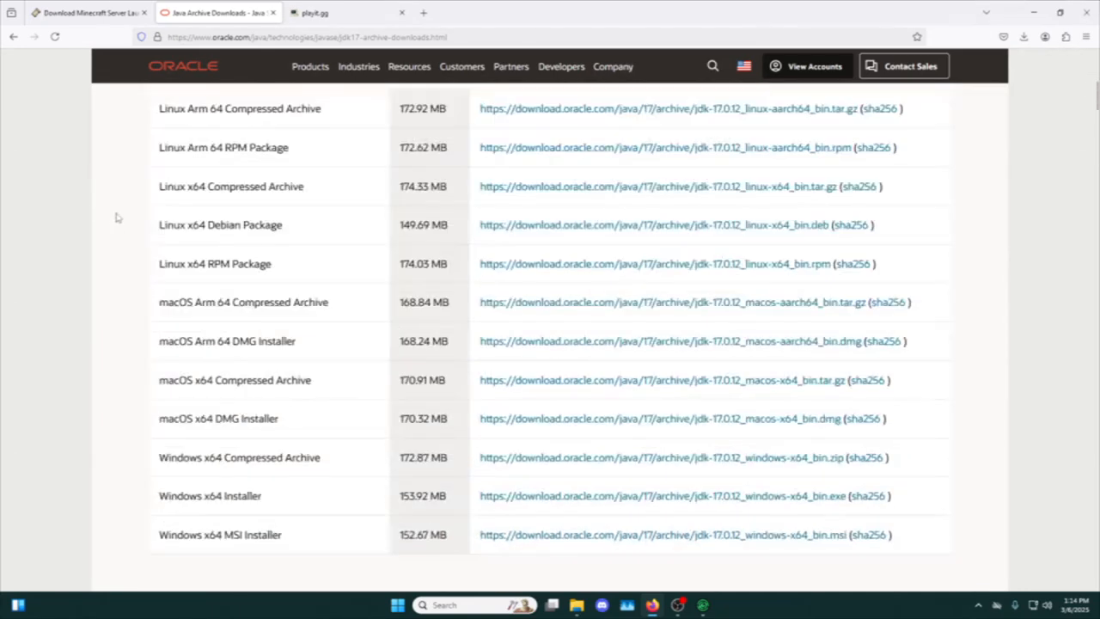
{"action": "left_click_drag", "start_coordinate": [160, 395], "coordinate": [267, 388]}
{"action": "left_click", "coordinate": [269, 388]}
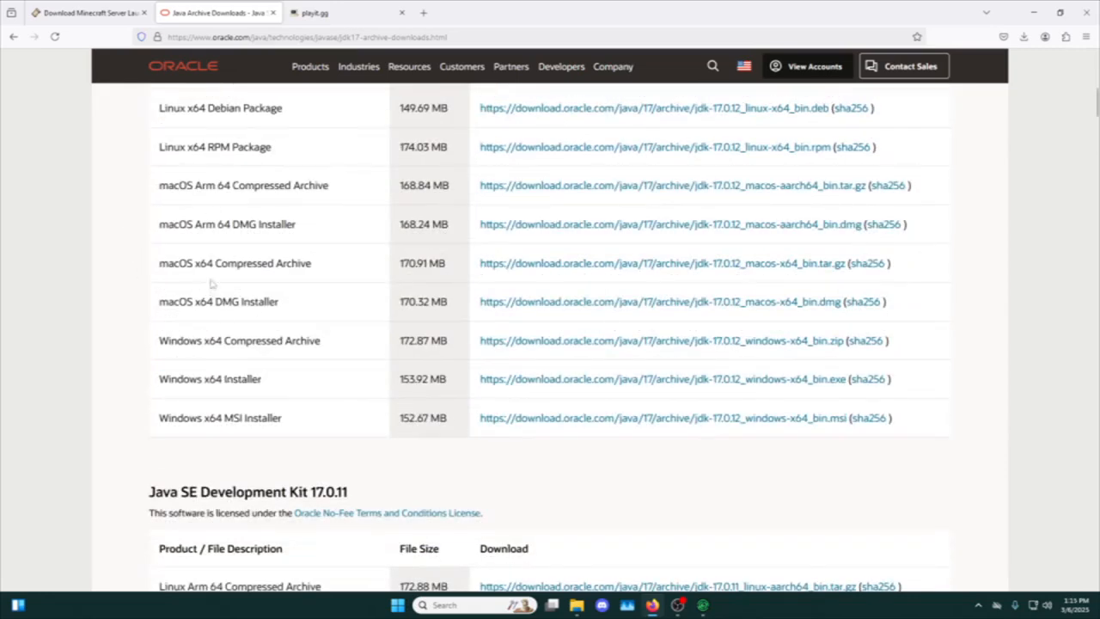
{"action": "left_click", "coordinate": [526, 386]}
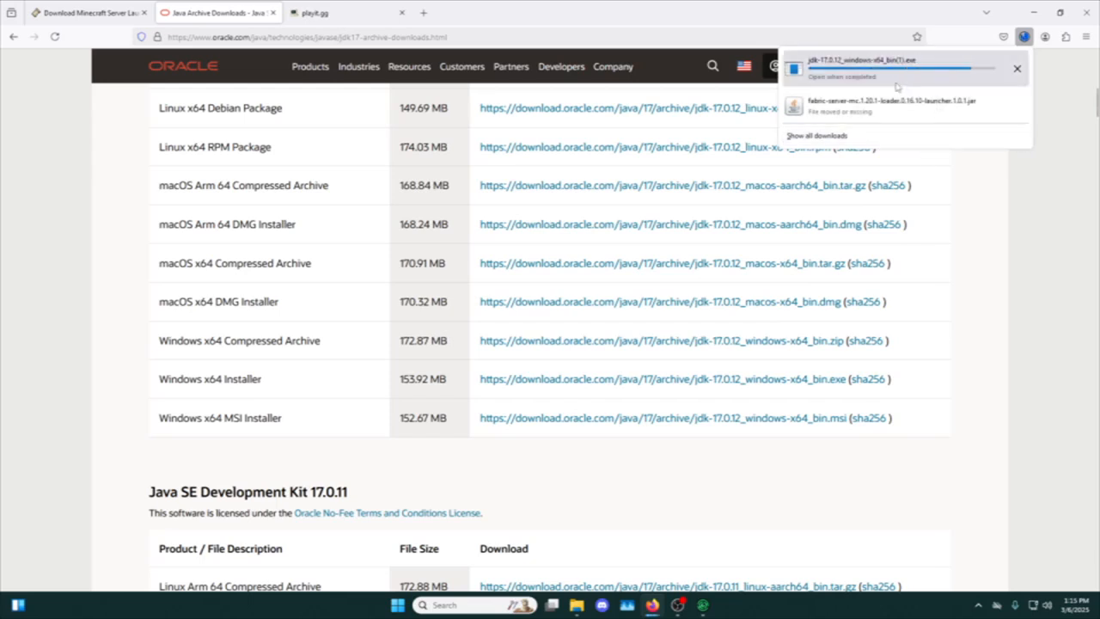
Run the downloaded JDK 17.0.12 installer, install to C:\Program Files\Java\jdk-17\, and close the setup wizard.
{"action": "left_click", "coordinate": [847, 71]}
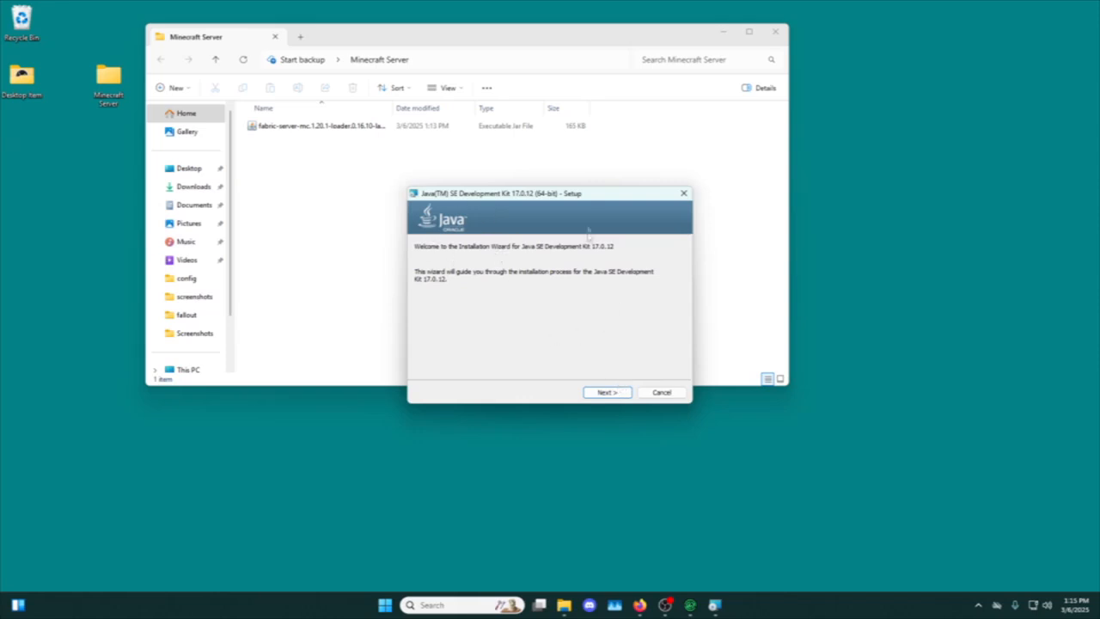
{"action": "left_click", "coordinate": [611, 392]}
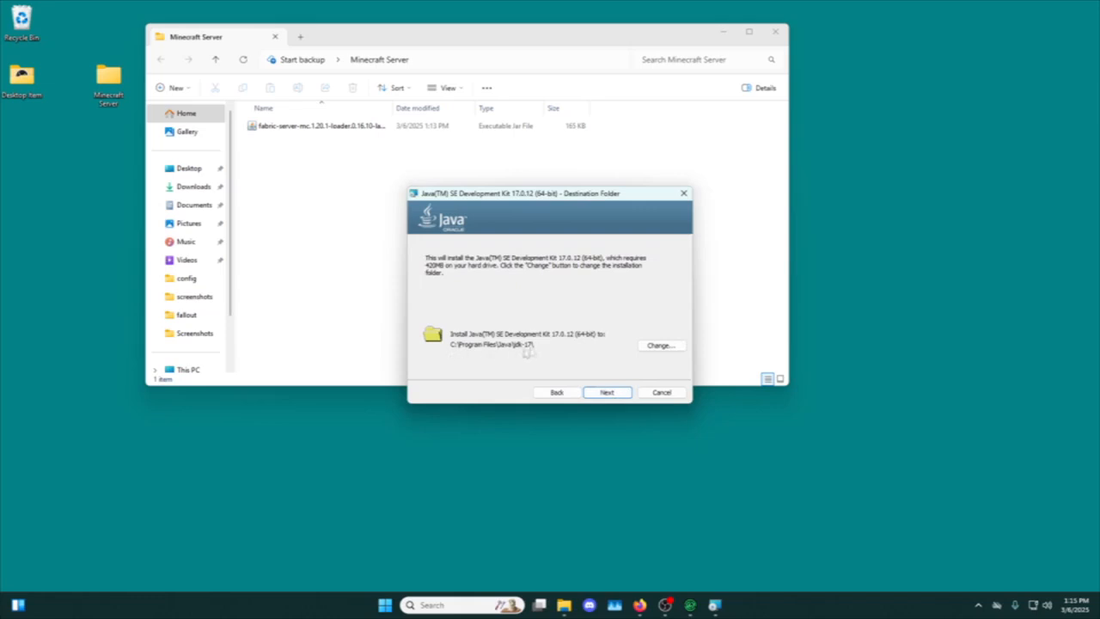
{"action": "left_click", "coordinate": [608, 393]}
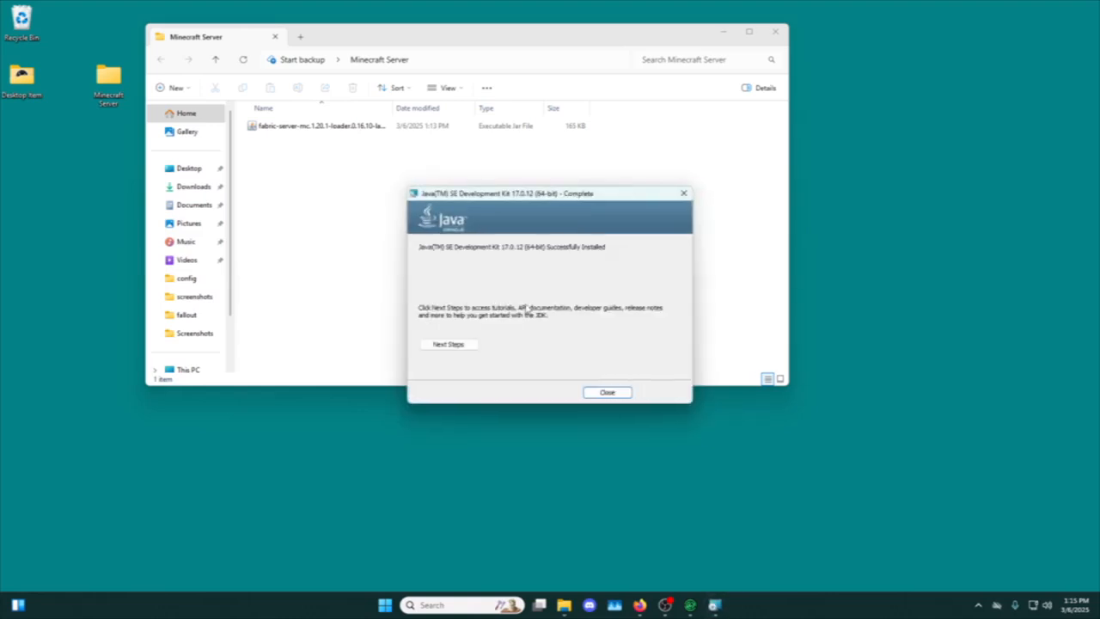
{"action": "left_click", "coordinate": [607, 392]}
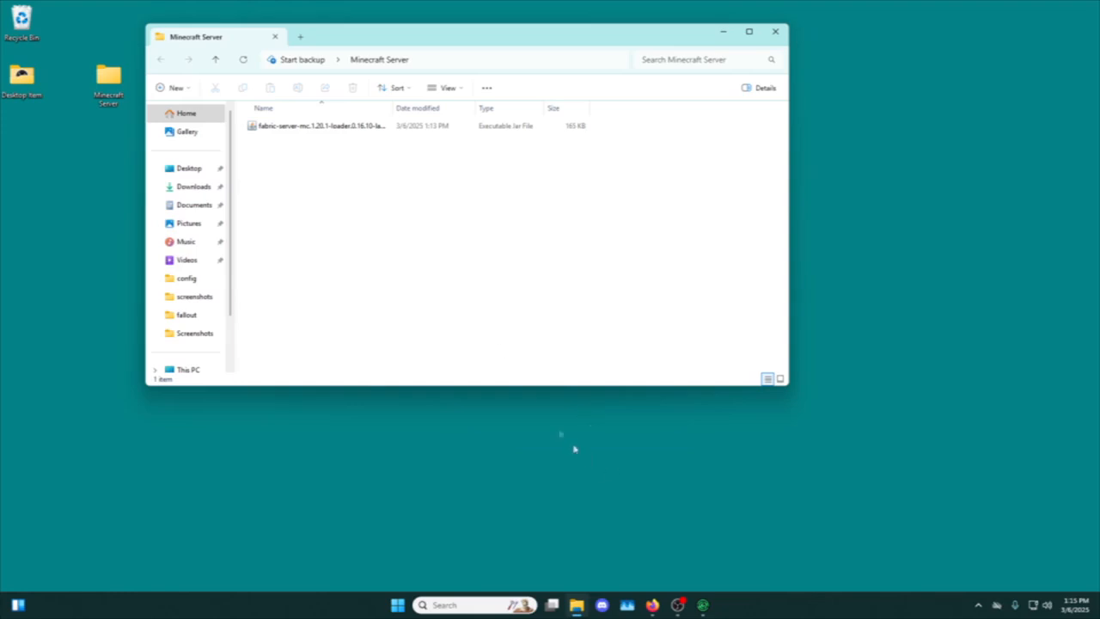
Create a text document named run in the Minecraft Server folder.
{"action": "right_click", "coordinate": [443, 246]}
{"action": "mouse_move", "coordinate": [477, 335]}
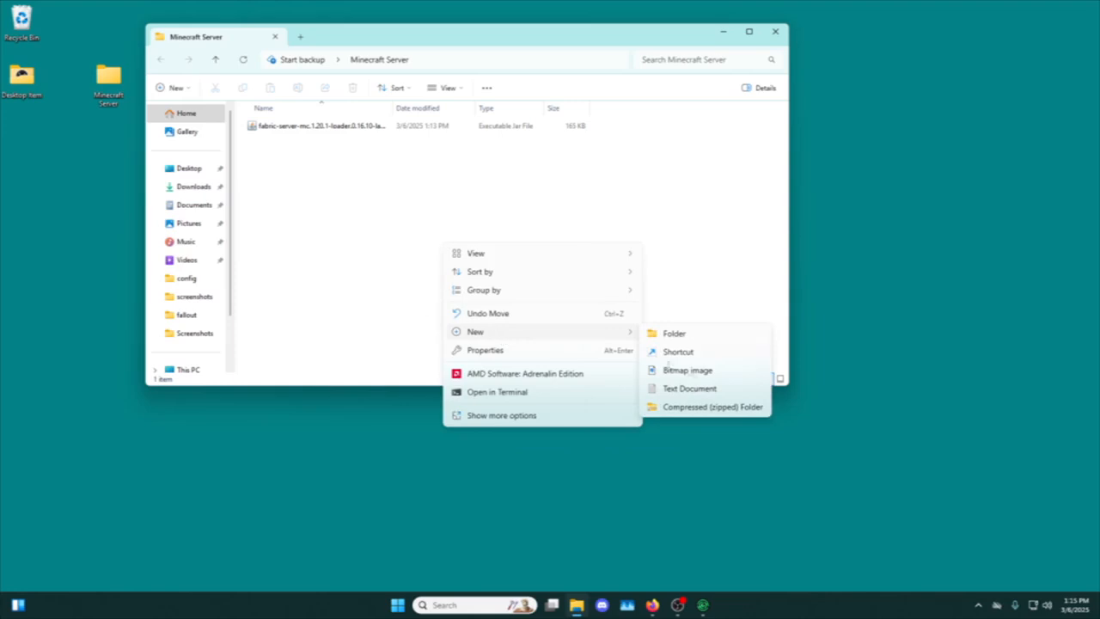
{"action": "left_click", "coordinate": [693, 387]}
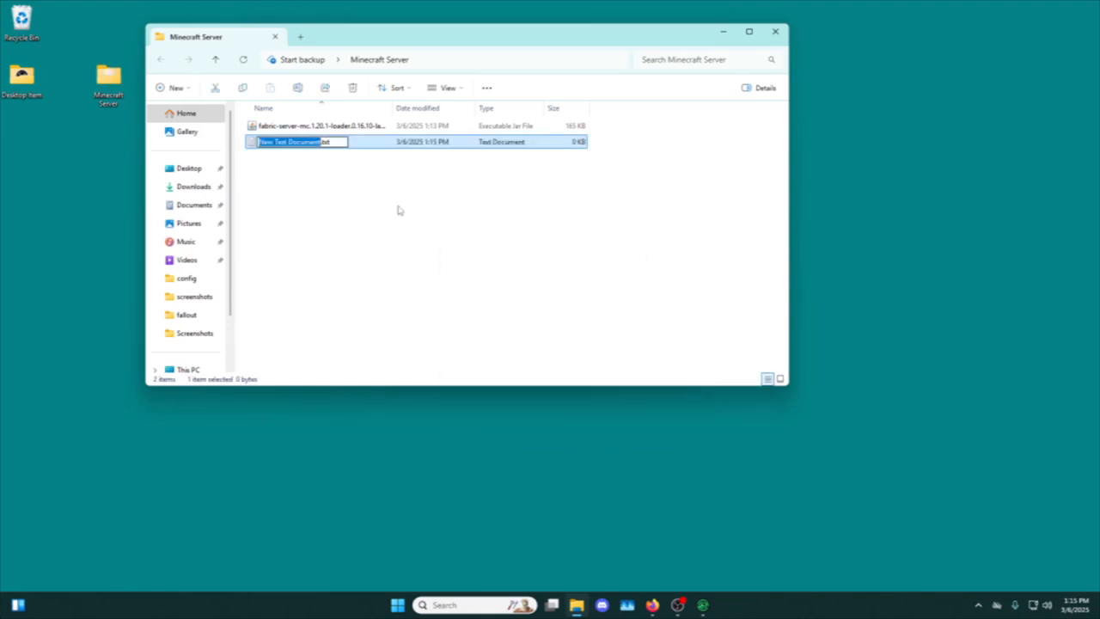
{"action": "key", "text": "BackSpace"}
{"action": "type", "text": "run"}
{"action": "key", "text": "Return"}
Copy the server launch command from the Fabric download page in Firefox and paste it into run.txt in Notepad.
{"action": "key", "text": "alt+Tab"}
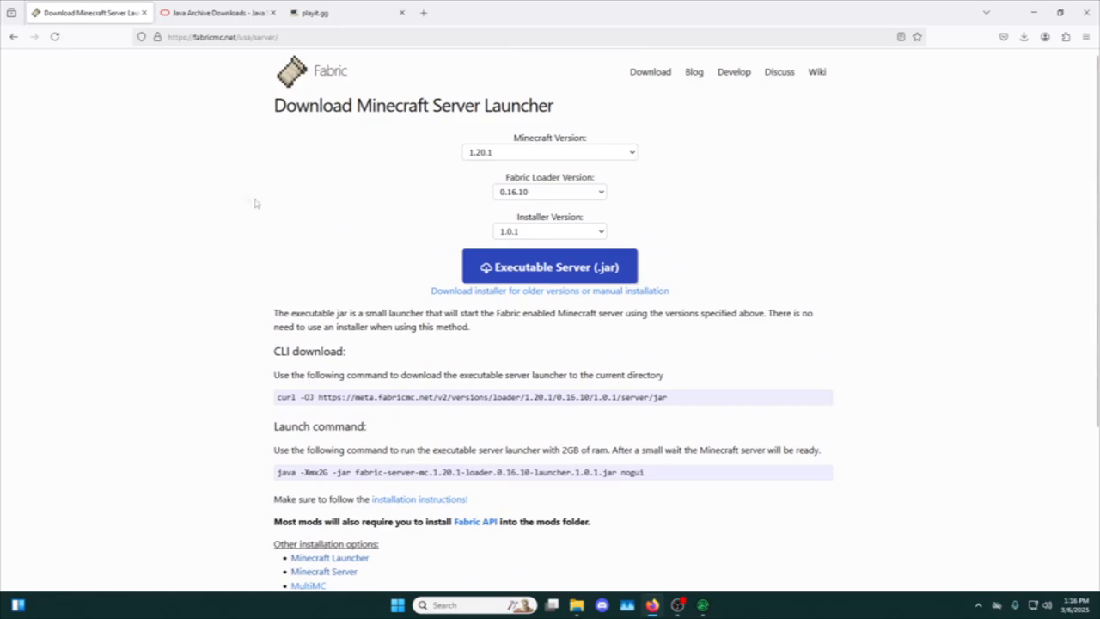
{"action": "scroll", "coordinate": [246, 198], "scroll_direction": "down", "scroll_amount": 2}
{"action": "left_click_drag", "start_coordinate": [270, 258], "coordinate": [395, 252]}
{"action": "left_click", "coordinate": [322, 273]}
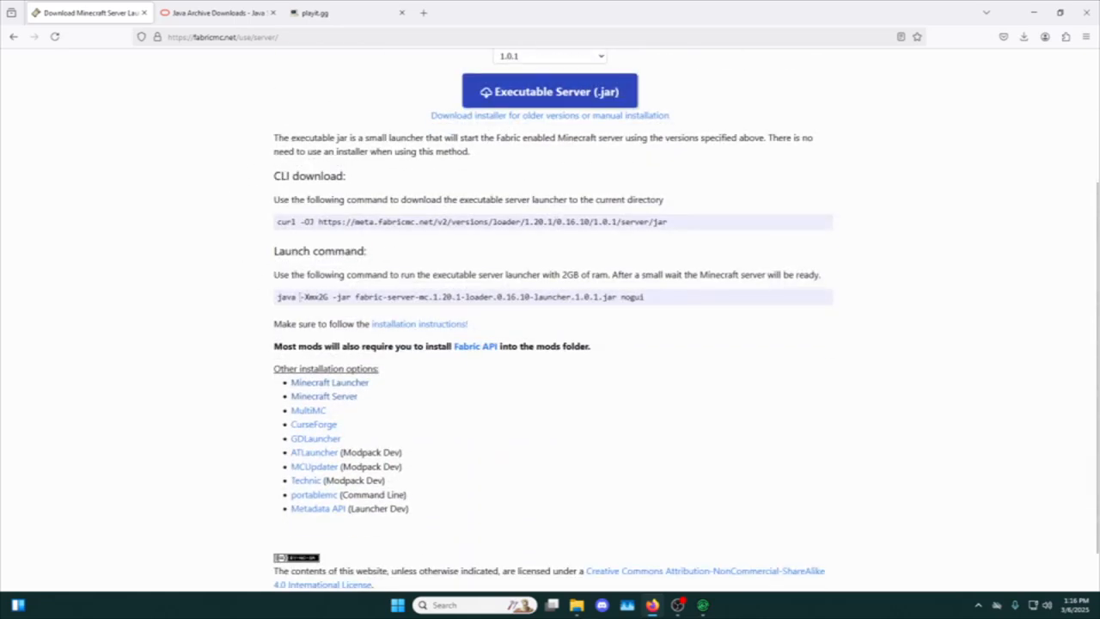
{"action": "triple_click", "coordinate": [446, 296]}
{"action": "key", "text": "ctrl+c"}
{"action": "left_click", "coordinate": [710, 363]}
{"action": "left_click", "coordinate": [577, 604]}
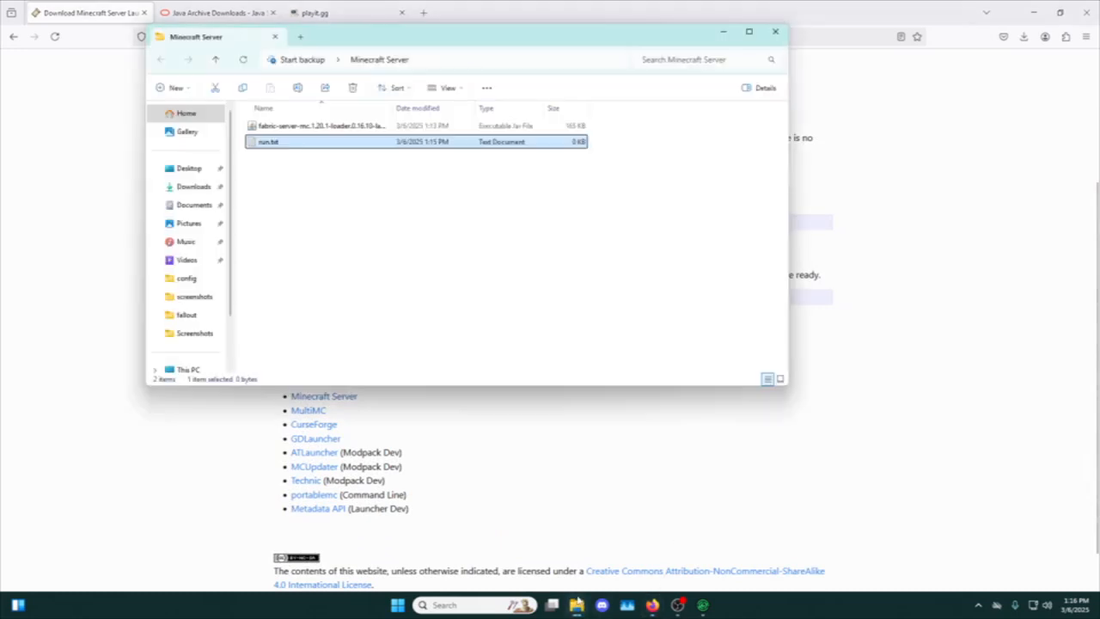
{"action": "double_click", "coordinate": [284, 143]}
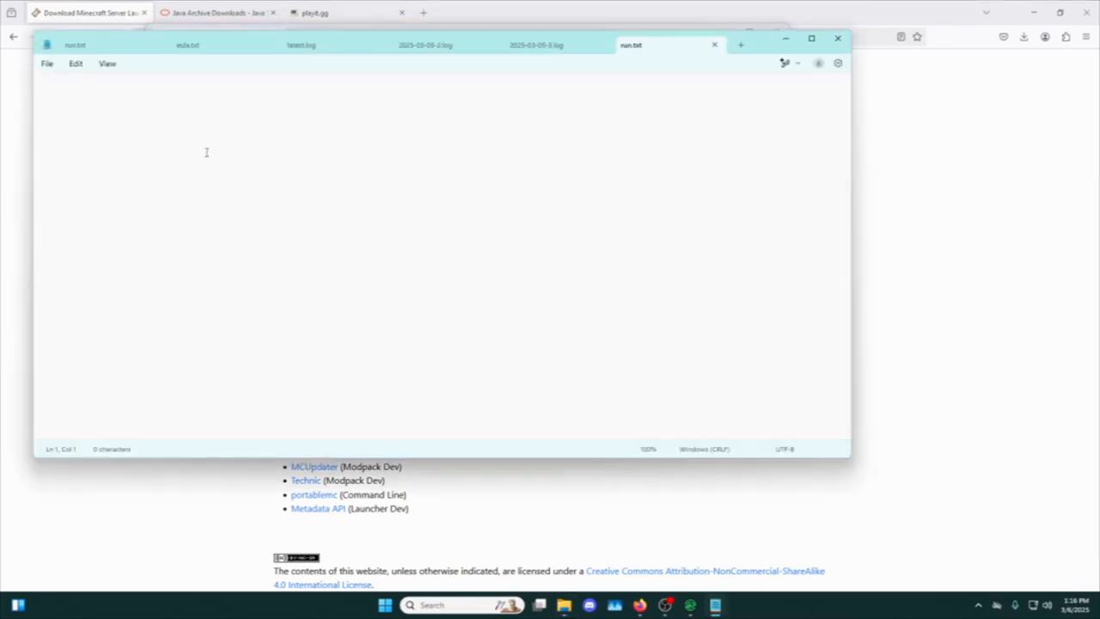
{"action": "key", "text": "ctrl+v"}
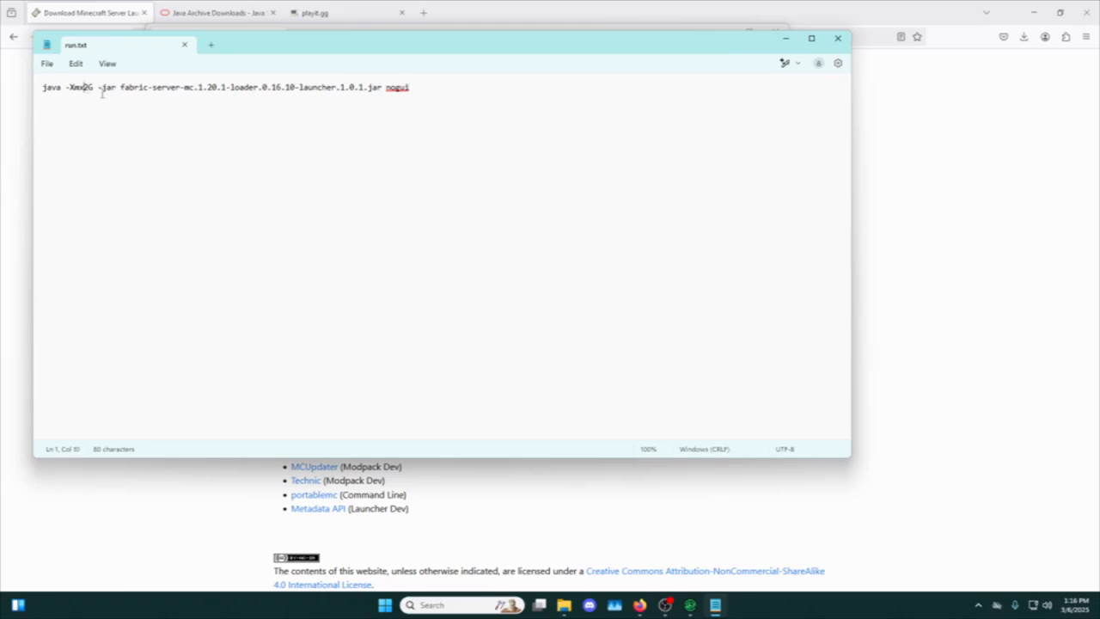
Set the memory allocation in run.txt's launch command to -Xmx8G and return to the Minecraft Server folder.
{"action": "key", "text": "Left"}
{"action": "key", "text": "Left"}
{"action": "key", "text": "BackSpace"}
{"action": "type", "text": "8"}
{"action": "left_click", "coordinate": [785, 39]}
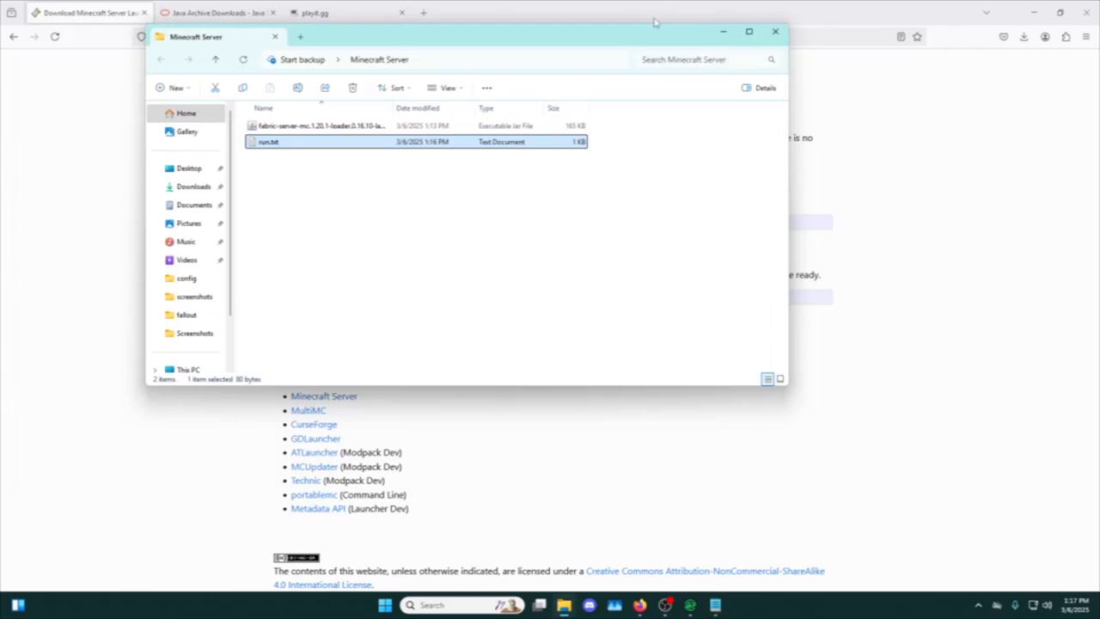
{"action": "left_click", "coordinate": [303, 179]}
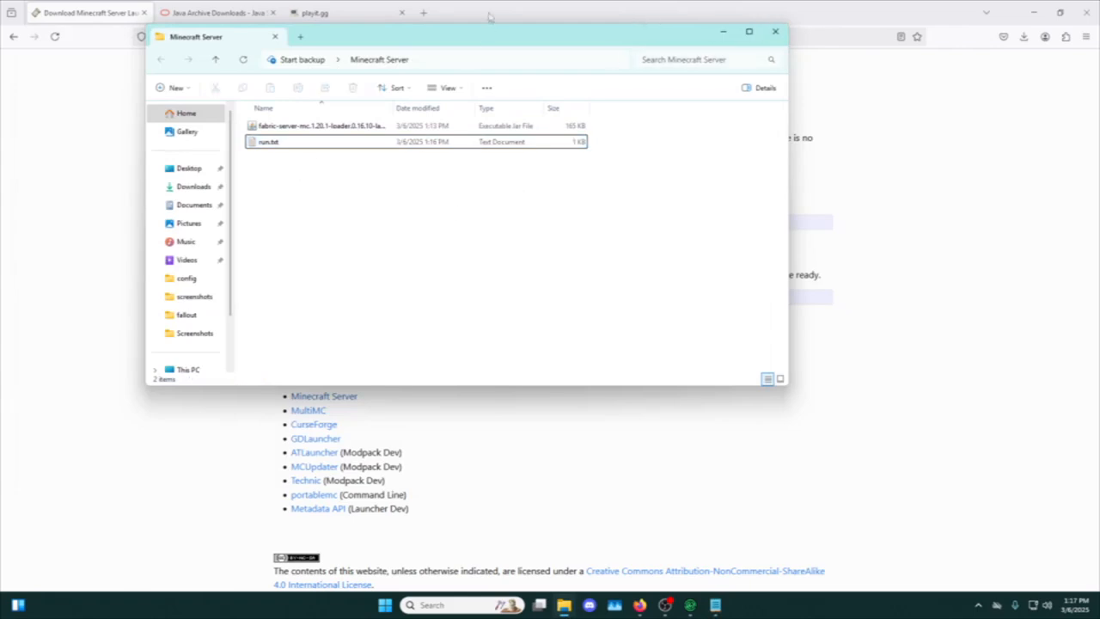
Switch to the playit.gg page in Firefox and open its Windows download options.
{"action": "left_click", "coordinate": [494, 18]}
{"action": "left_click", "coordinate": [334, 10]}
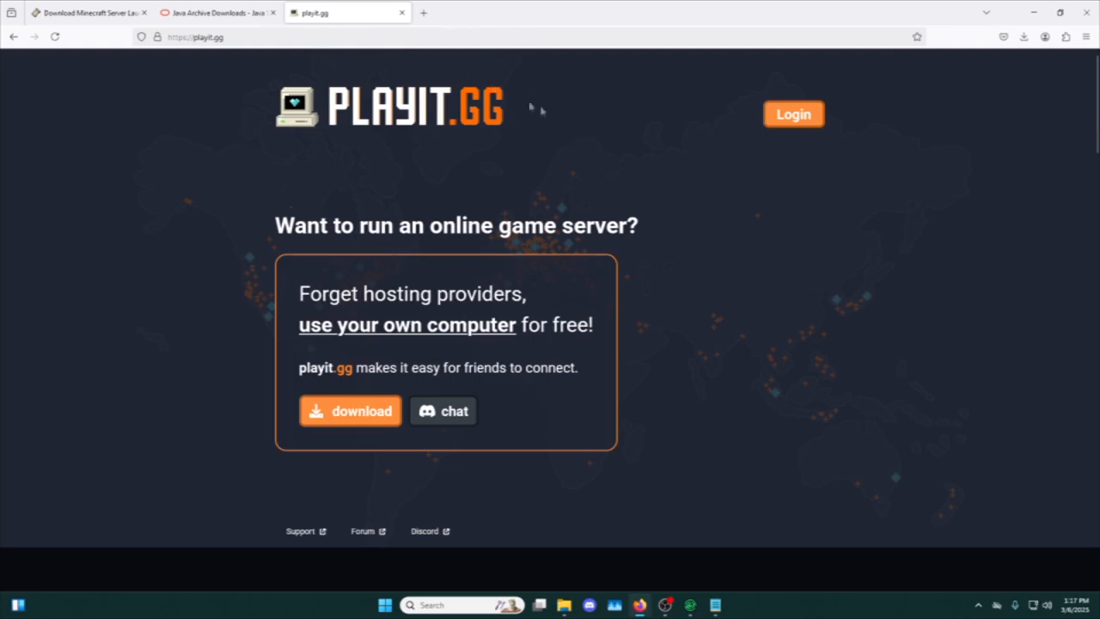
{"action": "left_click", "coordinate": [378, 415]}
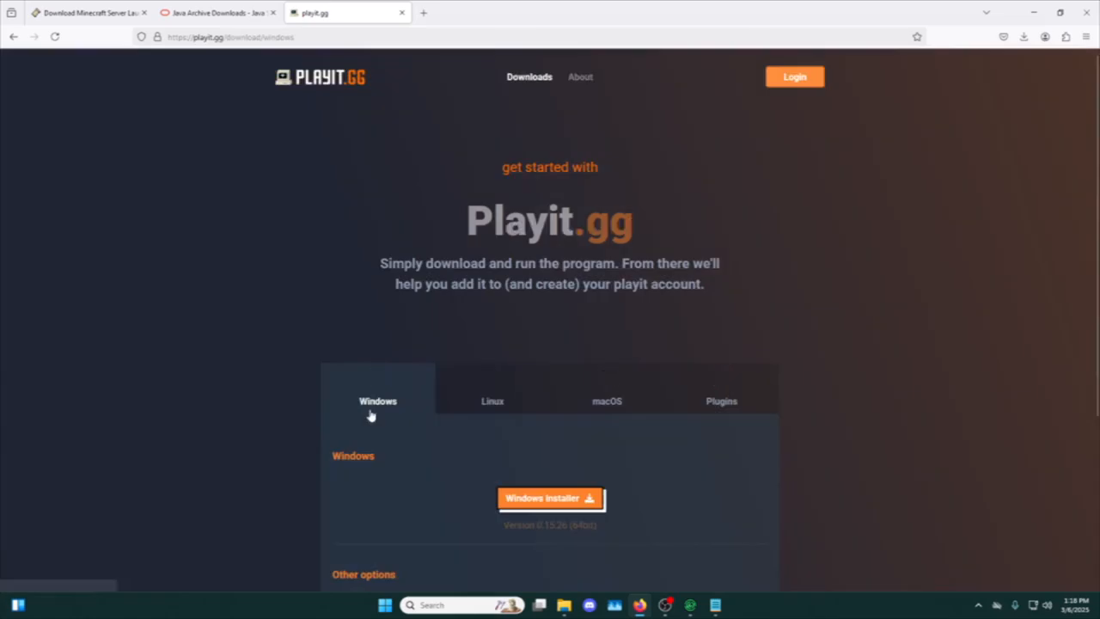
{"action": "scroll", "coordinate": [351, 323], "scroll_direction": "down", "scroll_amount": 3}
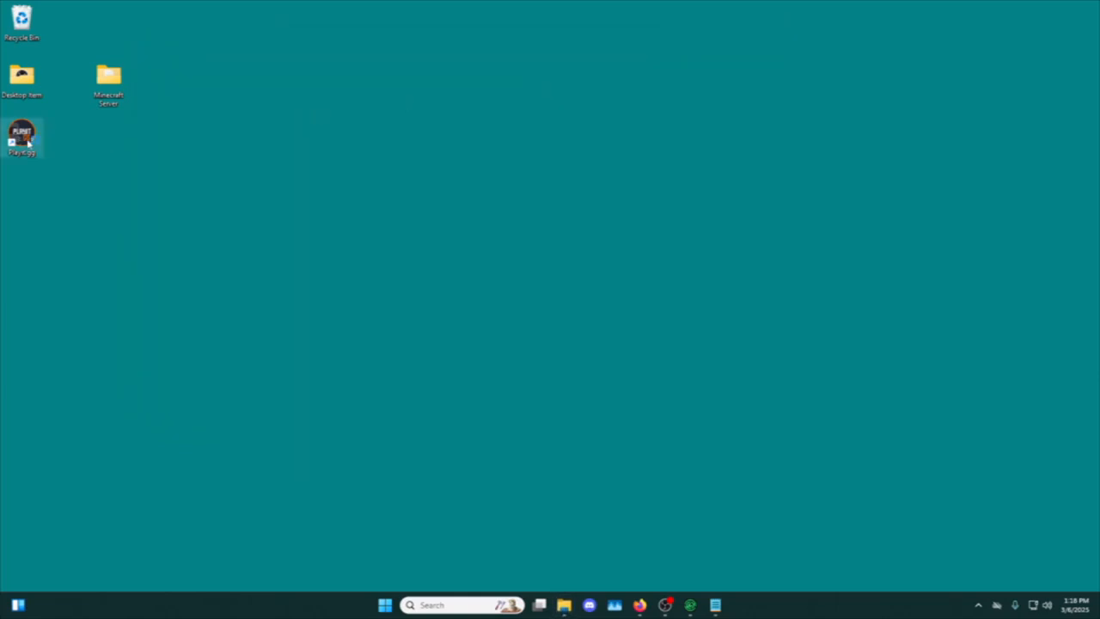
Launch Playit.gg from the desktop and copy the setup claim link from its terminal window.
{"action": "double_click", "coordinate": [26, 140]}
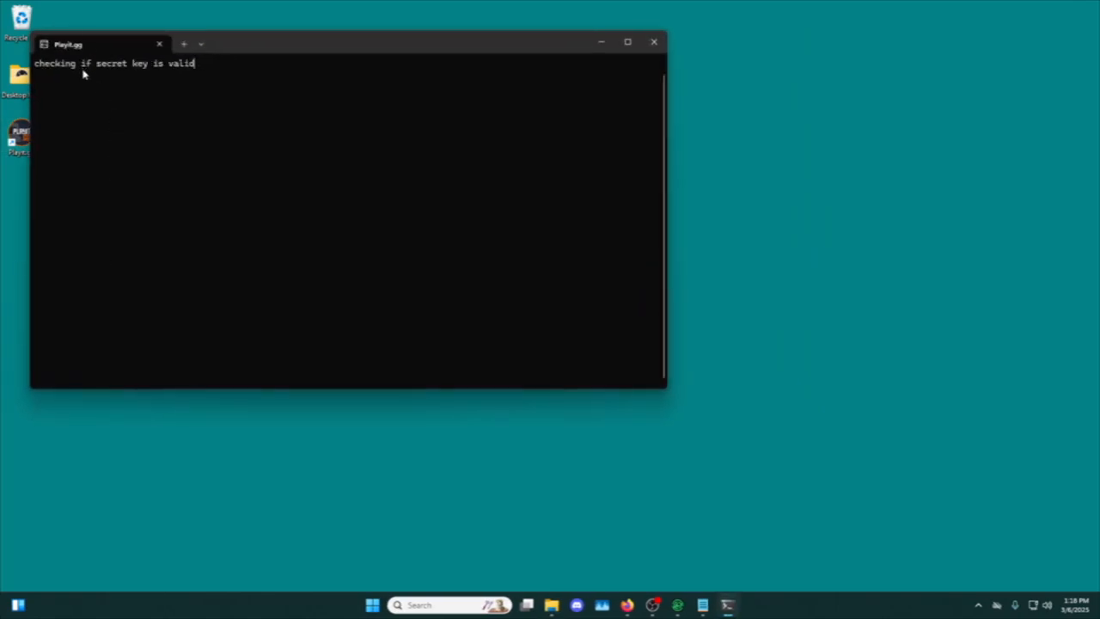
{"action": "left_click_drag", "start_coordinate": [36, 67], "coordinate": [105, 75]}
{"action": "left_click", "coordinate": [283, 69]}
{"action": "left_click_drag", "start_coordinate": [315, 65], "coordinate": [139, 66]}
{"action": "key", "text": "ctrl+c"}
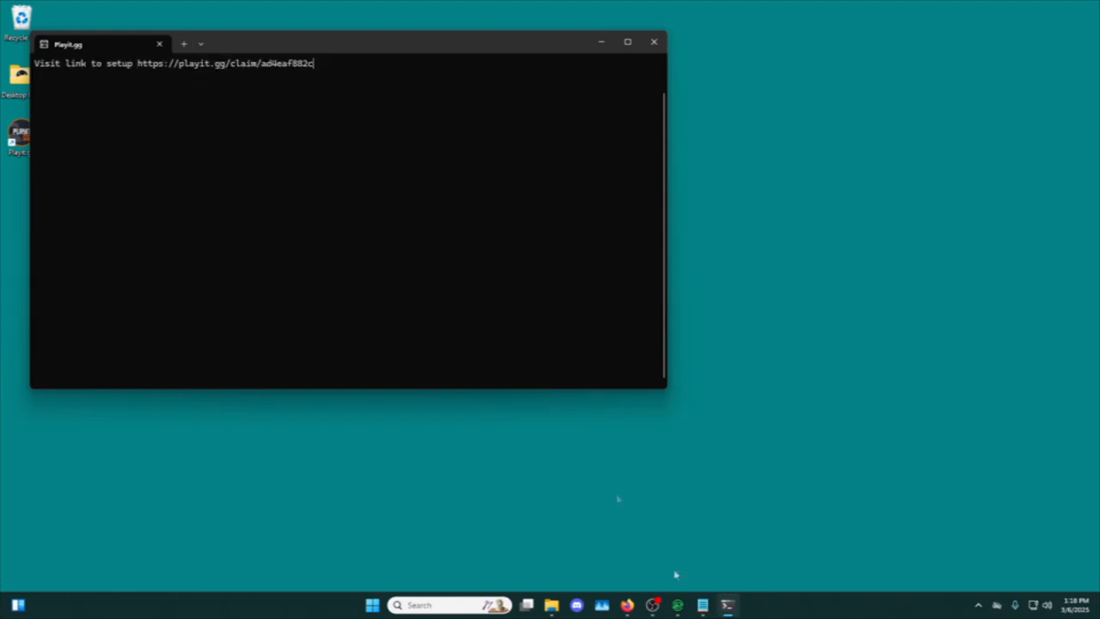
Open the copied claim link with its claim code in a new Firefox tab.
{"action": "left_click", "coordinate": [627, 605]}
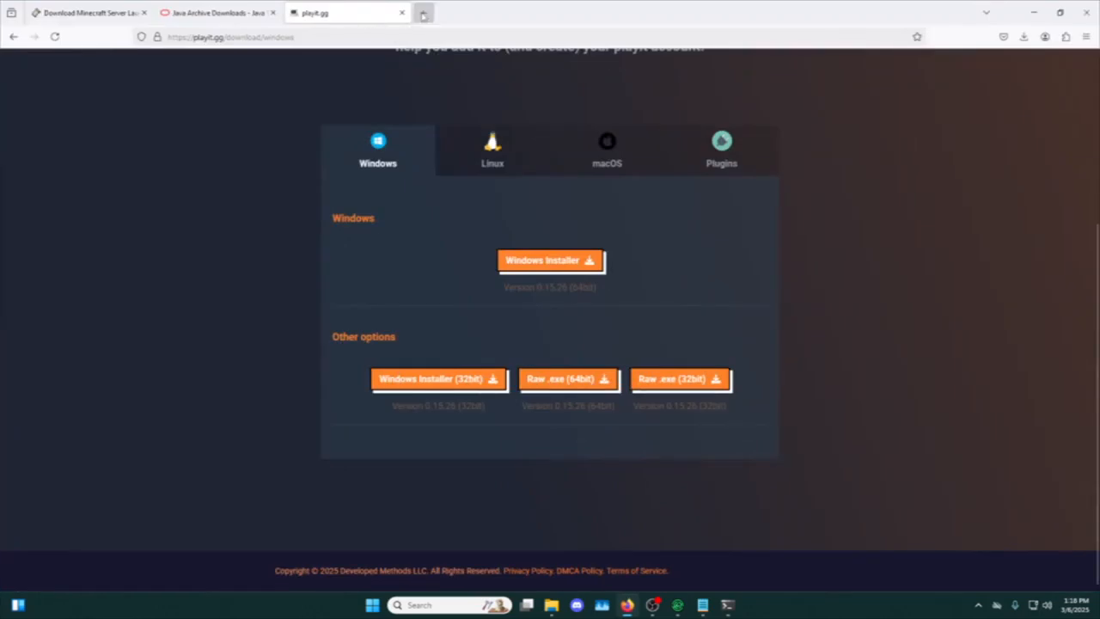
{"action": "key", "text": "ctrl+t"}
{"action": "key", "text": "ctrl+v"}
{"action": "key", "text": "Return"}
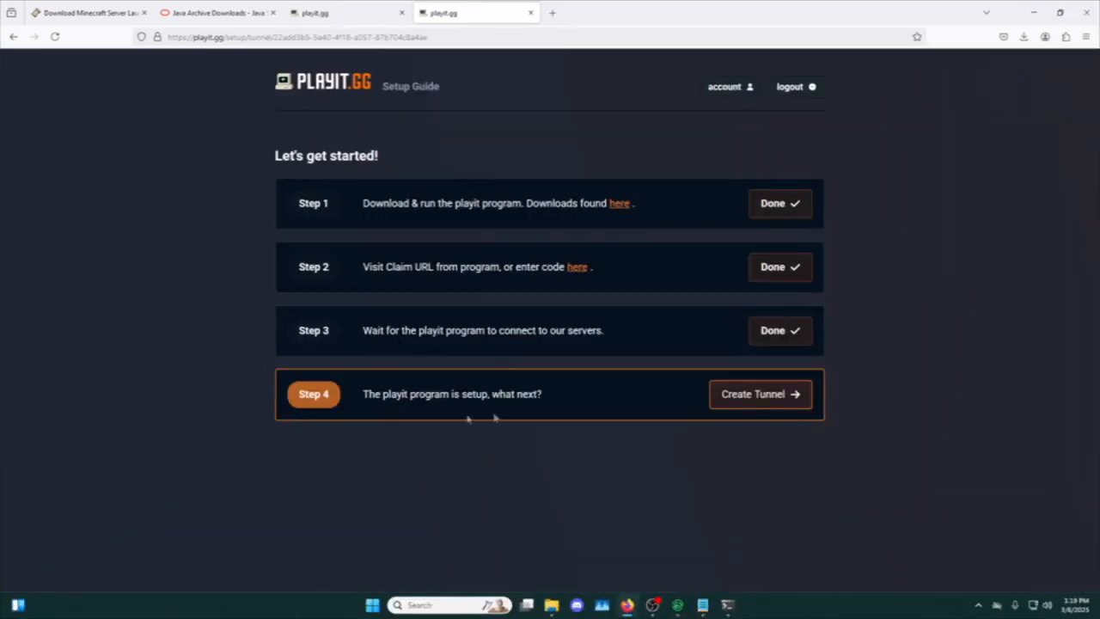
Create a shared-IP tunnel in the Global Anycast (free) region with the type Minecraft Java (game).
{"action": "left_click", "coordinate": [735, 396]}
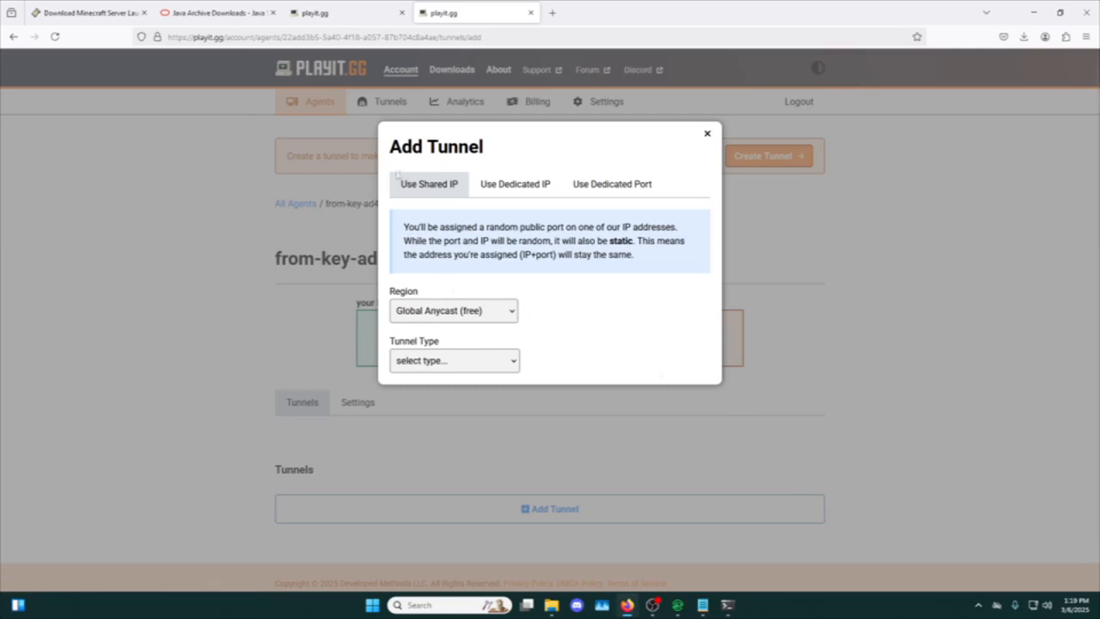
{"action": "left_click", "coordinate": [472, 306]}
{"action": "left_click", "coordinate": [461, 314]}
{"action": "left_click", "coordinate": [429, 361]}
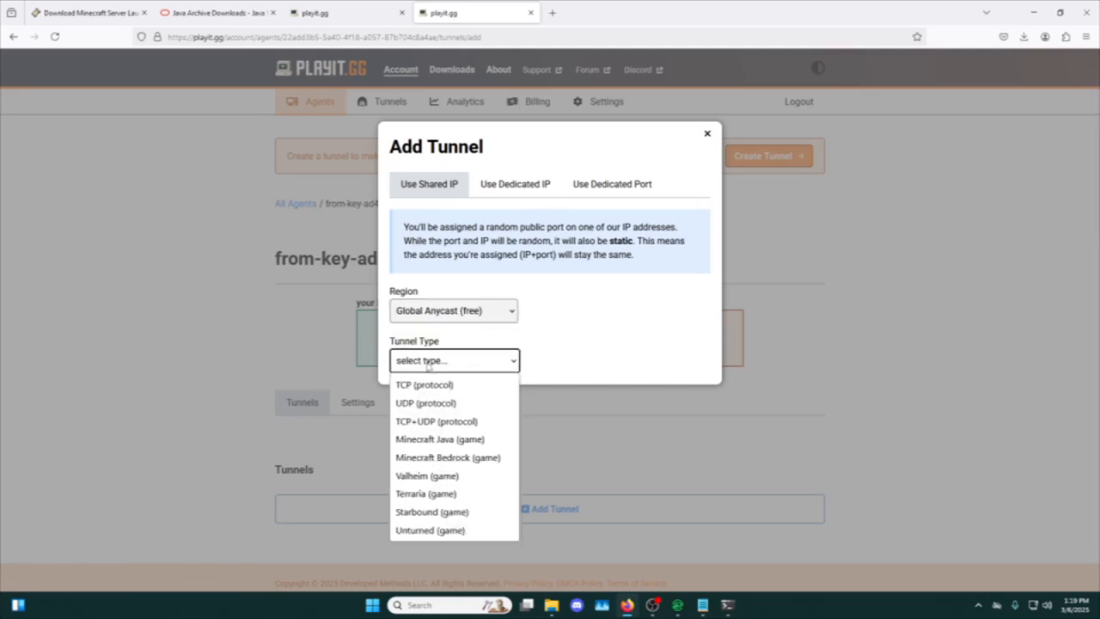
{"action": "left_click", "coordinate": [435, 440]}
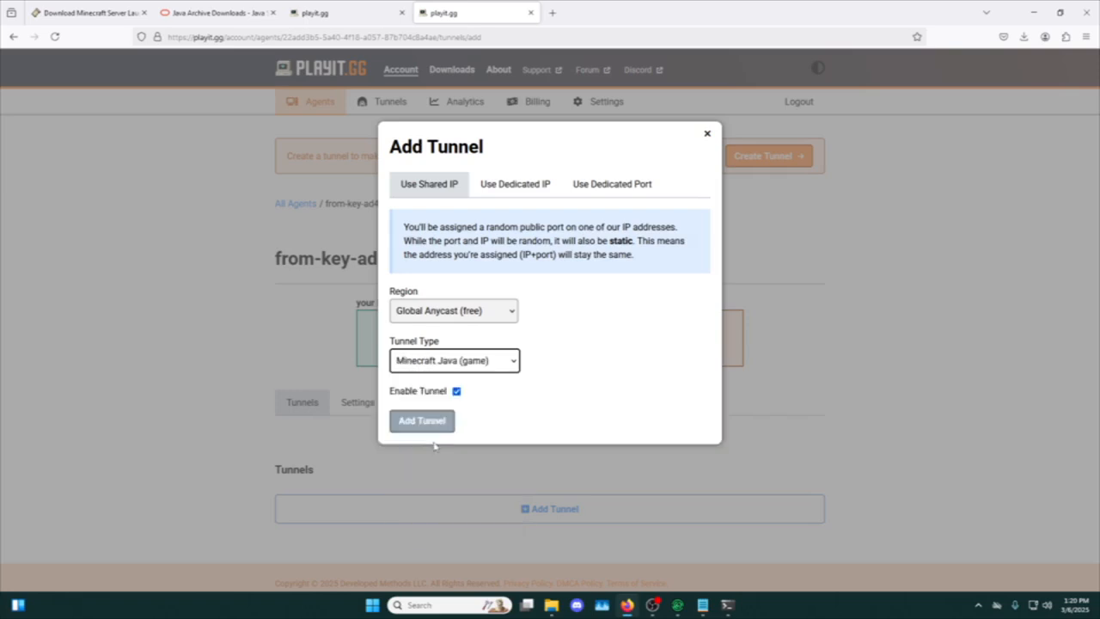
{"action": "left_click", "coordinate": [422, 421]}
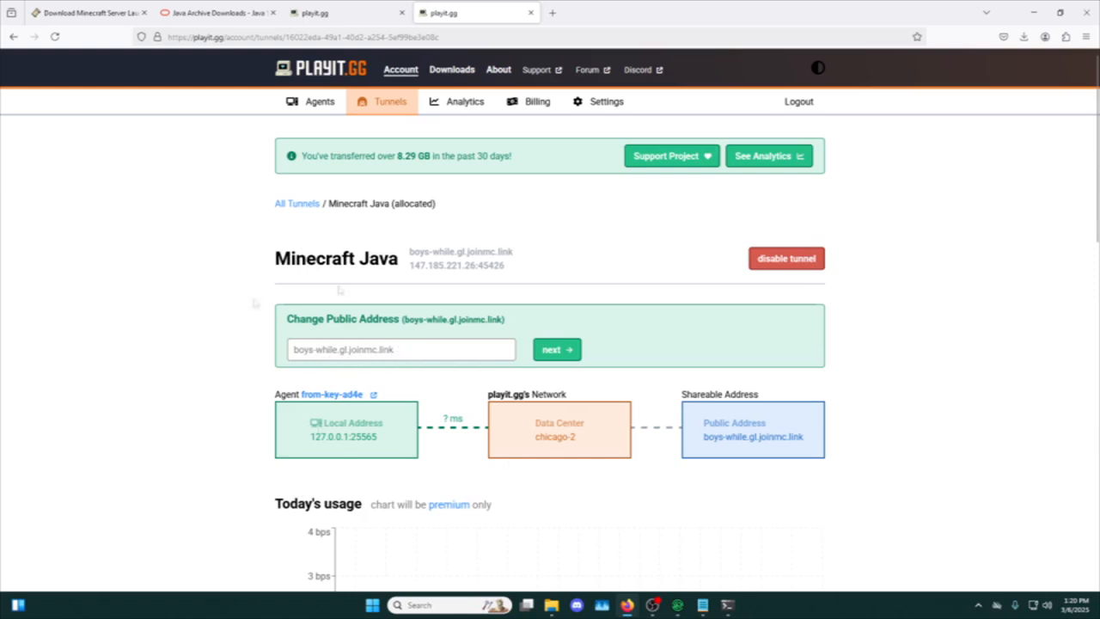
Reopen run.txt from the desktop's Minecraft Server folder and move its Notepad window lower on the desktop.
{"action": "key", "text": "super+d"}
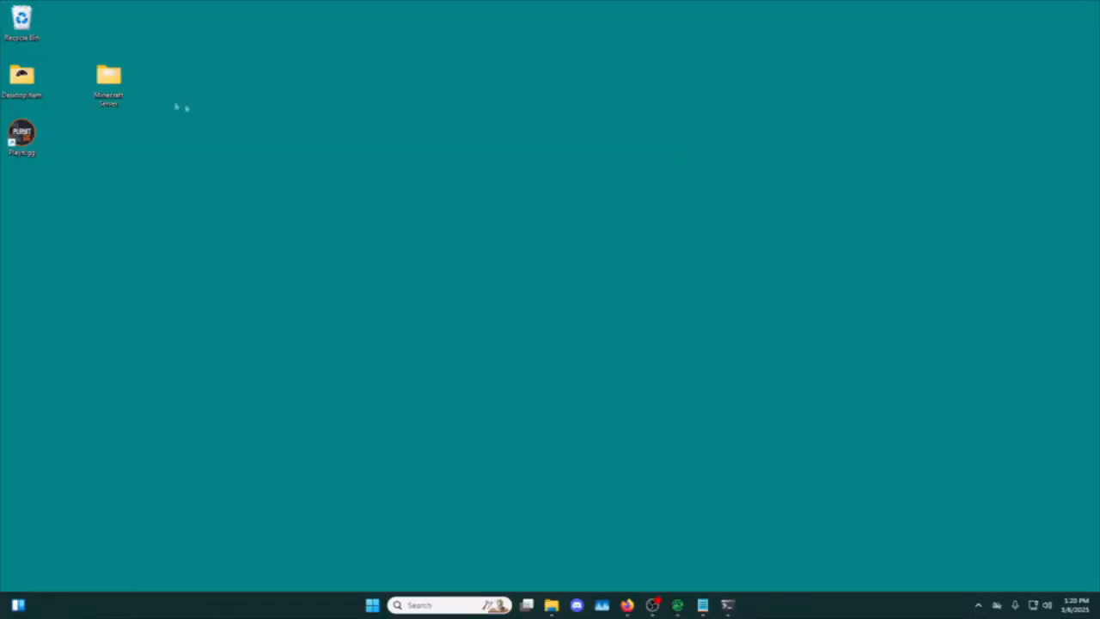
{"action": "double_click", "coordinate": [102, 97]}
{"action": "left_click", "coordinate": [269, 146]}
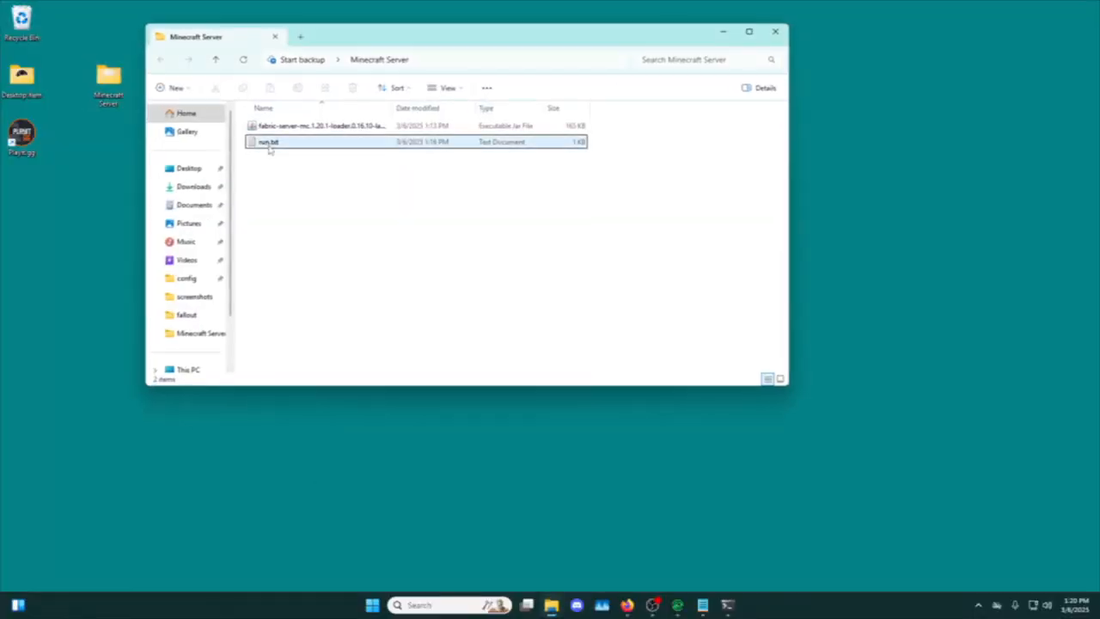
{"action": "double_click", "coordinate": [269, 148]}
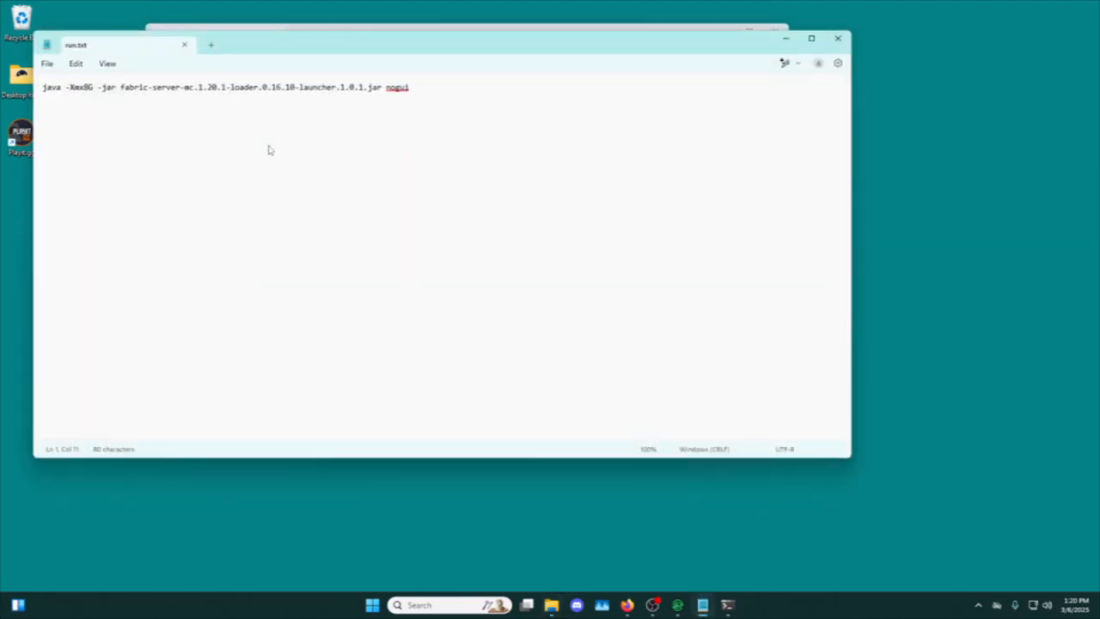
{"action": "left_click_drag", "start_coordinate": [274, 56], "coordinate": [376, 163]}
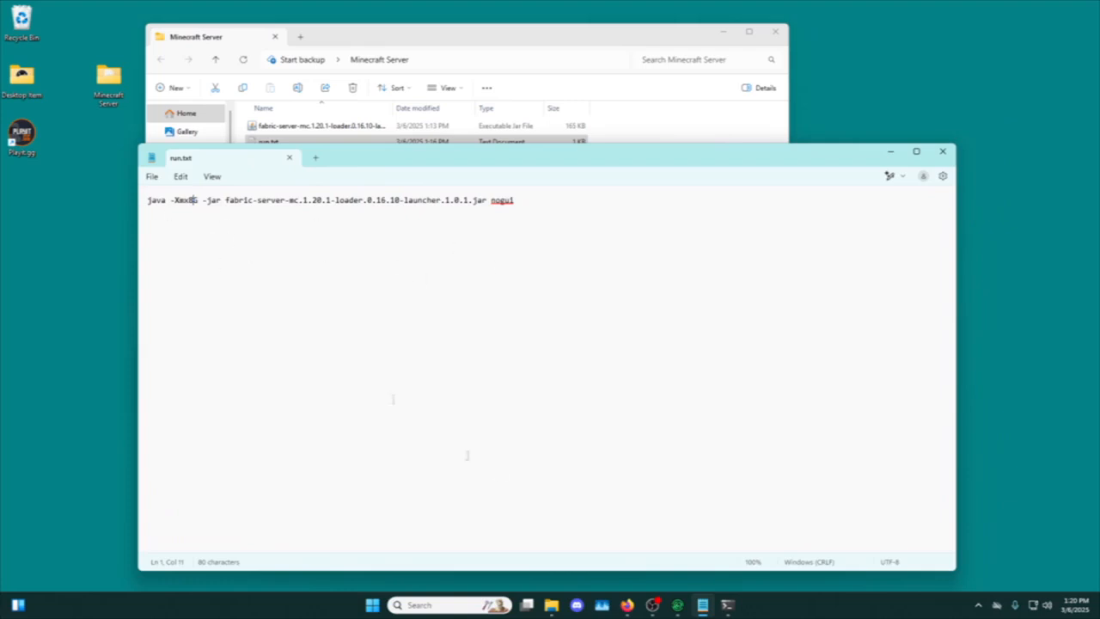
Open a second File Explorer window and browse to C:\Program Files\Java.
{"action": "left_click", "coordinate": [551, 605]}
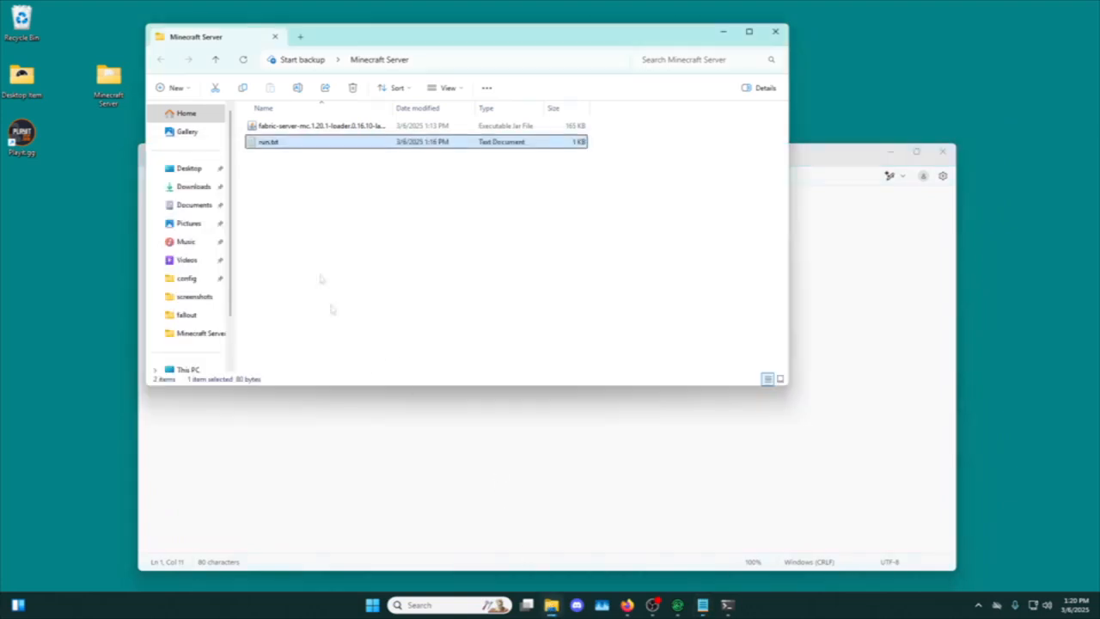
{"action": "right_click", "coordinate": [550, 605]}
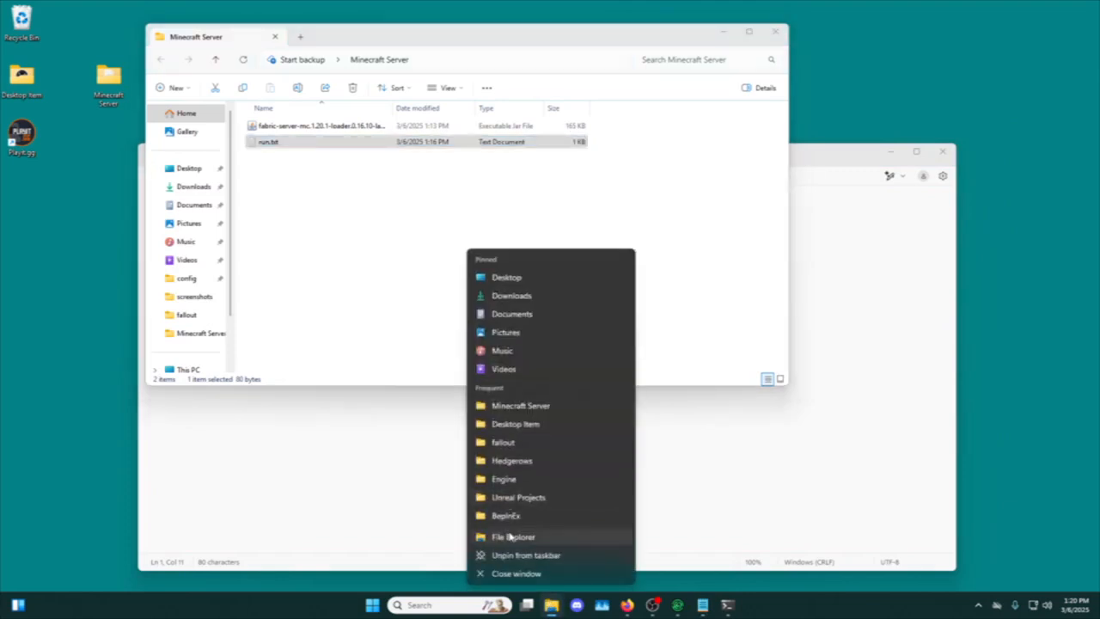
{"action": "left_click", "coordinate": [517, 537]}
{"action": "left_click", "coordinate": [218, 324]}
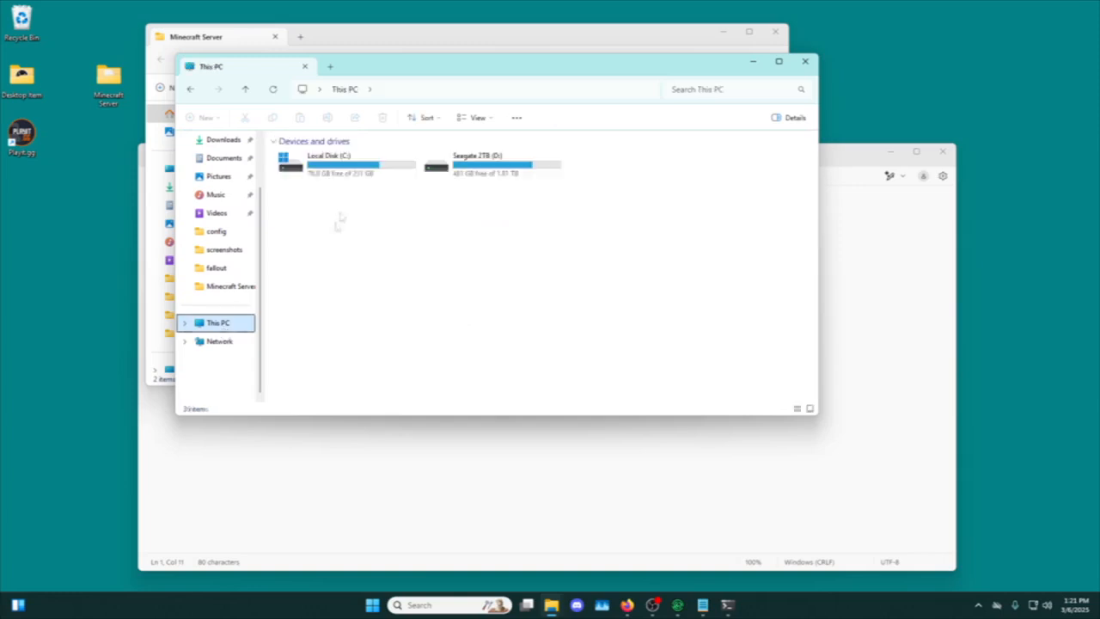
{"action": "double_click", "coordinate": [326, 163]}
{"action": "double_click", "coordinate": [309, 204]}
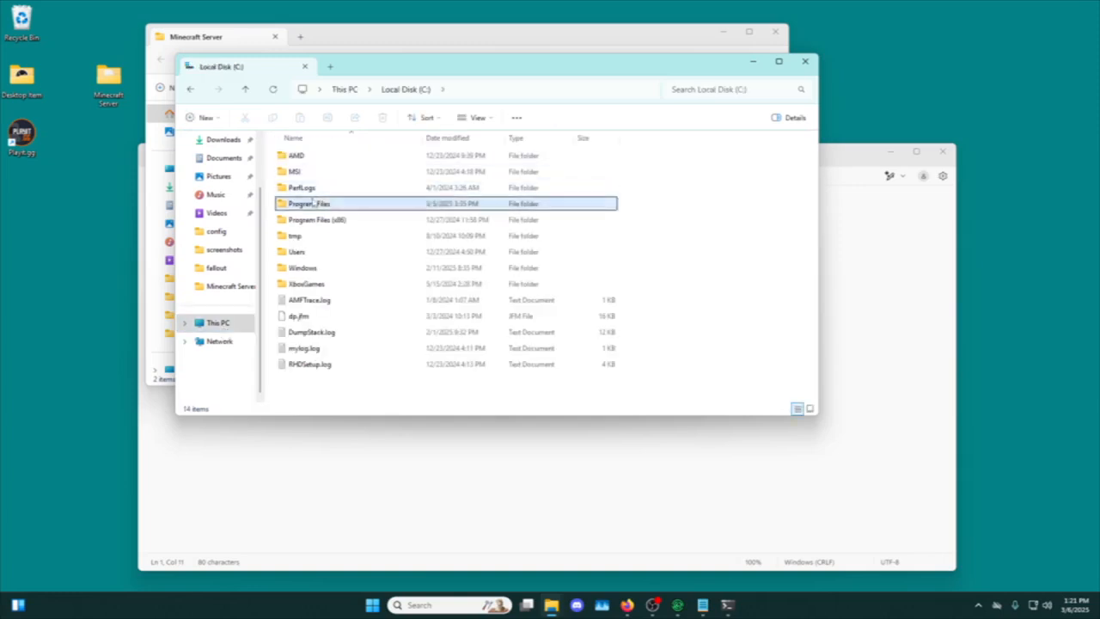
{"action": "double_click", "coordinate": [300, 235]}
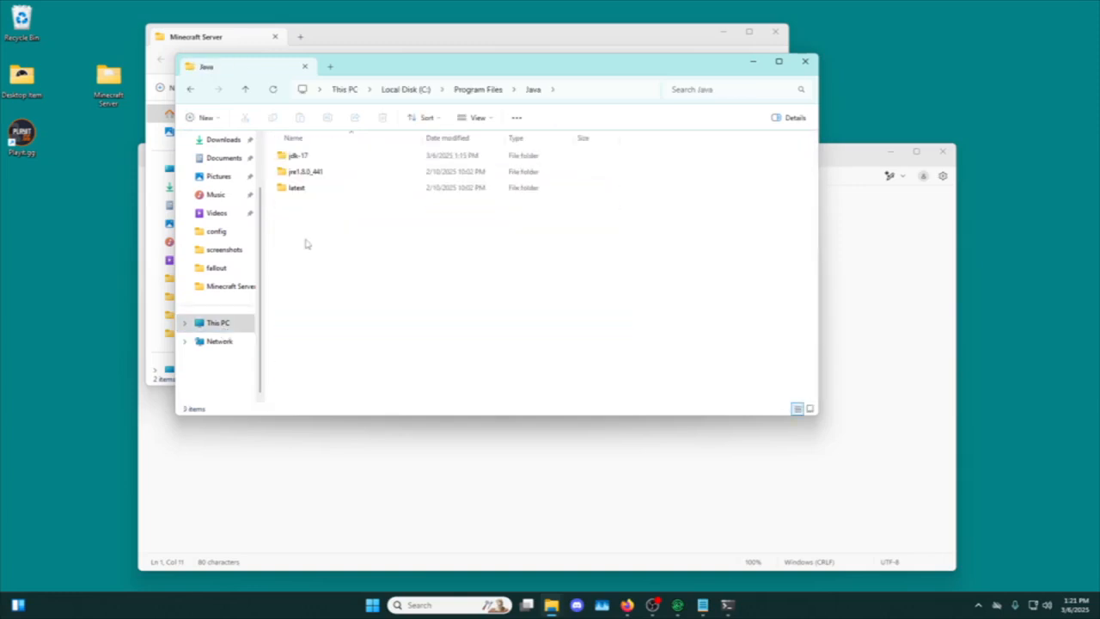
{"action": "mouse_move", "coordinate": [578, 172]}
{"action": "left_mouse_down"}
{"action": "mouse_move", "coordinate": [590, 172]}
{"action": "mouse_move", "coordinate": [581, 153]}
{"action": "left_mouse_up"}
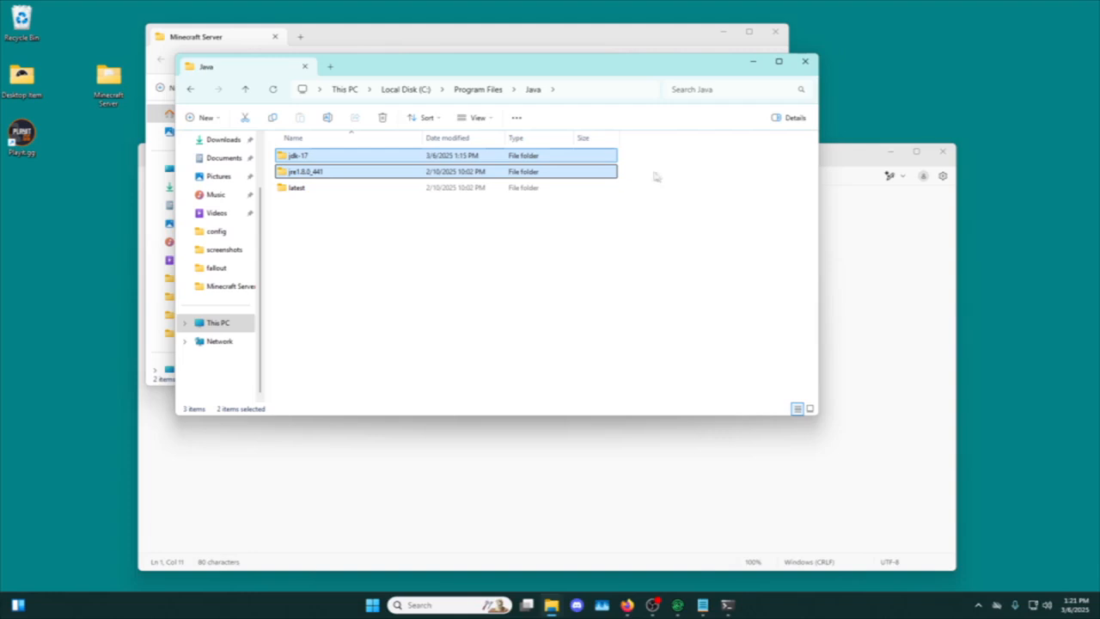
{"action": "left_click", "coordinate": [653, 176]}
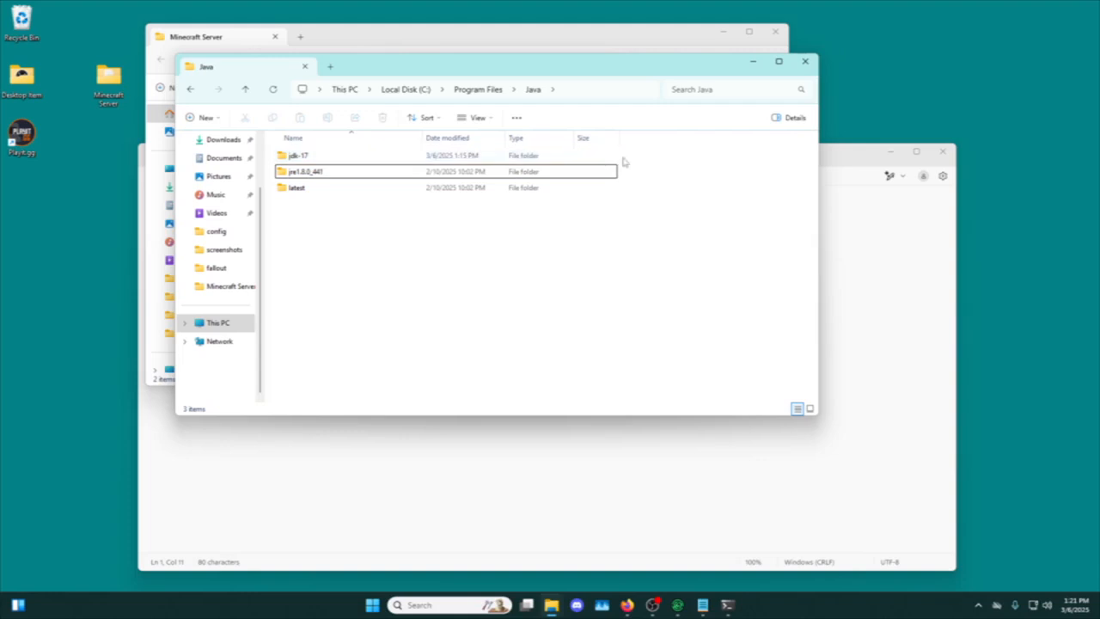
Copy the full path of java.exe from the jdk-17\bin folder.
{"action": "left_click", "coordinate": [328, 161]}
{"action": "double_click", "coordinate": [327, 162]}
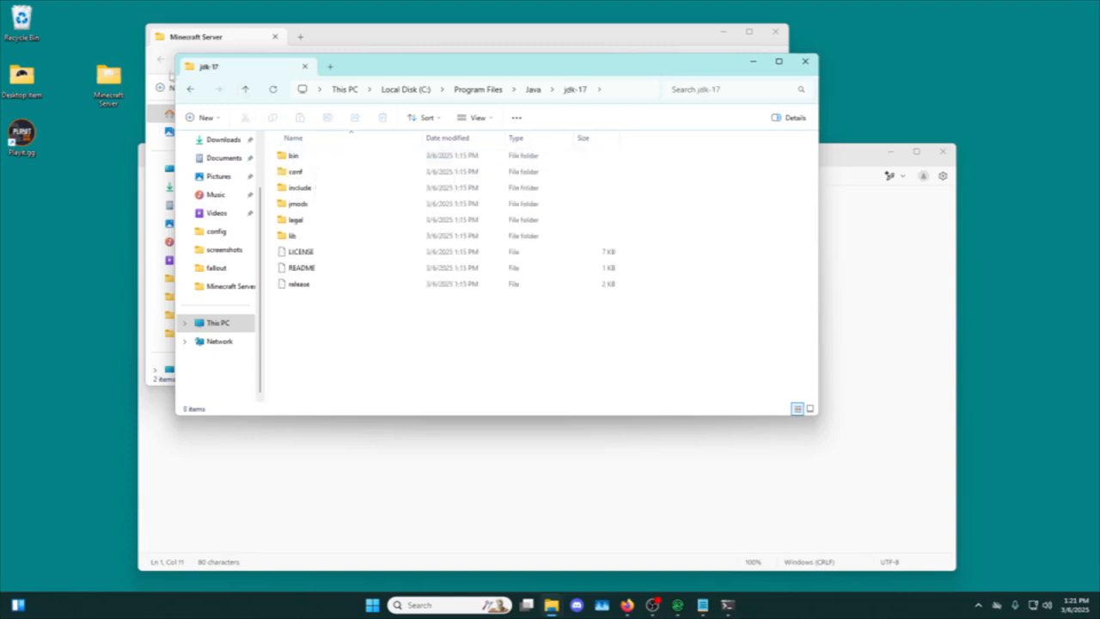
{"action": "double_click", "coordinate": [307, 156]}
{"action": "scroll", "coordinate": [352, 214], "scroll_direction": "down", "scroll_amount": 15}
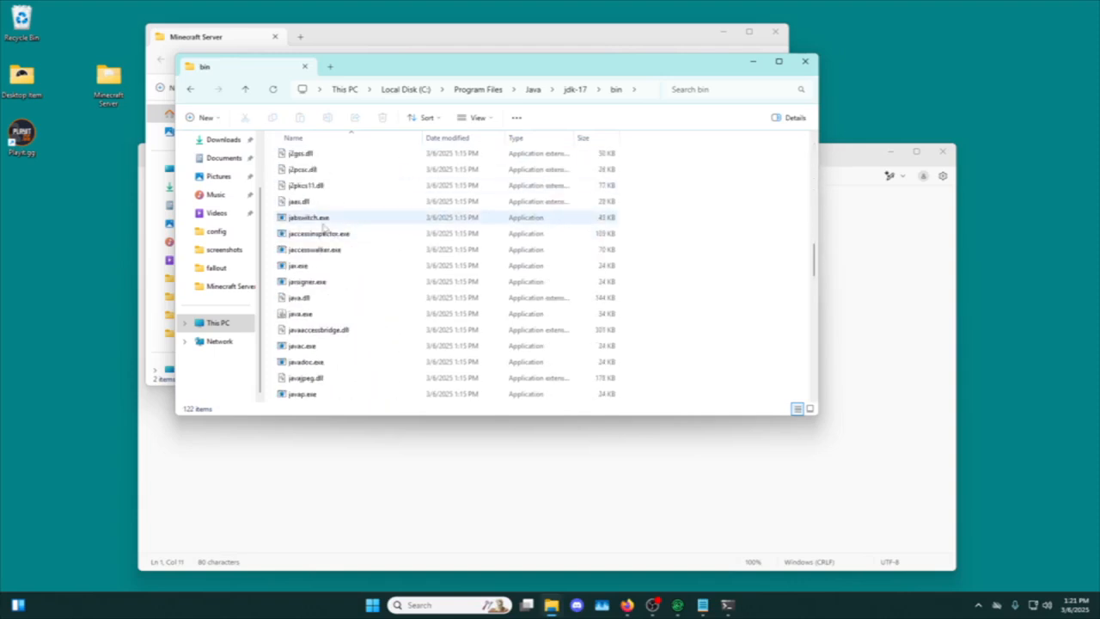
{"action": "right_click", "coordinate": [308, 317]}
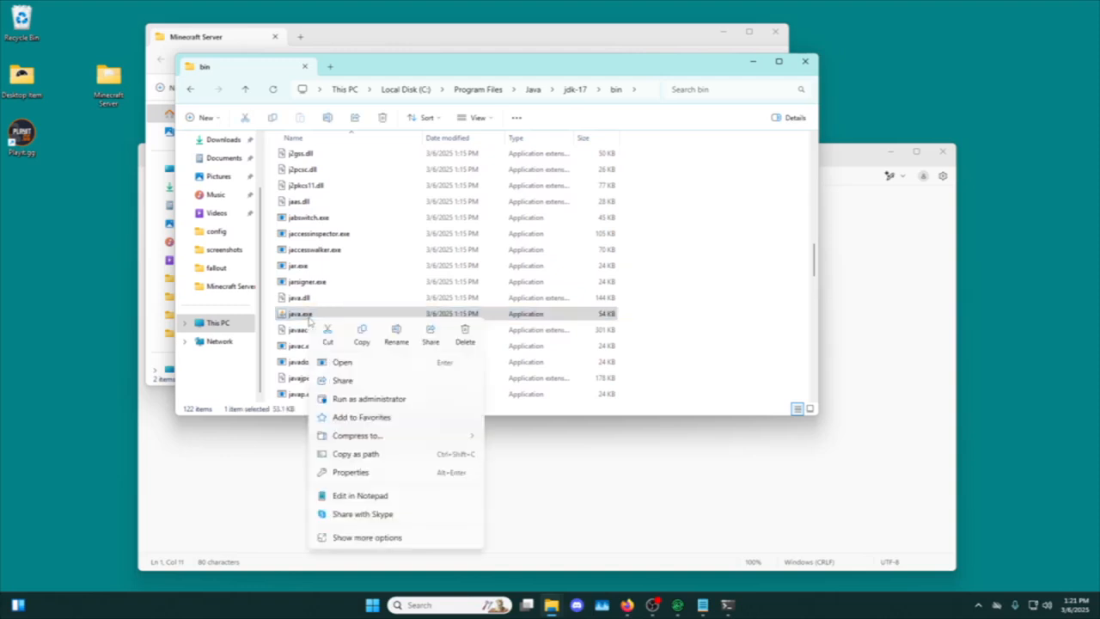
{"action": "left_click", "coordinate": [366, 455]}
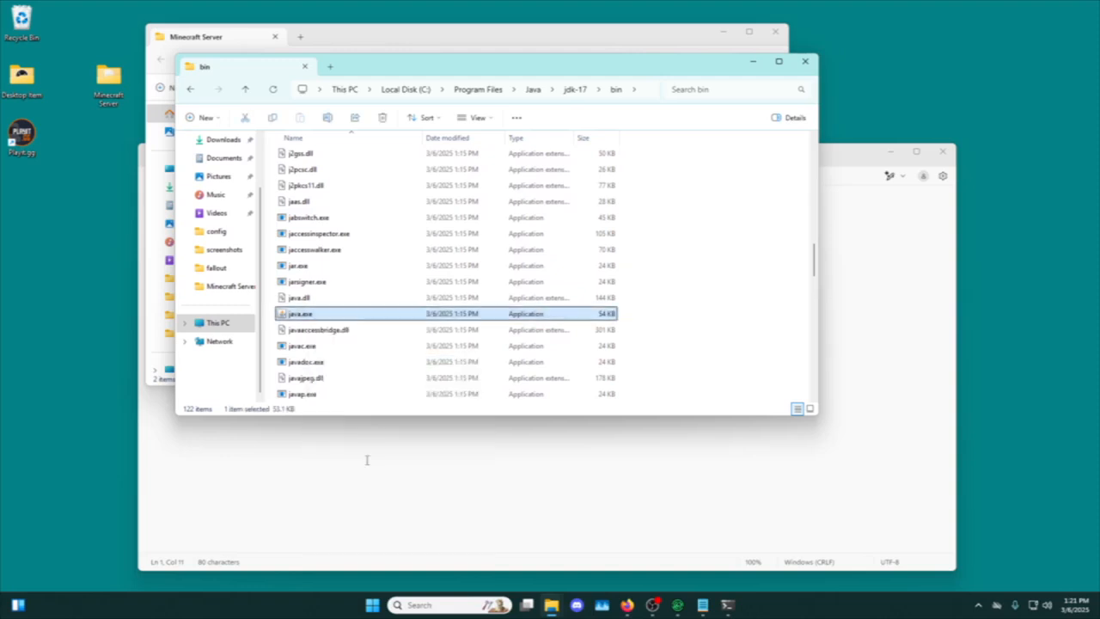
Replace the word java at the start of run.txt's launch command with the copied path "C:\Program Files\Java\jdk-17\bin\java.exe".
{"action": "left_click", "coordinate": [366, 459]}
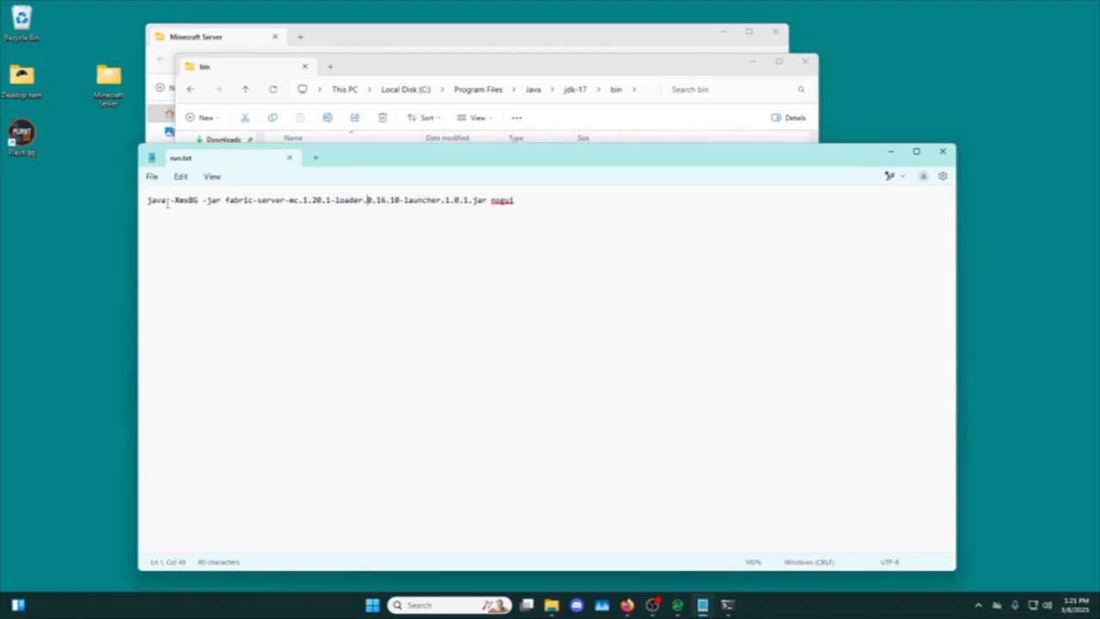
{"action": "left_click", "coordinate": [166, 205]}
{"action": "left_click_drag", "start_coordinate": [163, 204], "coordinate": [143, 211]}
{"action": "type", "text": "\"C:\\Program Files\\Java\\jdk-17\\bin\\java.exe\""}
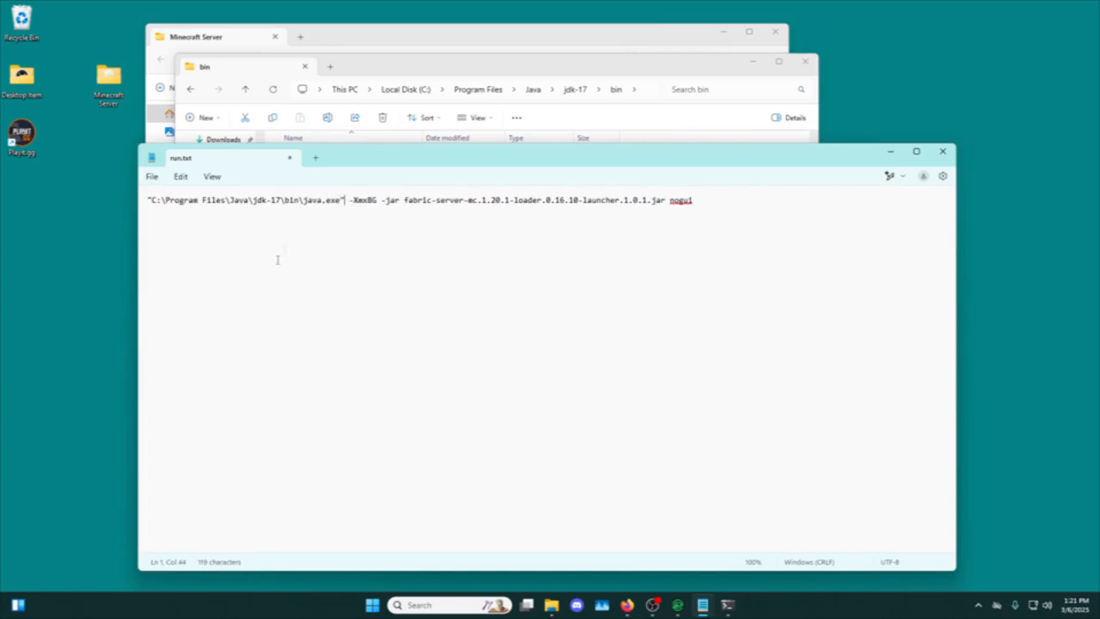
{"action": "left_click_drag", "start_coordinate": [345, 200], "coordinate": [234, 204]}
{"action": "left_click", "coordinate": [377, 203]}
{"action": "key", "text": "End"}
Save run.txt, then close it and the File Explorer window showing the jdk-17 bin folder.
{"action": "left_click", "coordinate": [152, 177]}
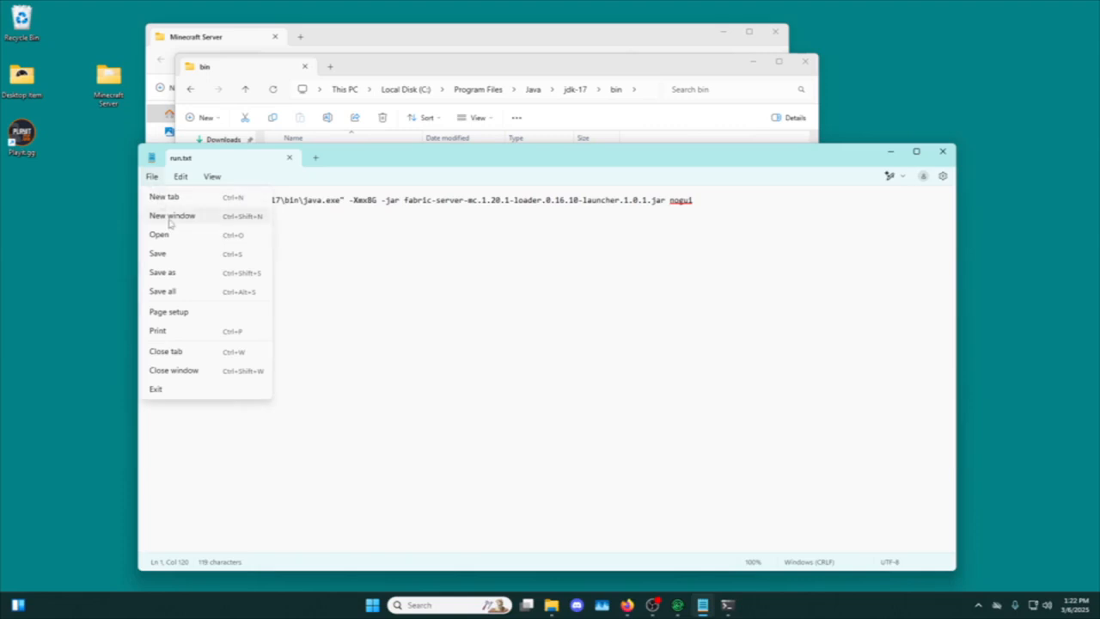
{"action": "left_click", "coordinate": [670, 263]}
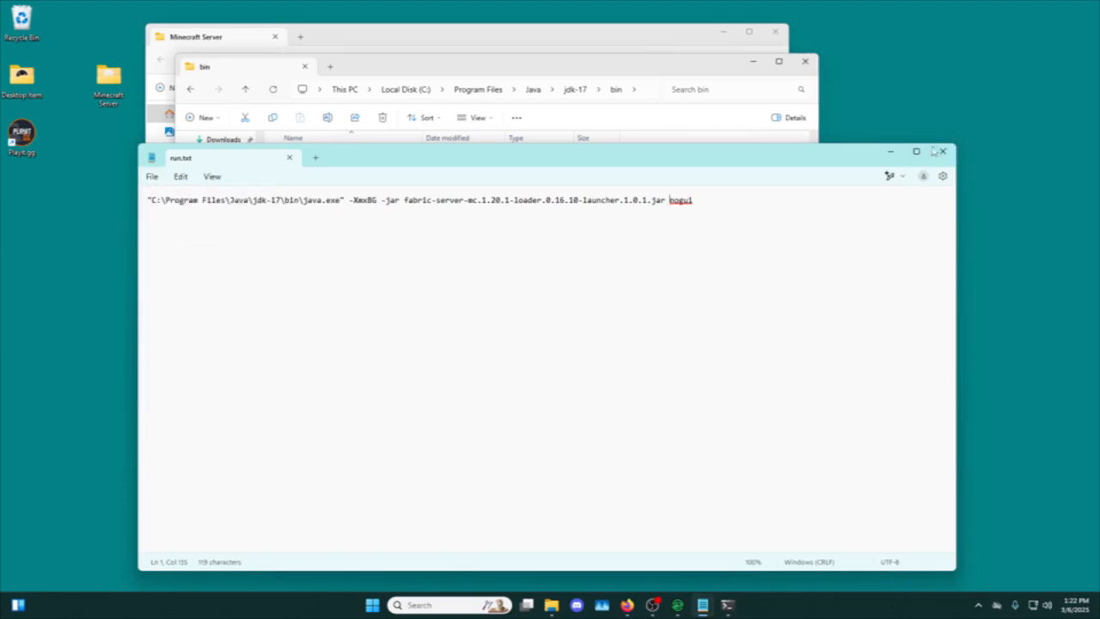
{"action": "left_click", "coordinate": [943, 152]}
{"action": "left_click", "coordinate": [812, 66]}
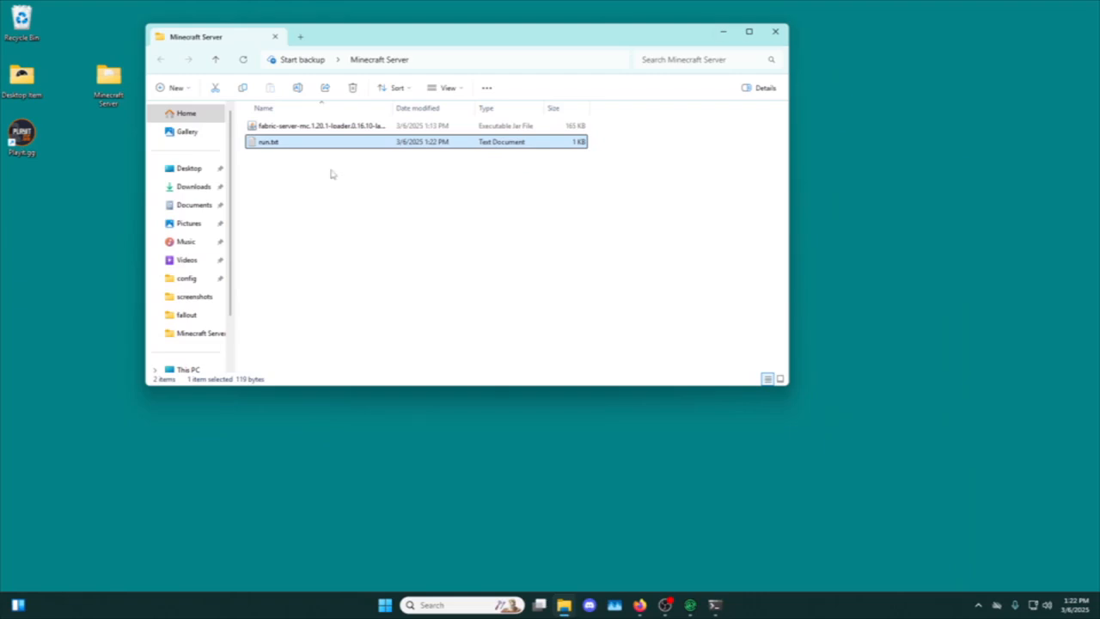
Maximize the Minecraft Server folder window and rename run.txt as run.bat.
{"action": "left_click", "coordinate": [749, 31]}
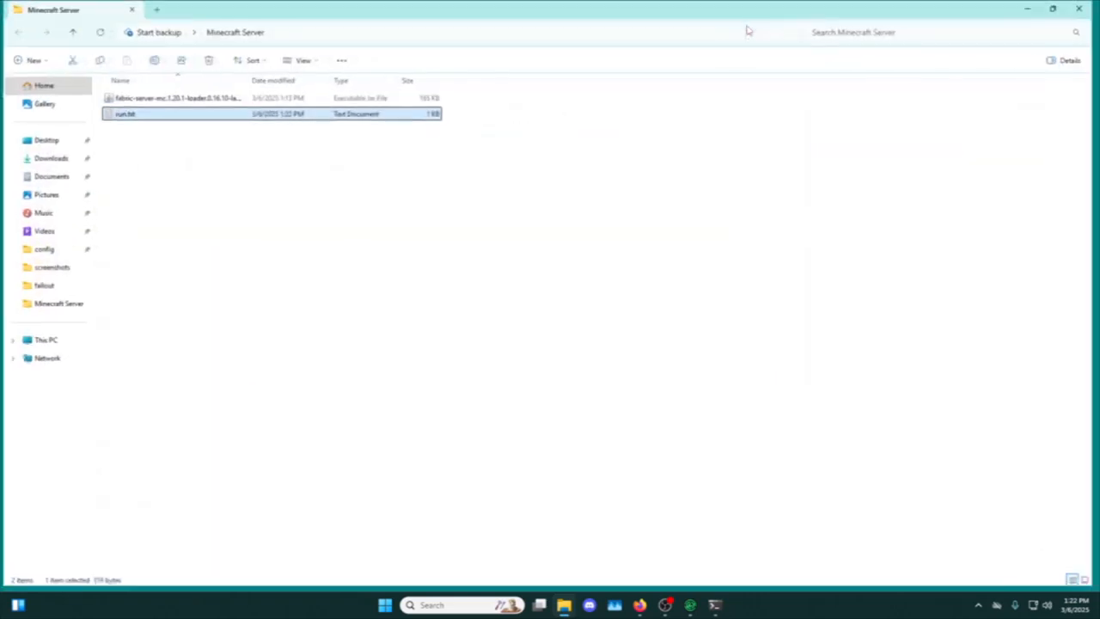
{"action": "left_click", "coordinate": [137, 115]}
{"action": "type", "text": "run.bat"}
{"action": "key", "text": "Return"}
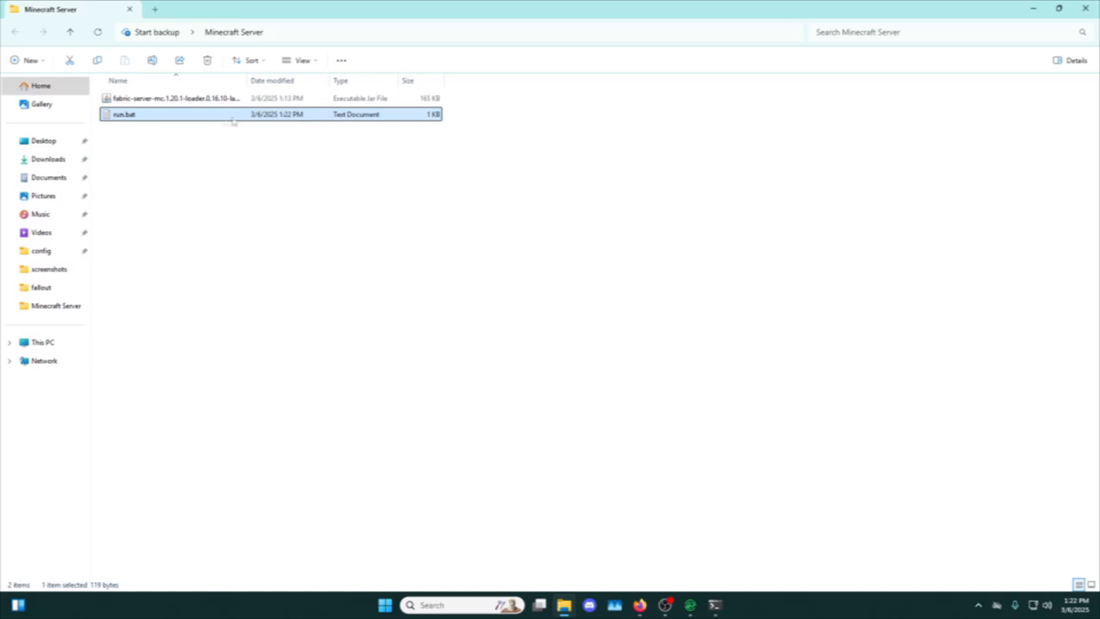
Turn off "Hide extensions for known file types" in Folder Options and apply the change.
{"action": "left_click", "coordinate": [127, 192]}
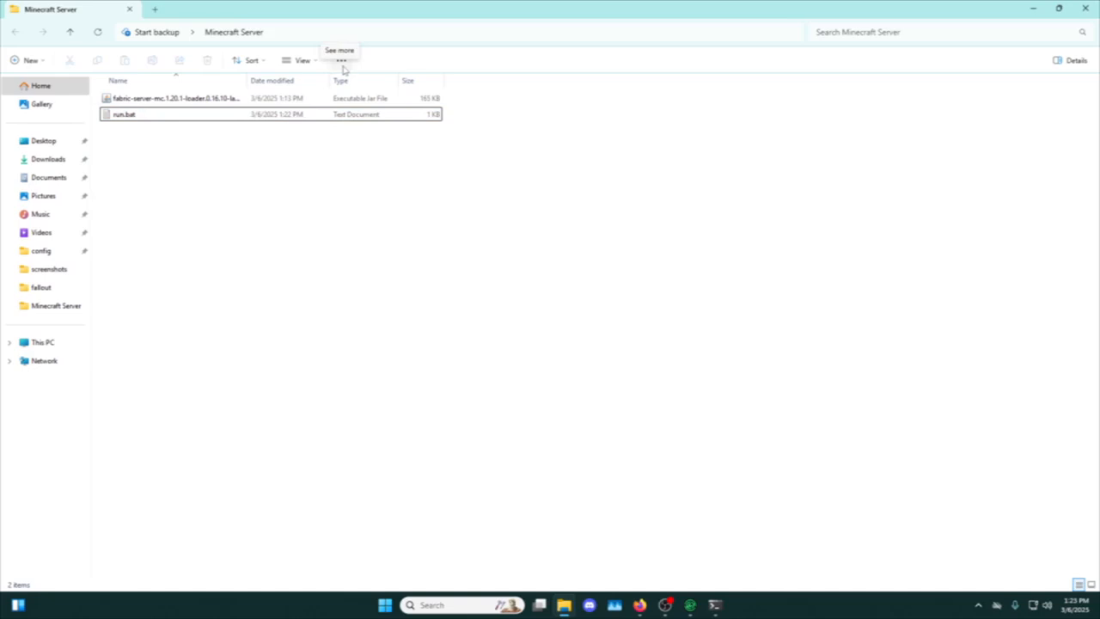
{"action": "left_click", "coordinate": [341, 62]}
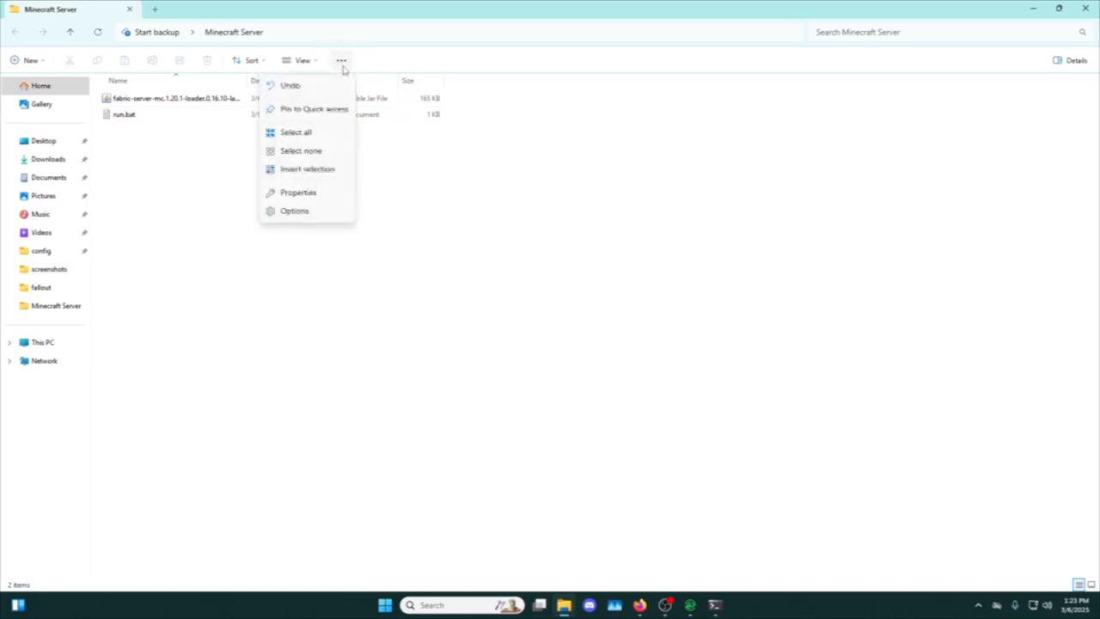
{"action": "left_click", "coordinate": [295, 212]}
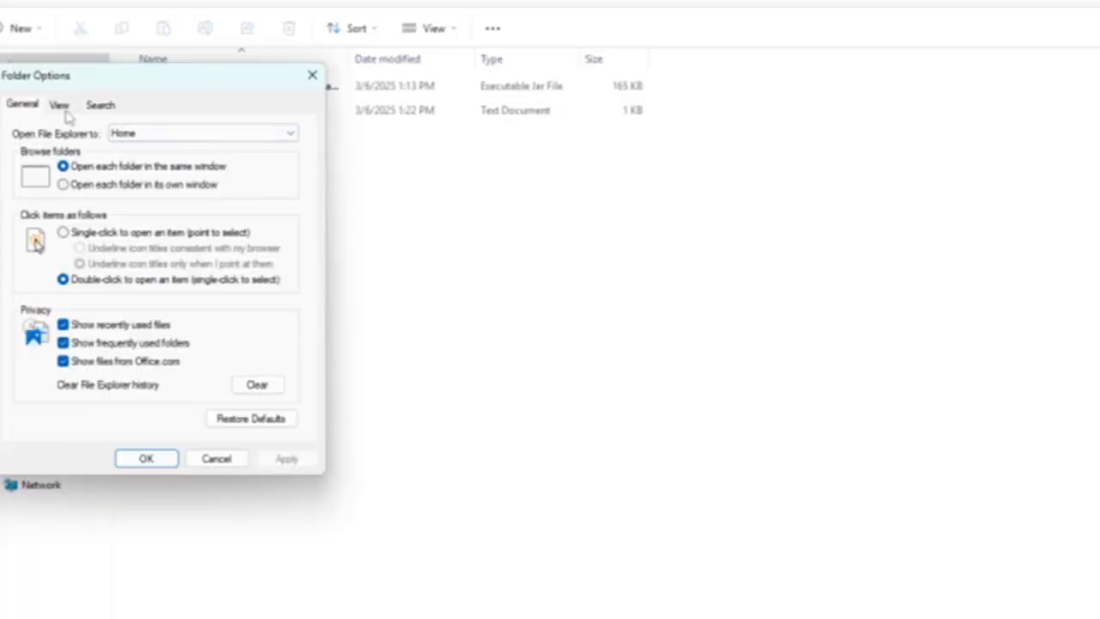
{"action": "left_click", "coordinate": [58, 110]}
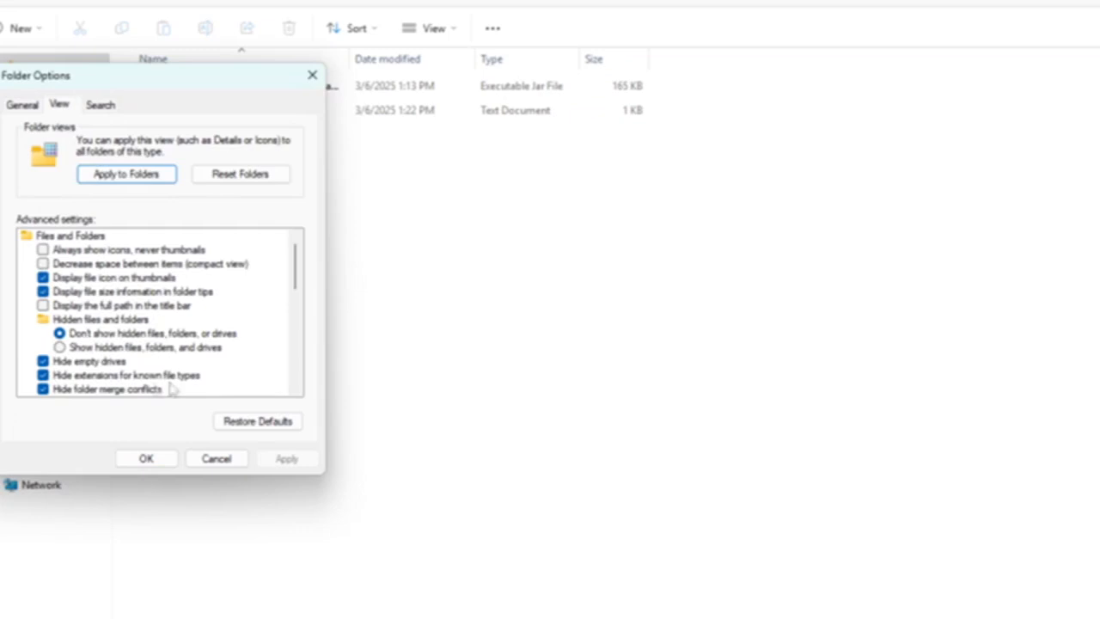
{"action": "left_click", "coordinate": [43, 375]}
{"action": "left_click", "coordinate": [292, 458]}
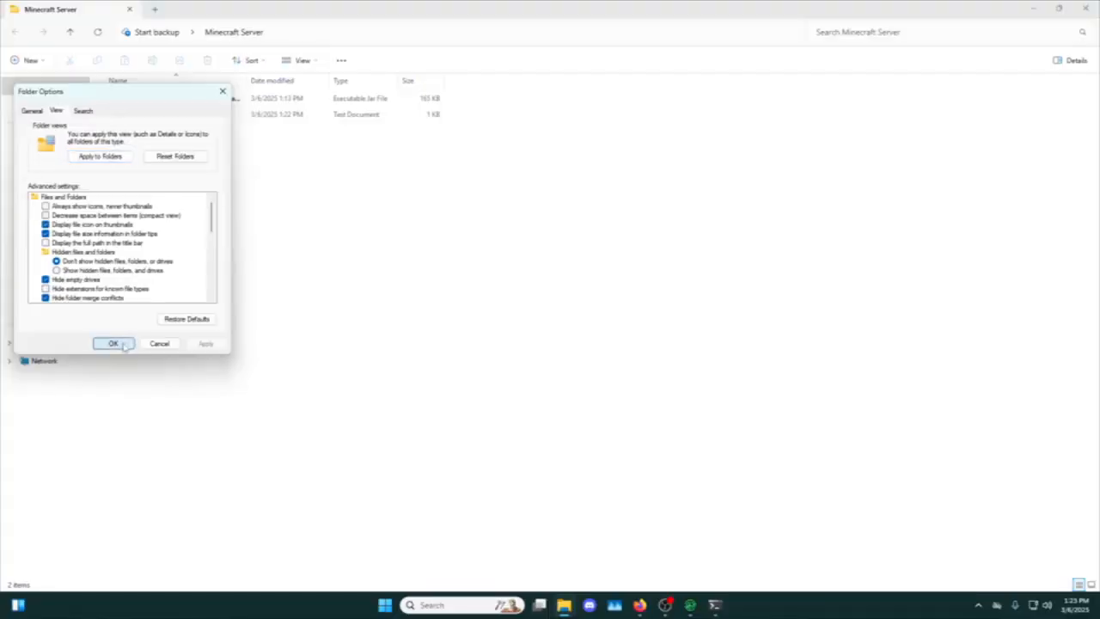
{"action": "left_click", "coordinate": [114, 343]}
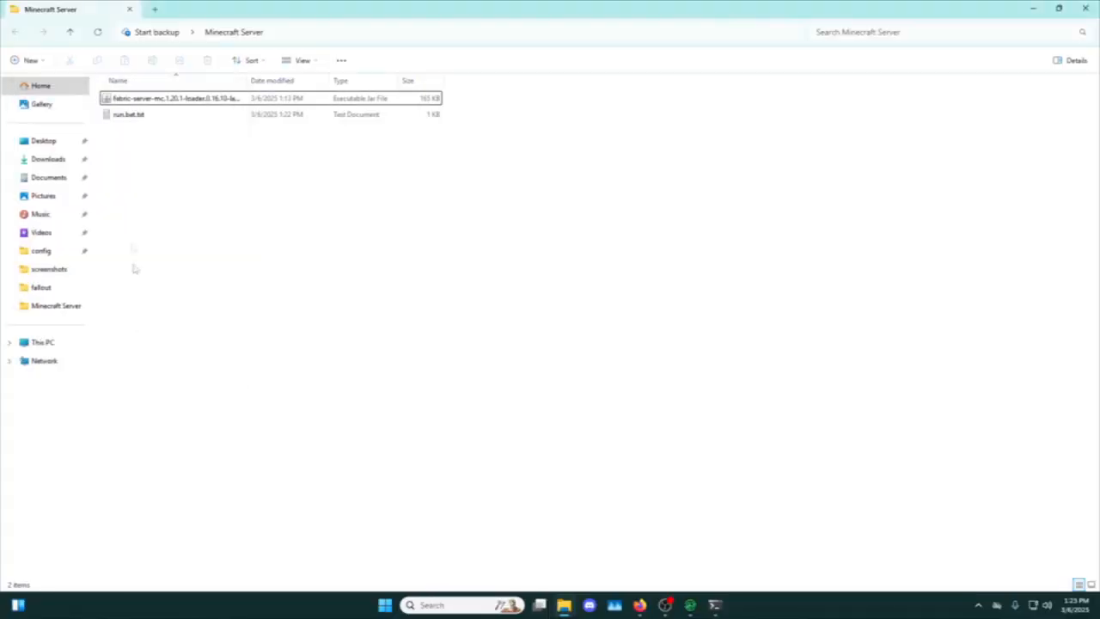
Remove the trailing .txt from run.bat.txt so the file is named run.bat, accepting the extension change.
{"action": "left_click", "coordinate": [134, 120]}
{"action": "left_click", "coordinate": [132, 120]}
{"action": "left_click", "coordinate": [150, 114]}
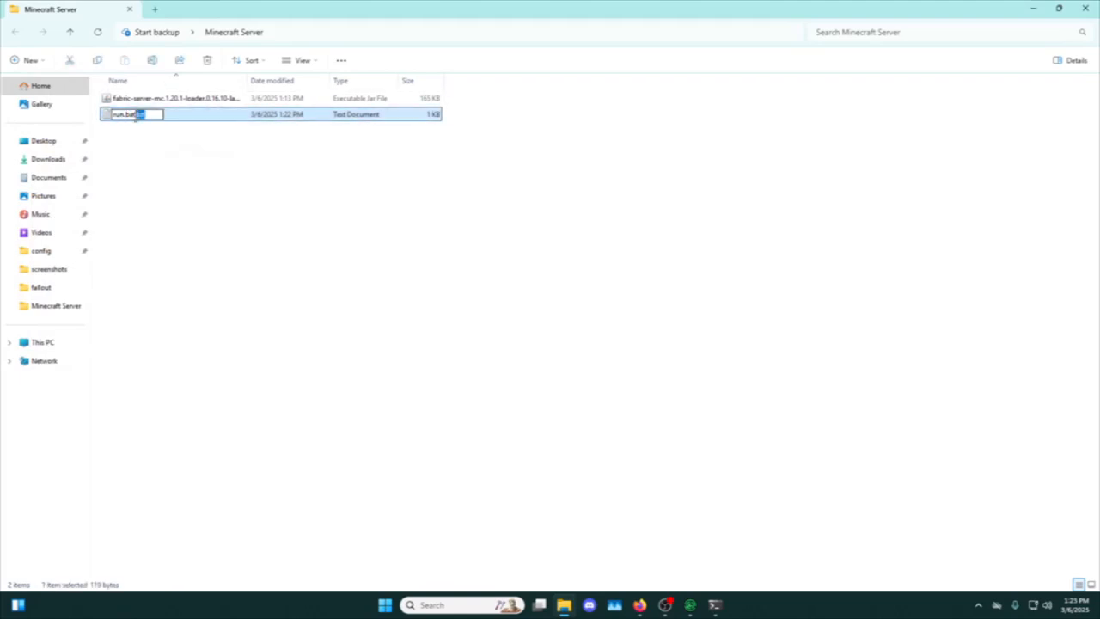
{"action": "key", "text": "BackSpace"}
{"action": "key", "text": "Return"}
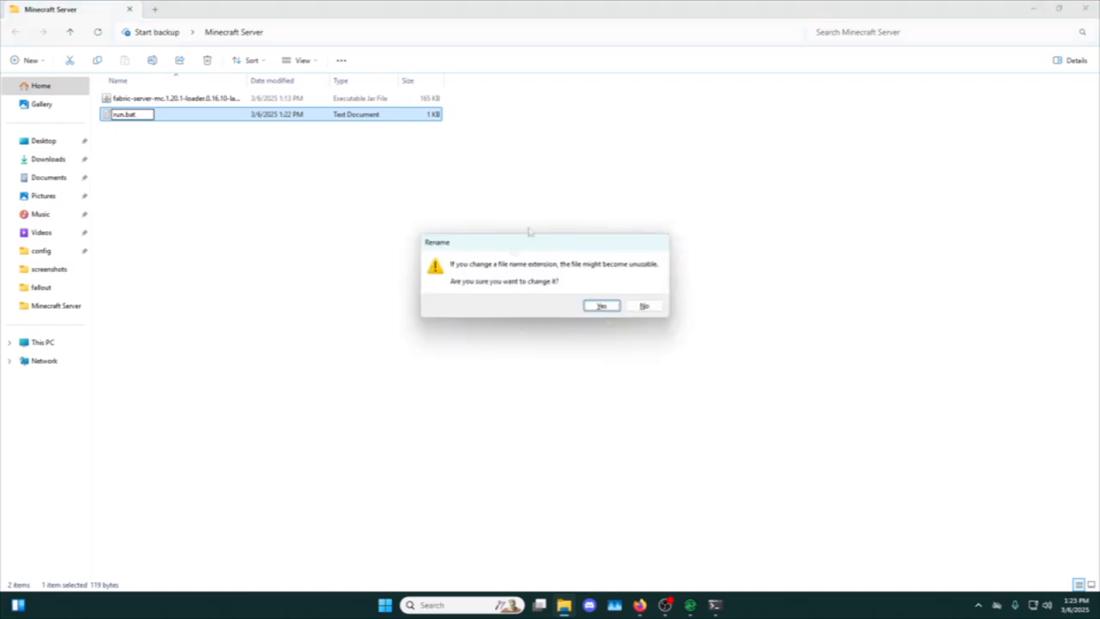
{"action": "left_click", "coordinate": [601, 306]}
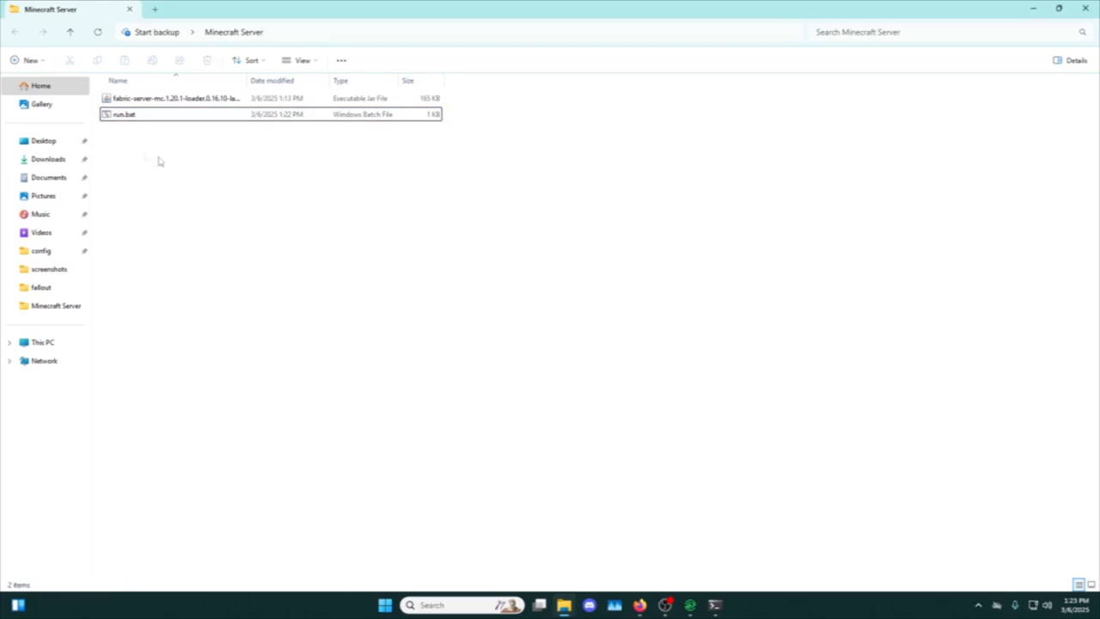
Run run.bat to download the Minecraft server and generate its files in the Minecraft Server folder.
{"action": "left_click", "coordinate": [135, 121]}
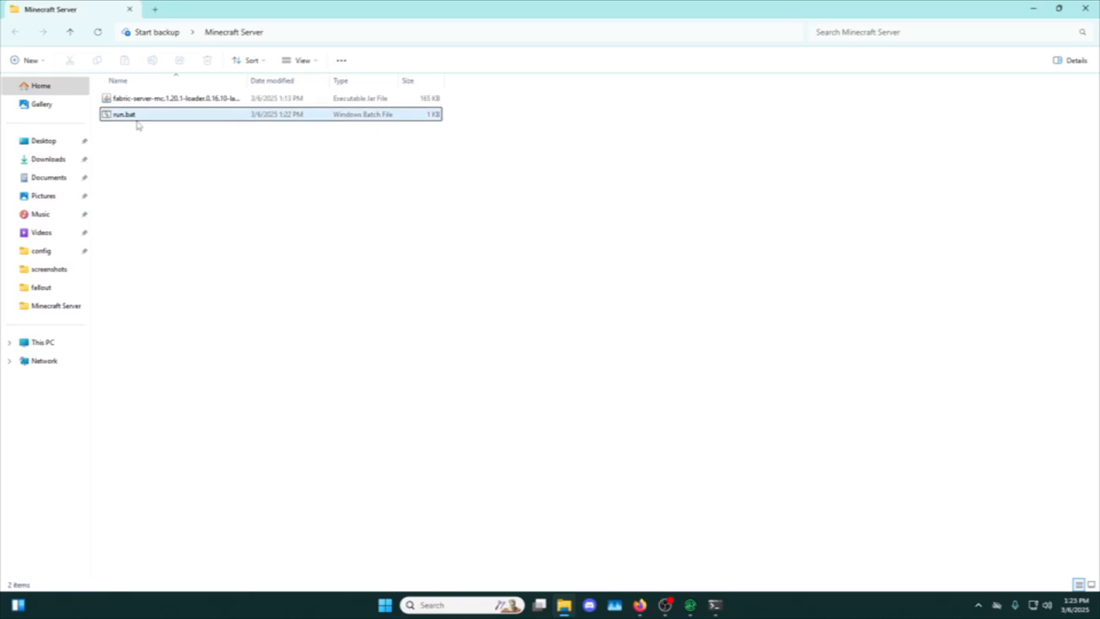
{"action": "double_click", "coordinate": [137, 118]}
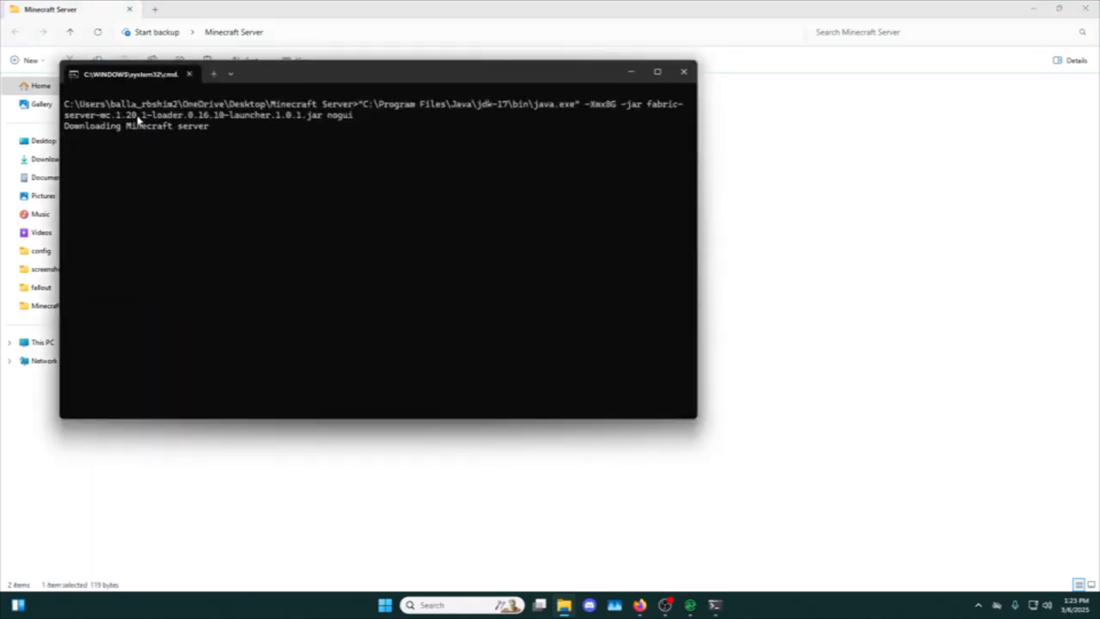
{"action": "left_click_drag", "start_coordinate": [263, 78], "coordinate": [576, 92]}
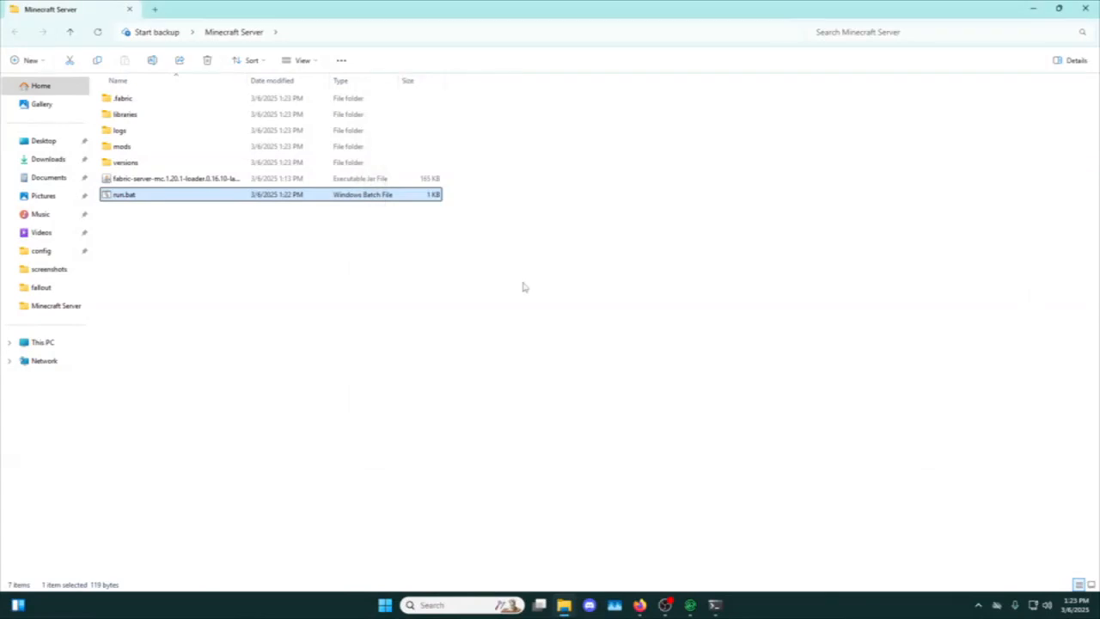
{"action": "left_click", "coordinate": [464, 232]}
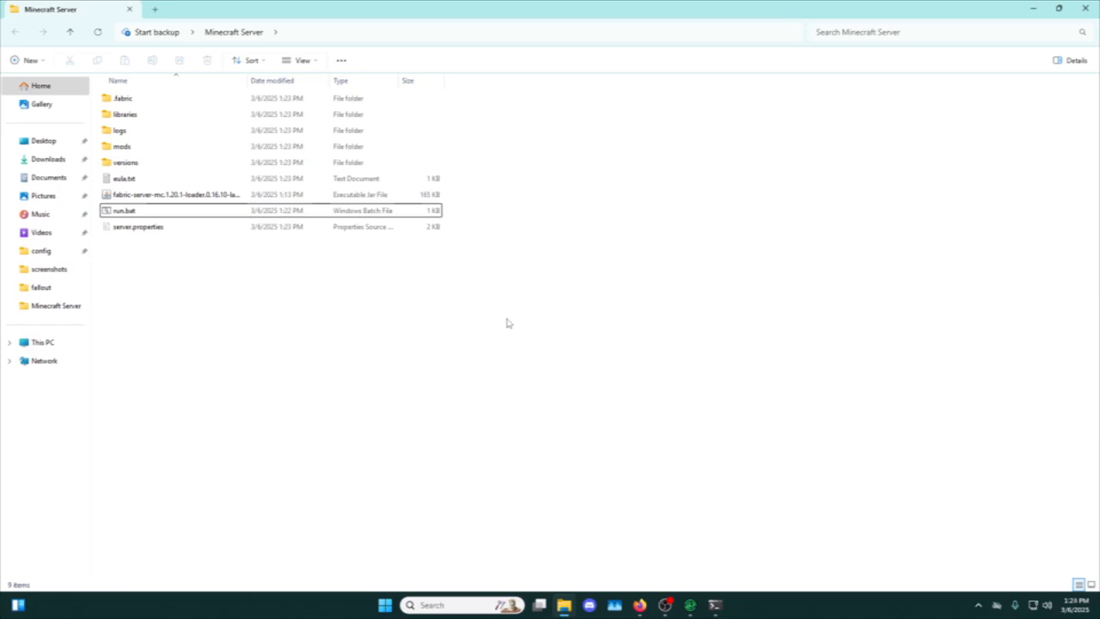
Set eula=true in eula.txt, save it, and close Notepad along with the leftover run.txt tab.
{"action": "double_click", "coordinate": [168, 184]}
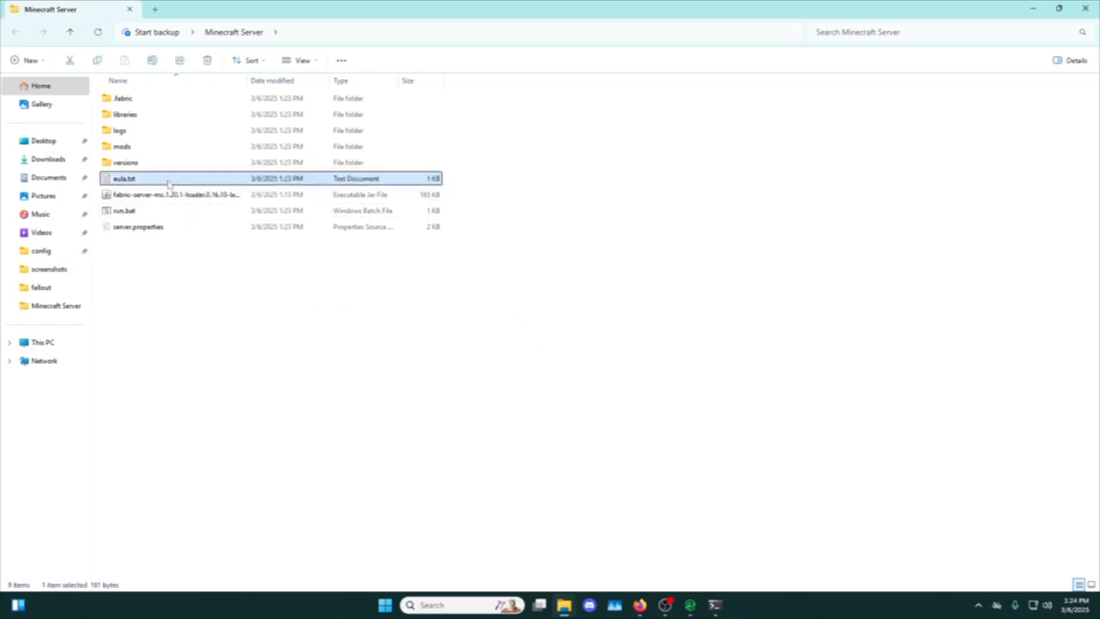
{"action": "left_click_drag", "start_coordinate": [195, 221], "coordinate": [171, 225]}
{"action": "key", "text": "BackSpace"}
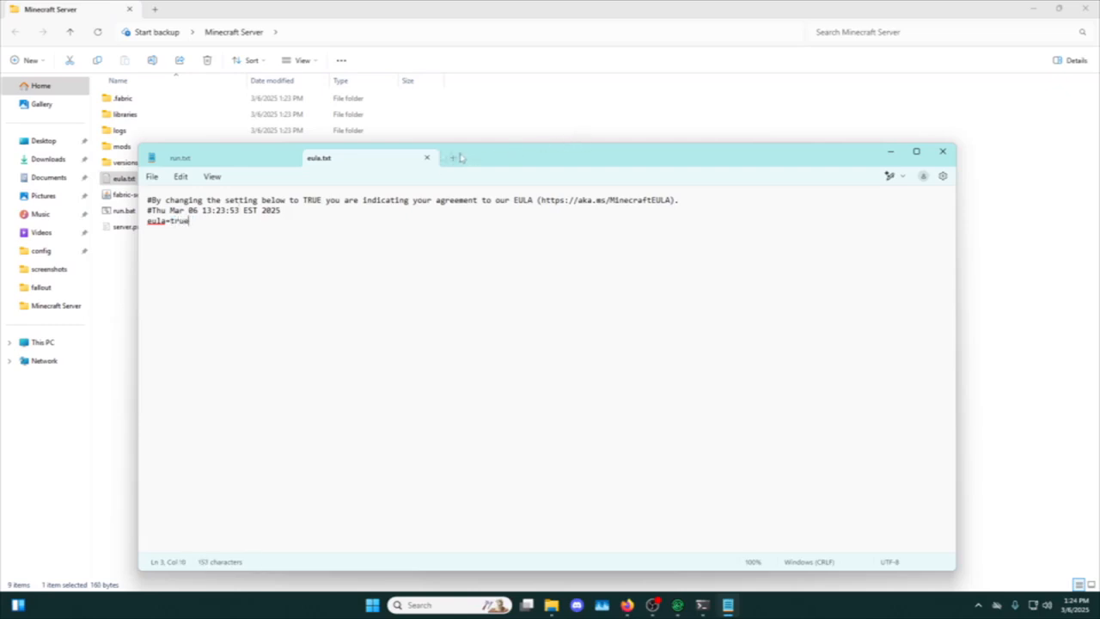
{"action": "left_click", "coordinate": [427, 158]}
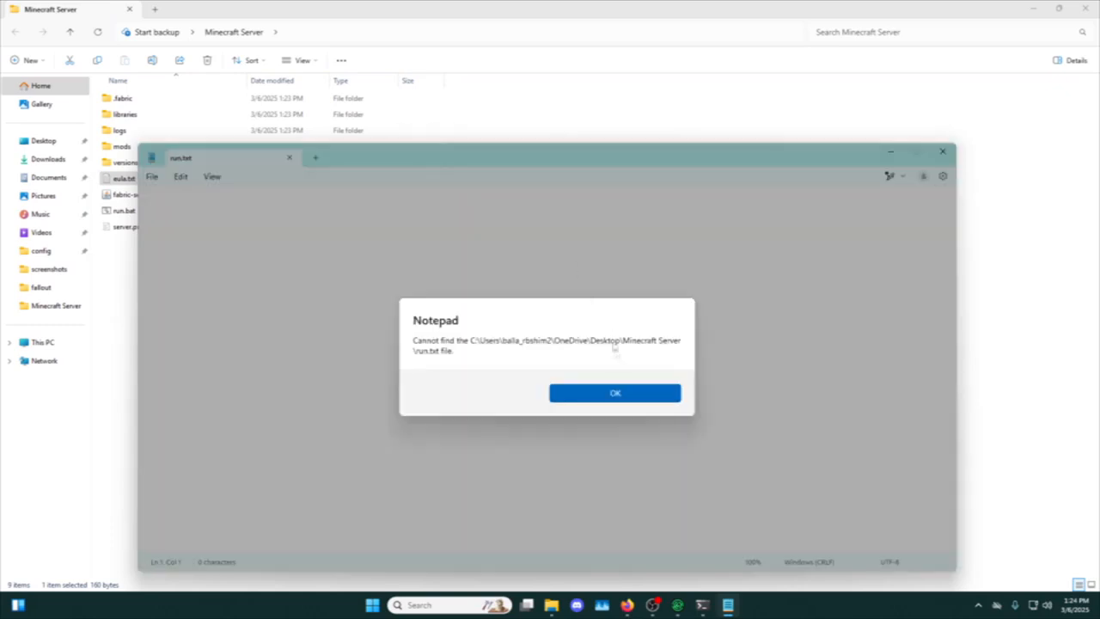
{"action": "left_click", "coordinate": [616, 393]}
{"action": "left_click", "coordinate": [942, 151]}
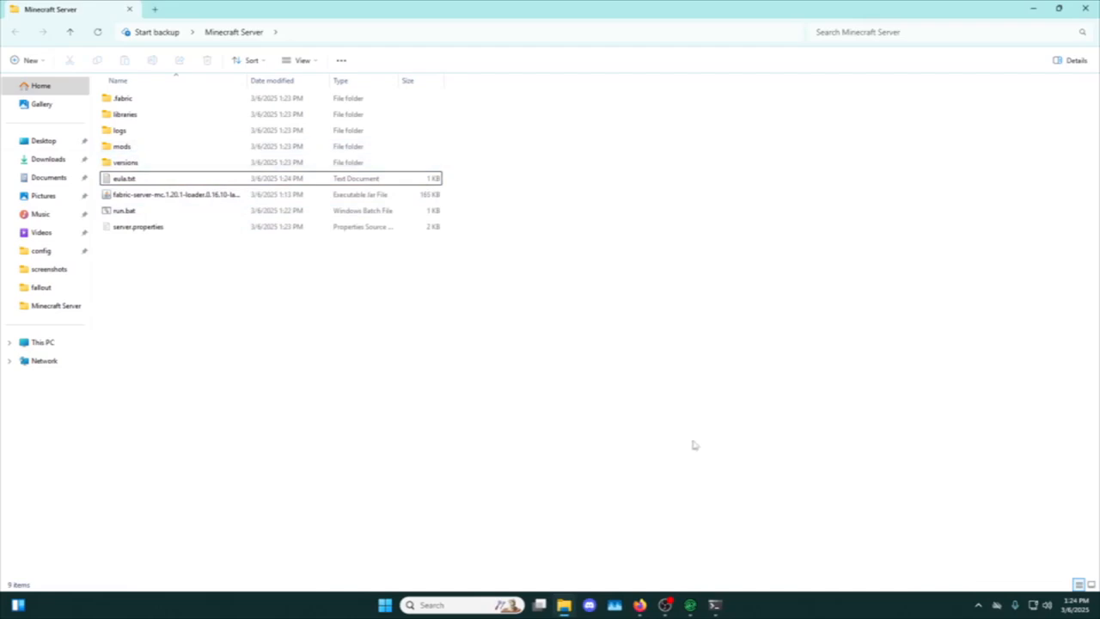
Switch to the Modrinth App and open the mods folder of the Modpack instance in File Explorer.
{"action": "left_click", "coordinate": [697, 608]}
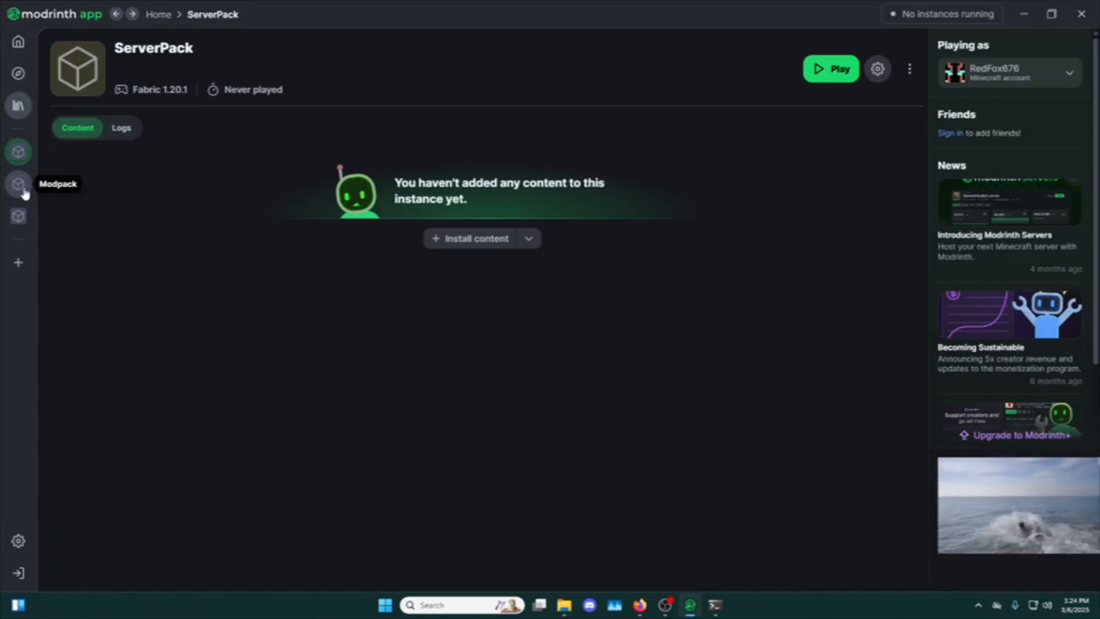
{"action": "left_click", "coordinate": [19, 43]}
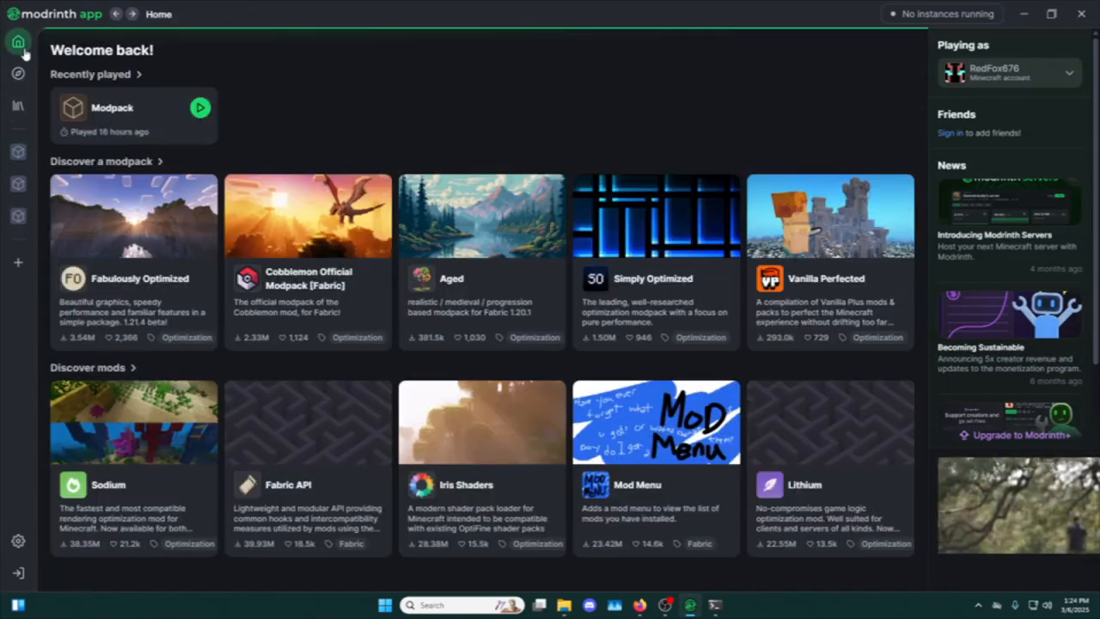
{"action": "left_click", "coordinate": [112, 109]}
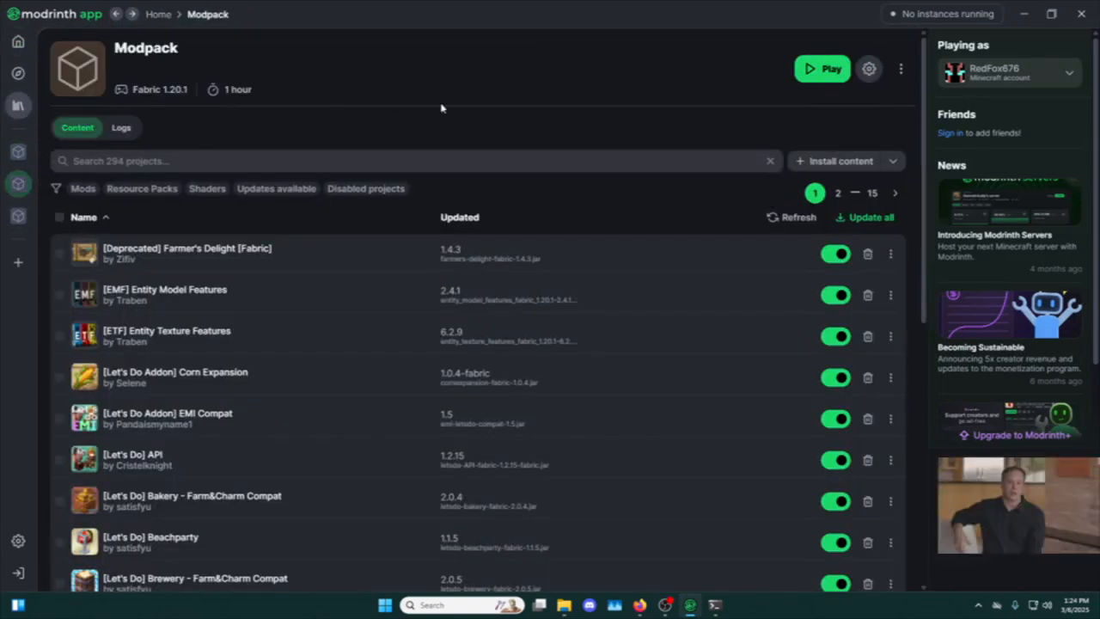
{"action": "left_click", "coordinate": [900, 69]}
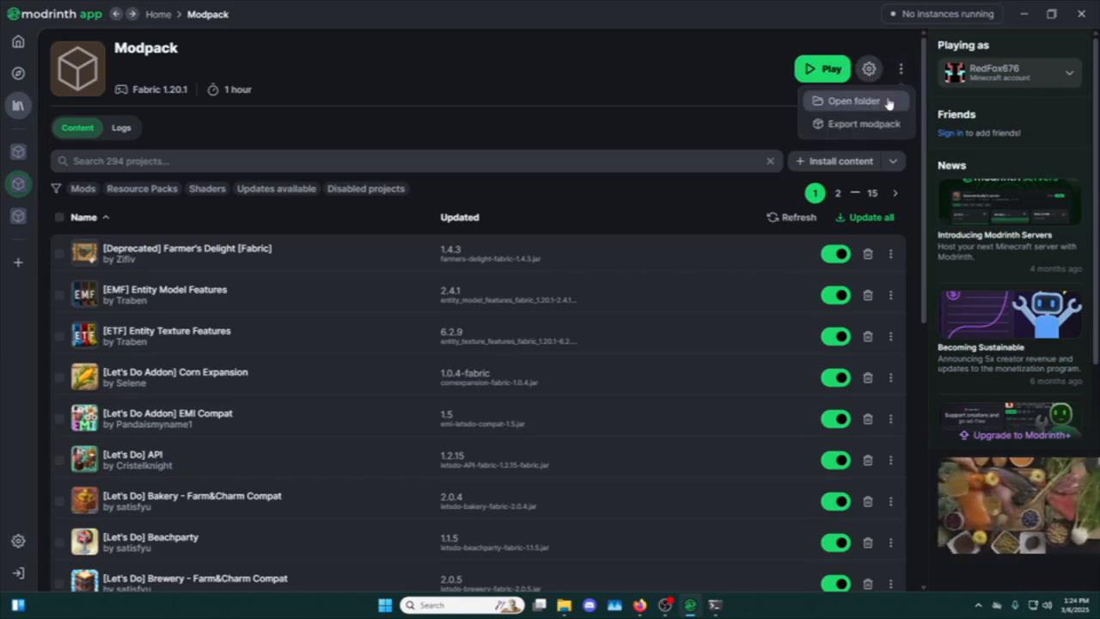
{"action": "left_click", "coordinate": [884, 104]}
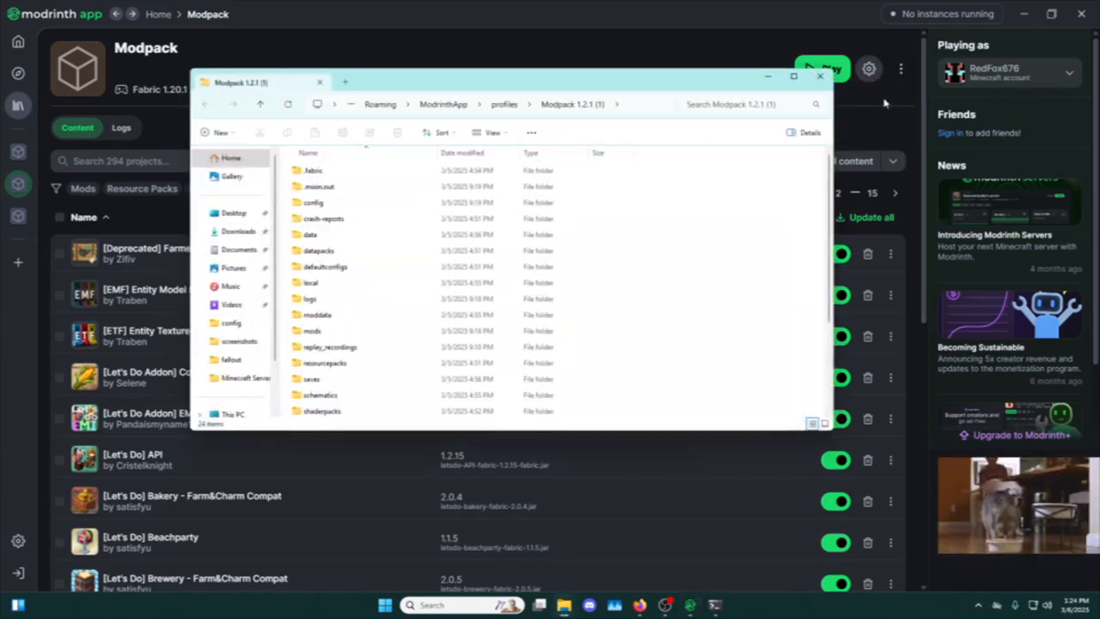
{"action": "double_click", "coordinate": [378, 331]}
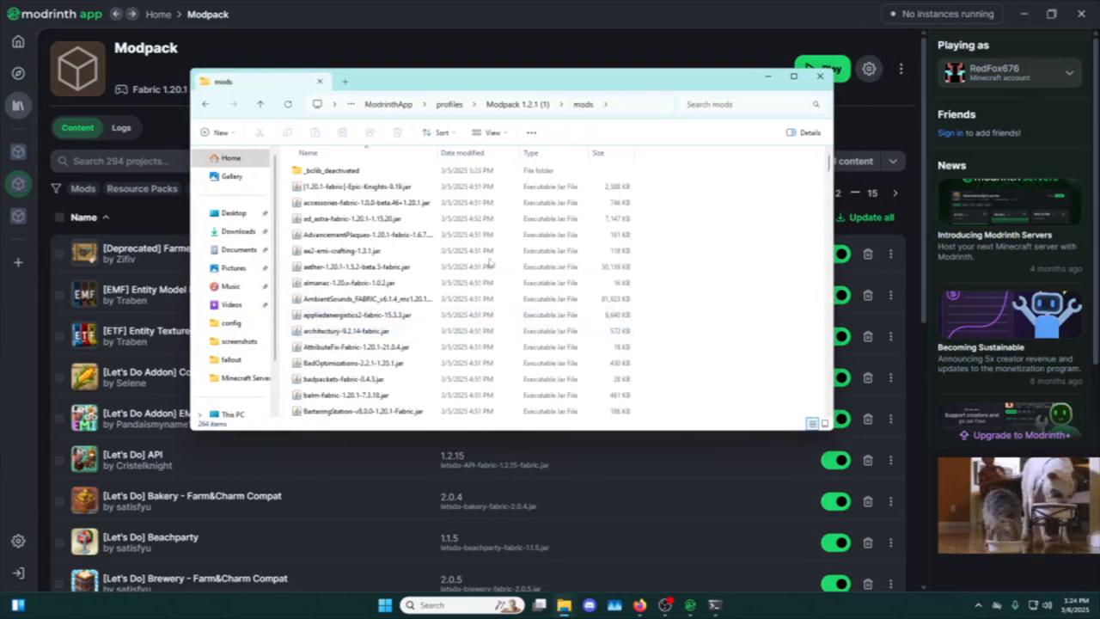
Copy everything in the Modpack instance's mods folder into the mods folder inside Minecraft Server.
{"action": "key", "text": "ctrl+a"}
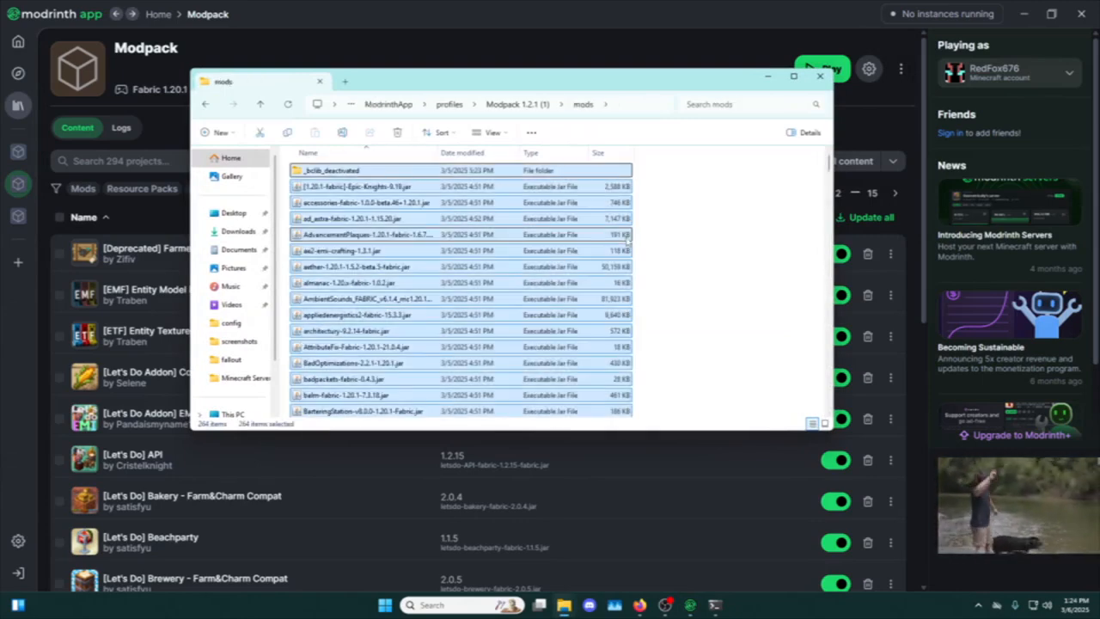
{"action": "left_click", "coordinate": [653, 218]}
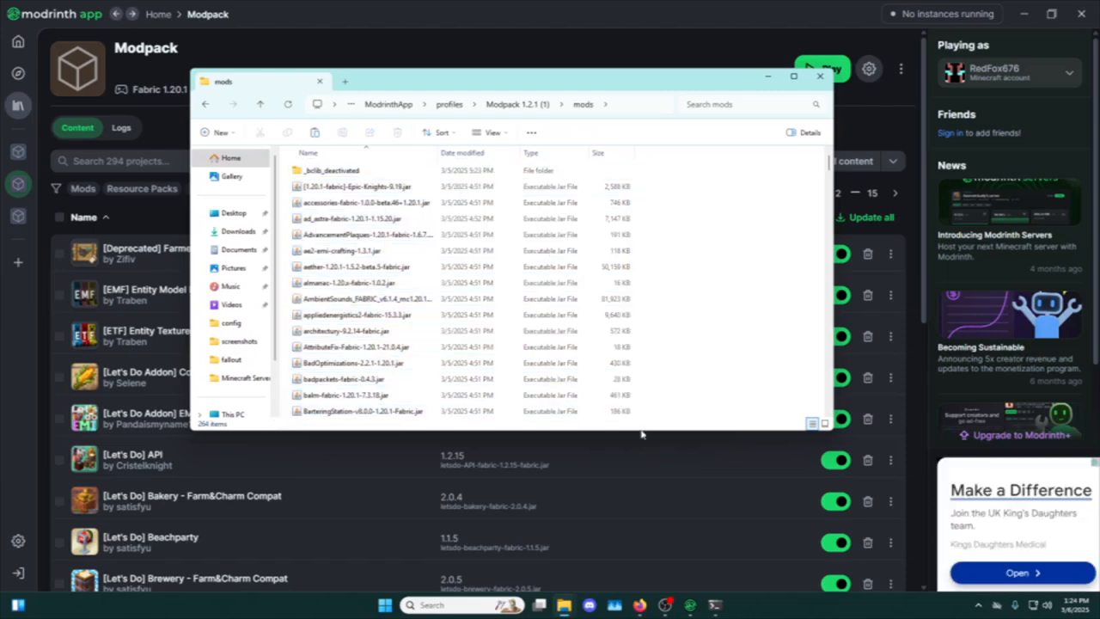
{"action": "mouse_move", "coordinate": [639, 614]}
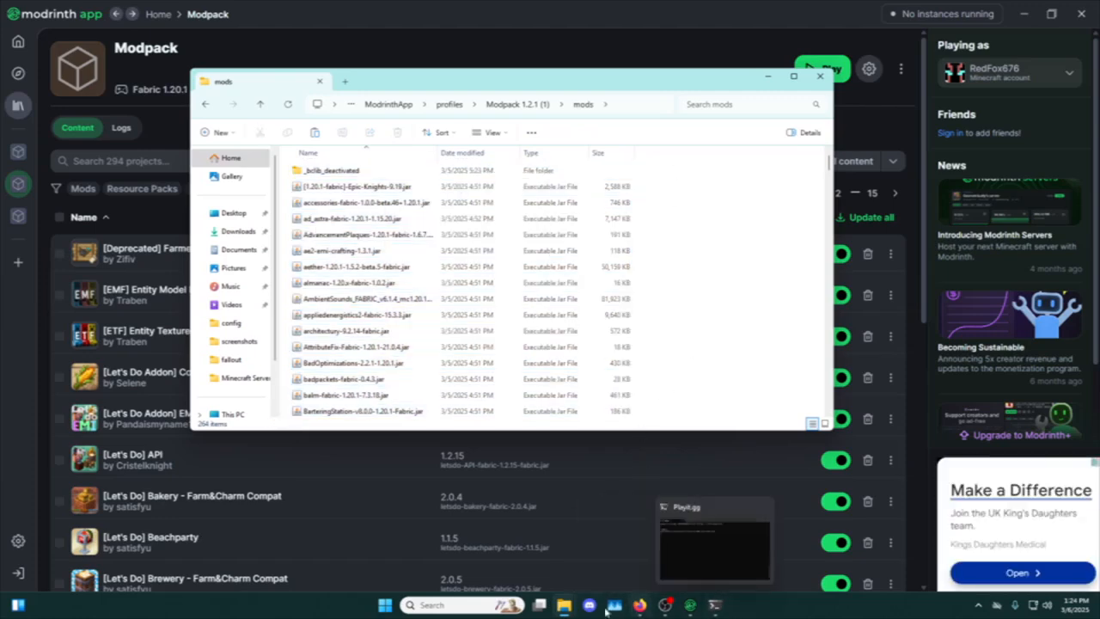
{"action": "mouse_move", "coordinate": [564, 605]}
{"action": "left_click", "coordinate": [530, 567]}
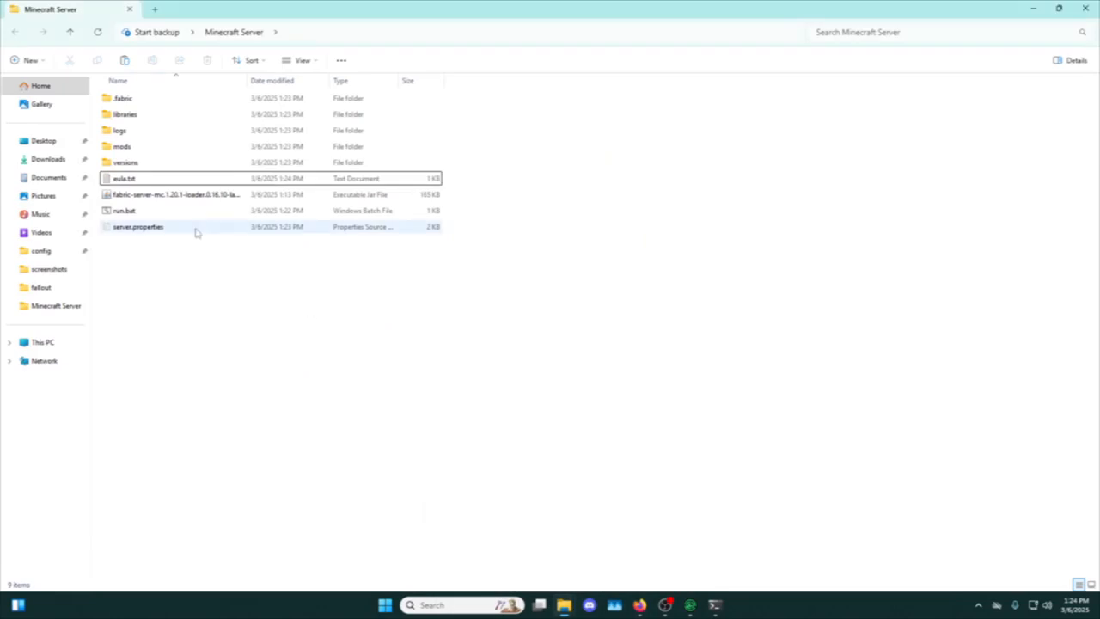
{"action": "double_click", "coordinate": [168, 148]}
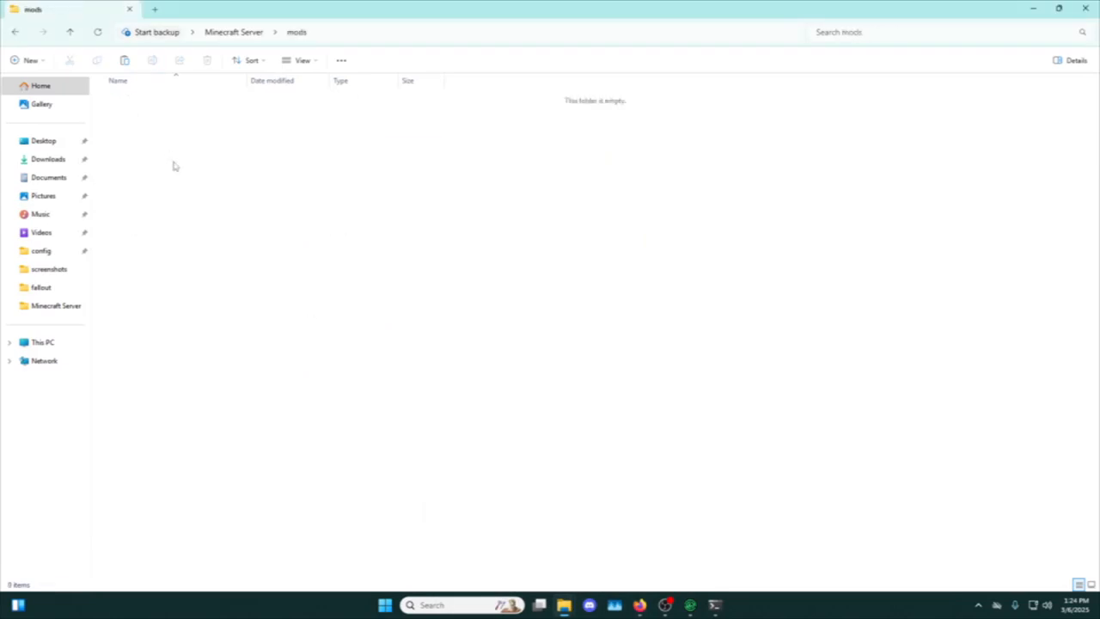
{"action": "key", "text": "ctrl+v"}
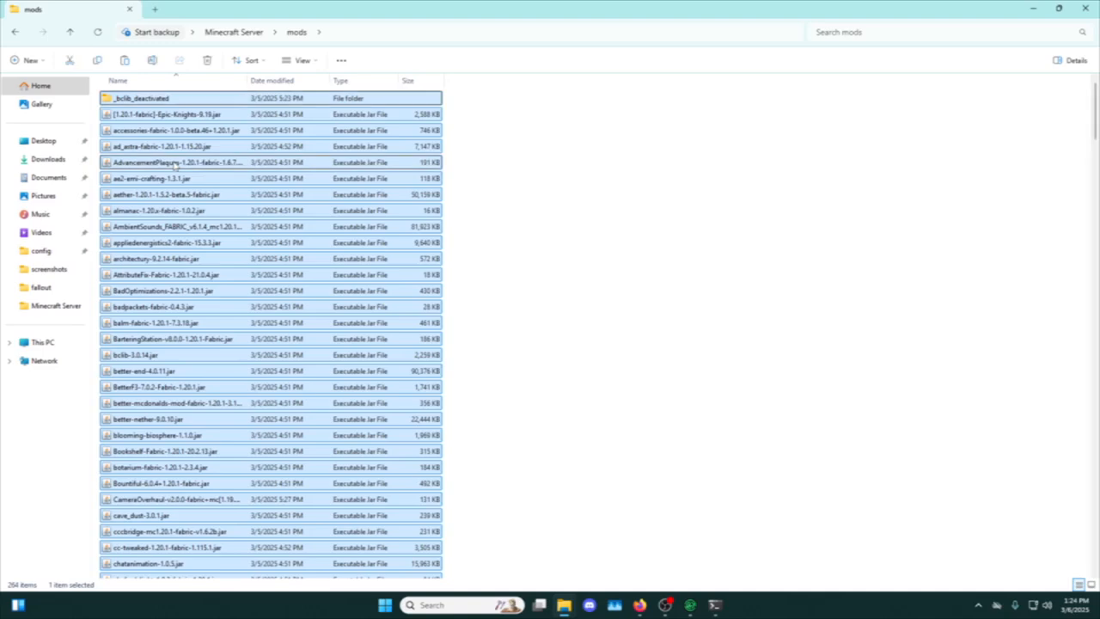
Look through the copied mods and return to the Minecraft Server folder.
{"action": "left_click", "coordinate": [481, 177]}
{"action": "scroll", "coordinate": [196, 297], "scroll_direction": "down", "scroll_amount": 5}
{"action": "scroll", "coordinate": [196, 297], "scroll_direction": "down", "scroll_amount": 15}
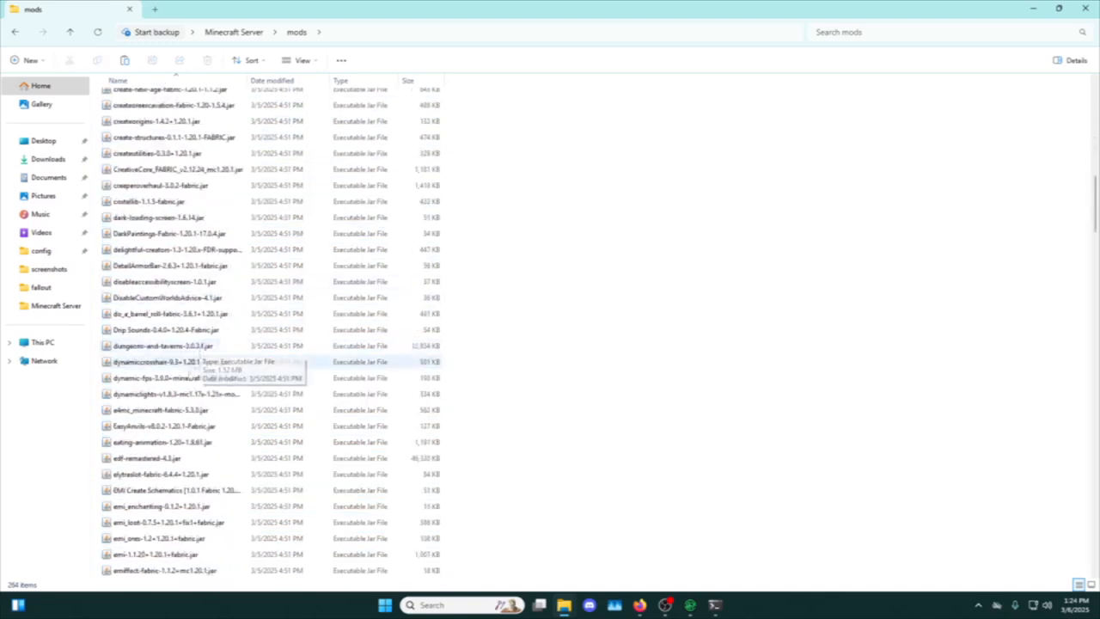
{"action": "scroll", "coordinate": [666, 374], "scroll_direction": "up", "scroll_amount": 20}
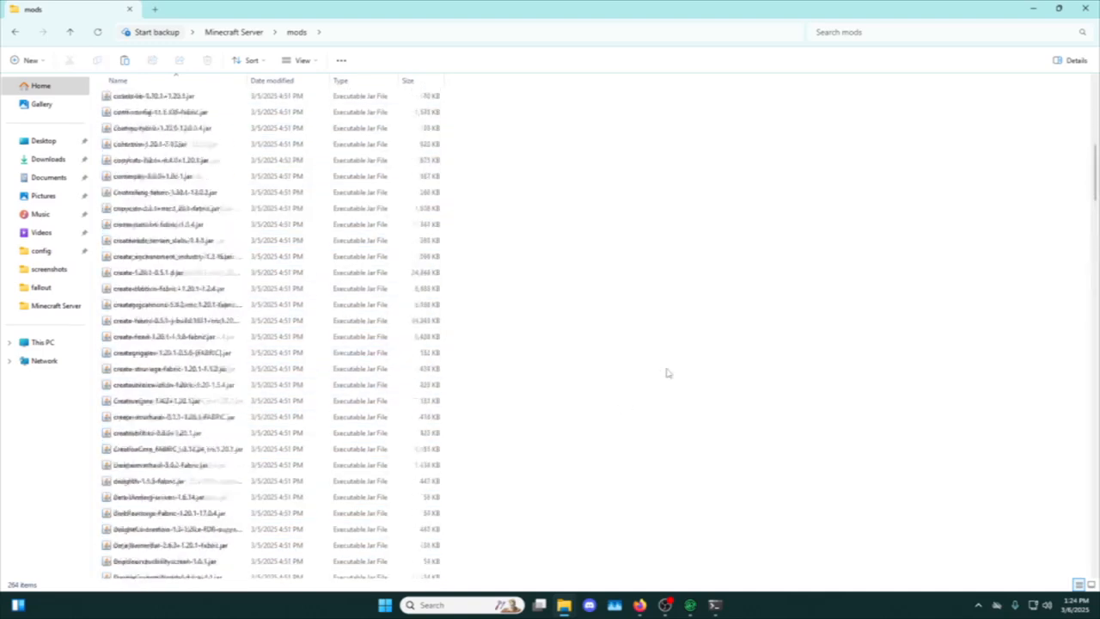
{"action": "left_click", "coordinate": [16, 32]}
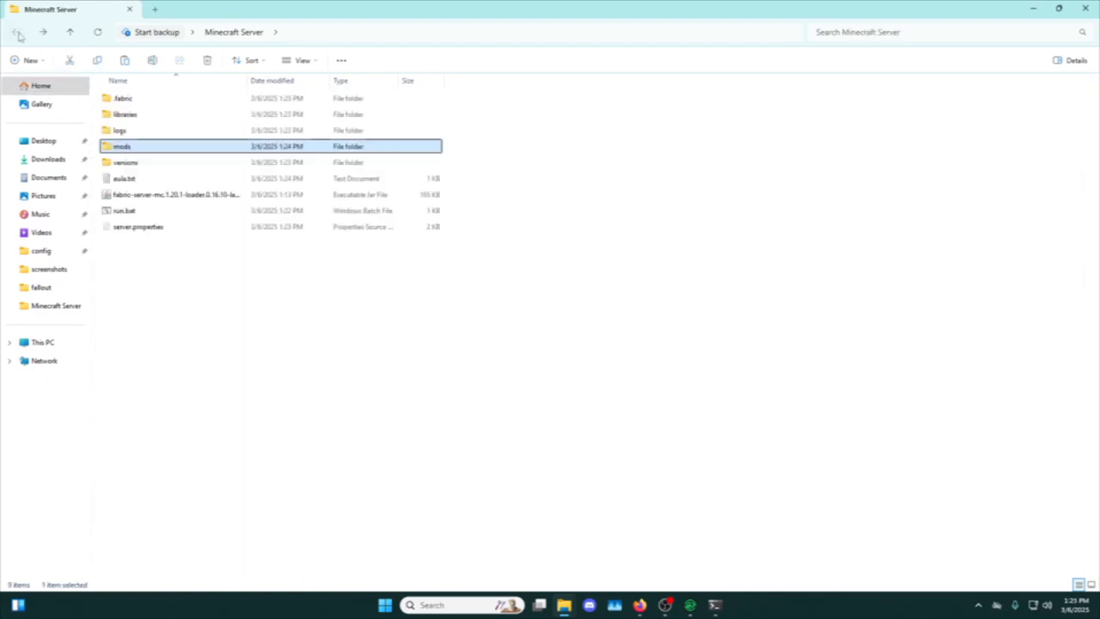
{"action": "left_click", "coordinate": [266, 266]}
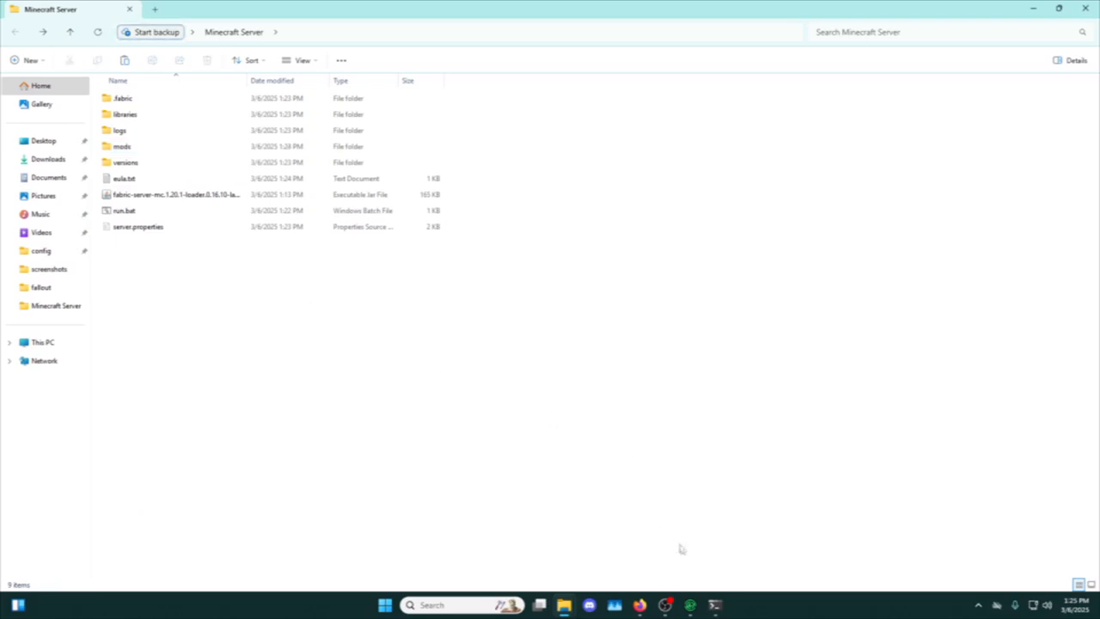
Copy the tunnel address boys-while.gl.joinmc.link from the running playit.gg agent window.
{"action": "left_click", "coordinate": [715, 604]}
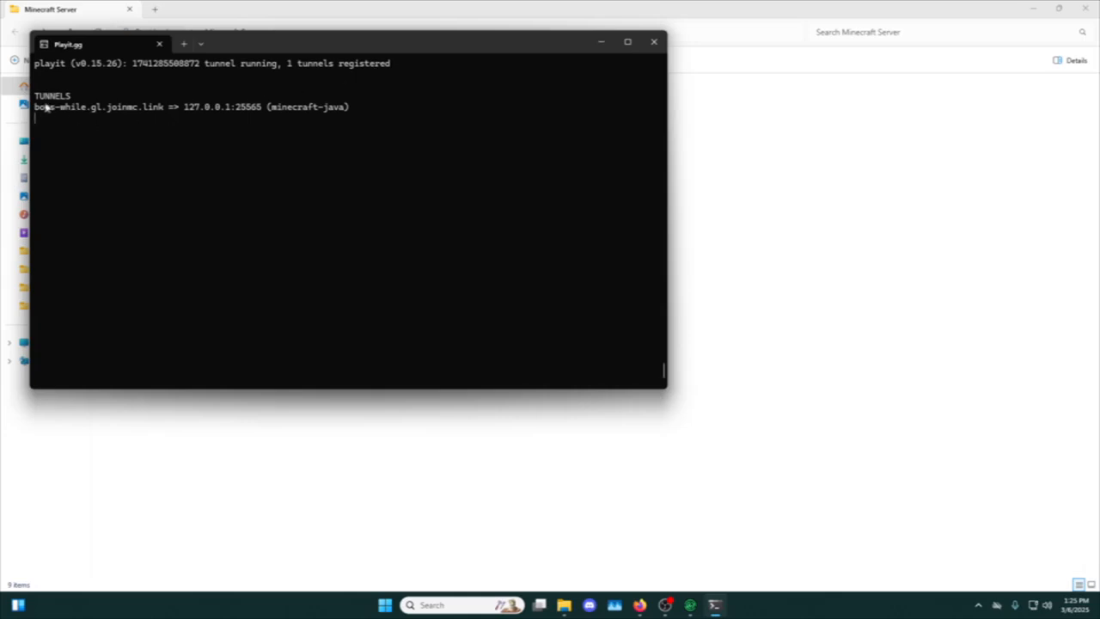
{"action": "left_click_drag", "start_coordinate": [34, 107], "coordinate": [159, 111]}
{"action": "key", "text": "ctrl+c"}
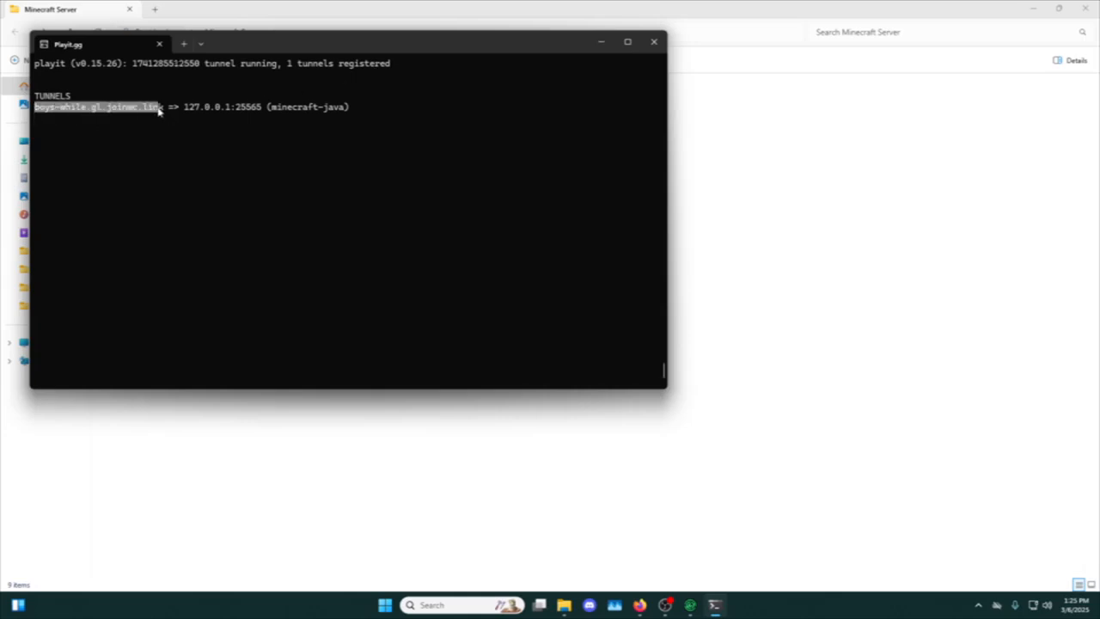
{"action": "right_click", "coordinate": [159, 111]}
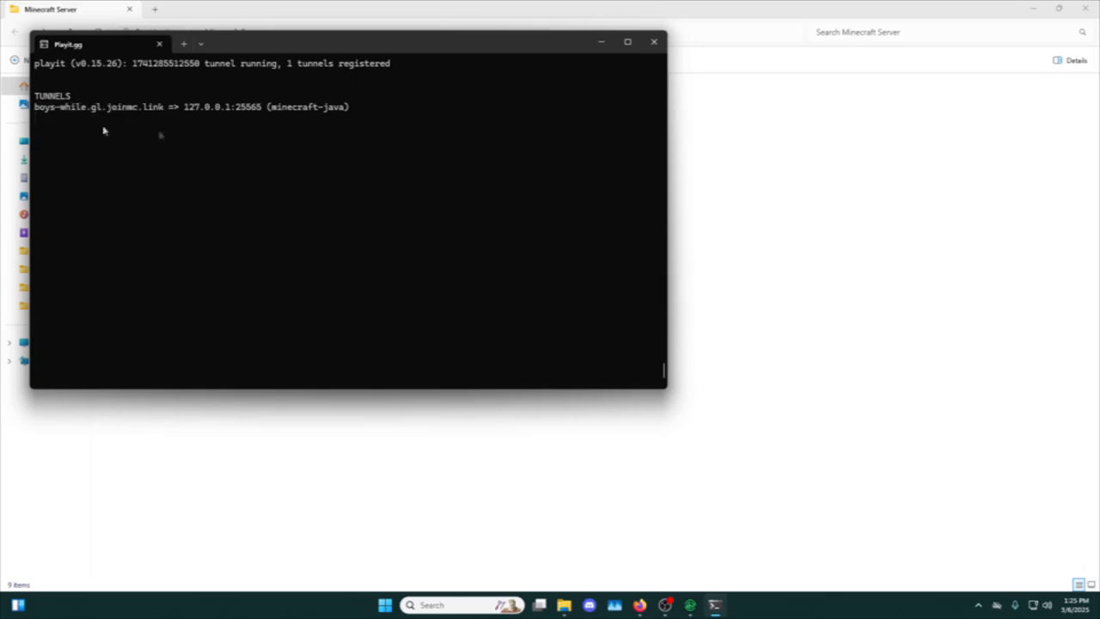
{"action": "left_click", "coordinate": [715, 605]}
Check the tunnel's public address on the playit.gg tunnel page in the browser and minimize the browser.
{"action": "left_click", "coordinate": [640, 605]}
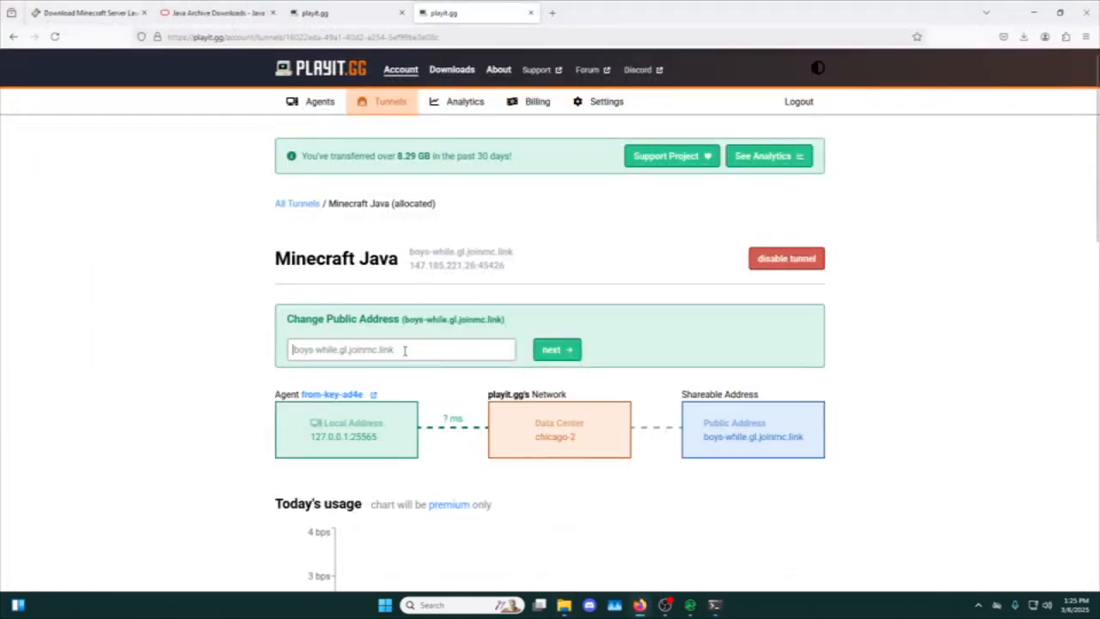
{"action": "left_click_drag", "start_coordinate": [404, 319], "coordinate": [487, 320]}
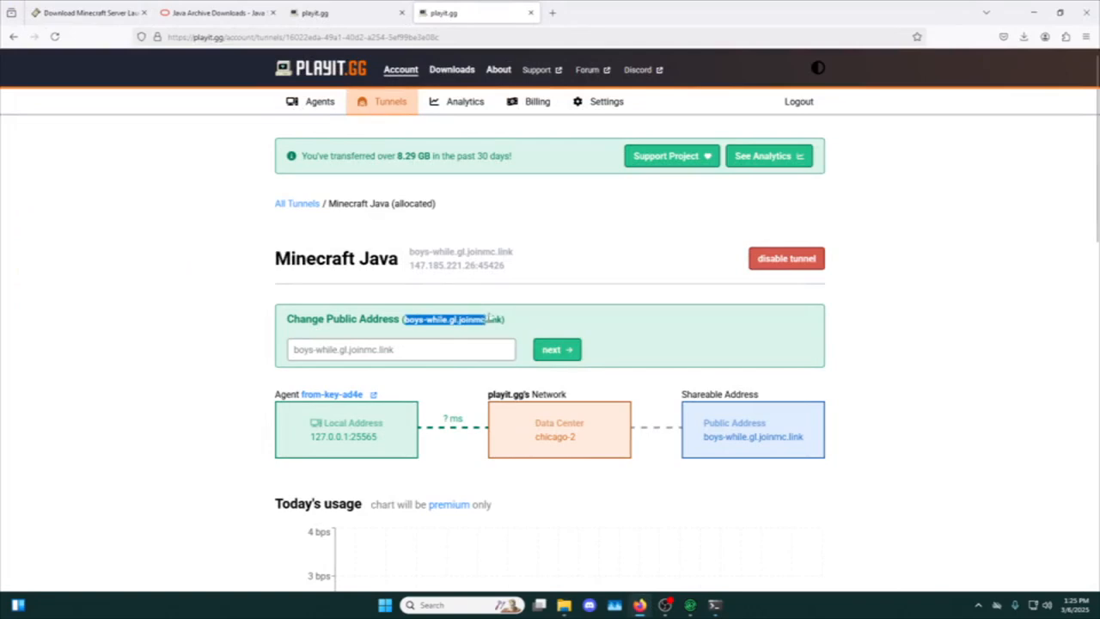
{"action": "left_click", "coordinate": [567, 274]}
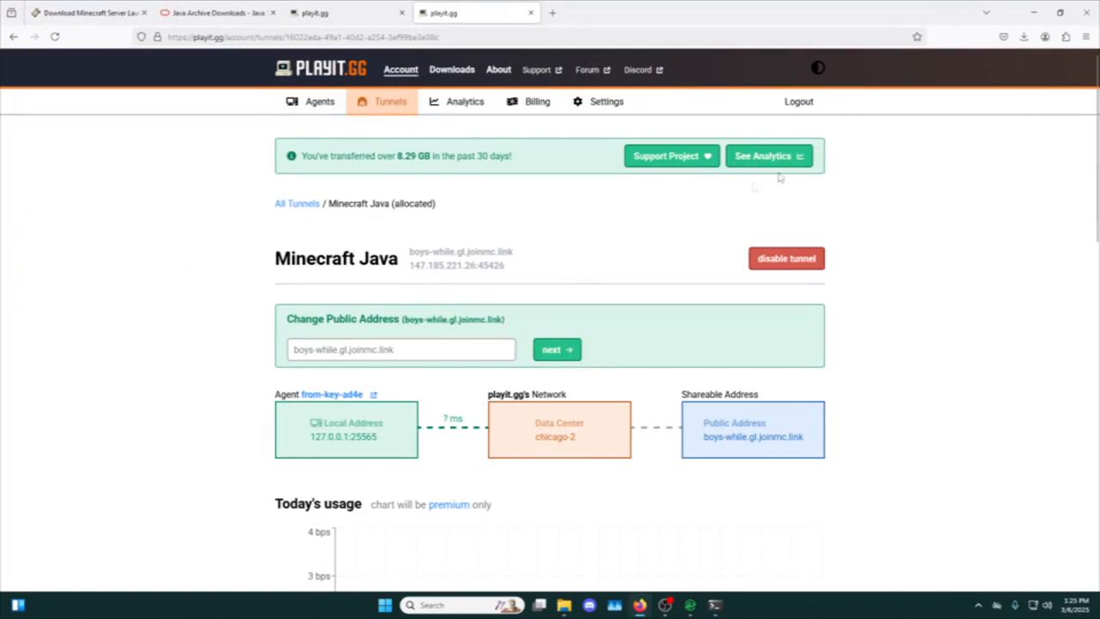
{"action": "left_click", "coordinate": [1034, 12]}
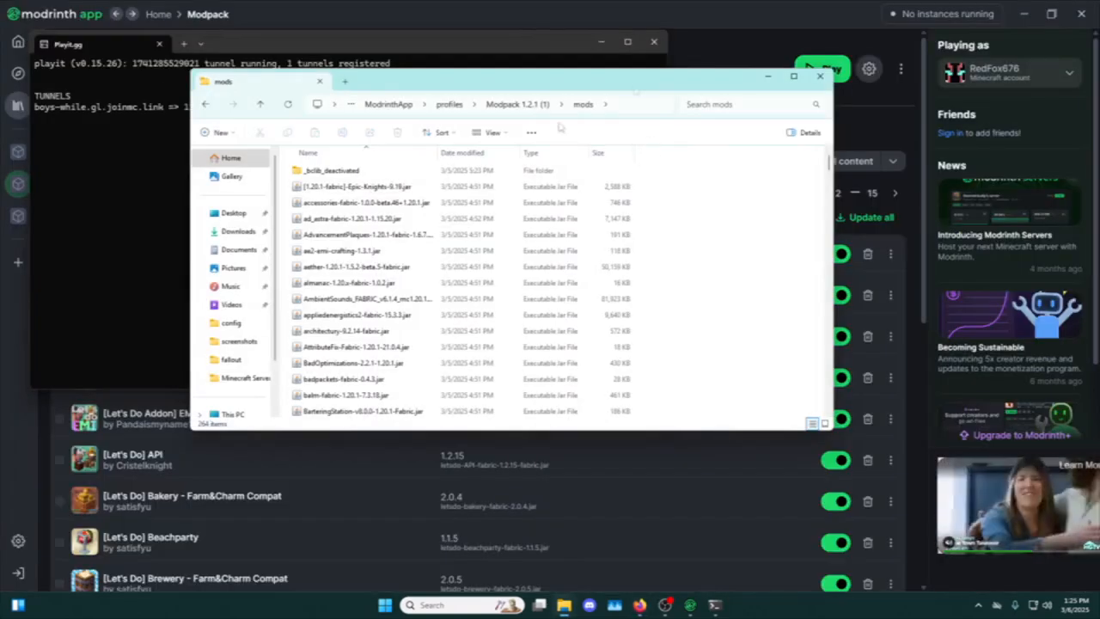
Close the modpack's folder window and start the modded server with run.bat in the Minecraft Server folder.
{"action": "left_click", "coordinate": [205, 104]}
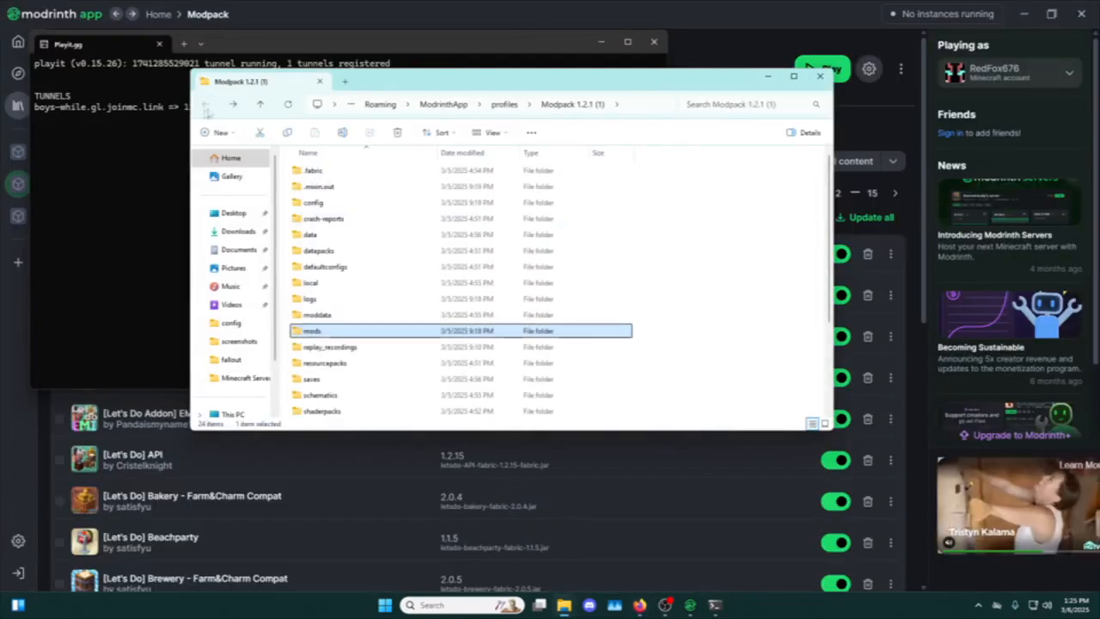
{"action": "left_click", "coordinate": [820, 76]}
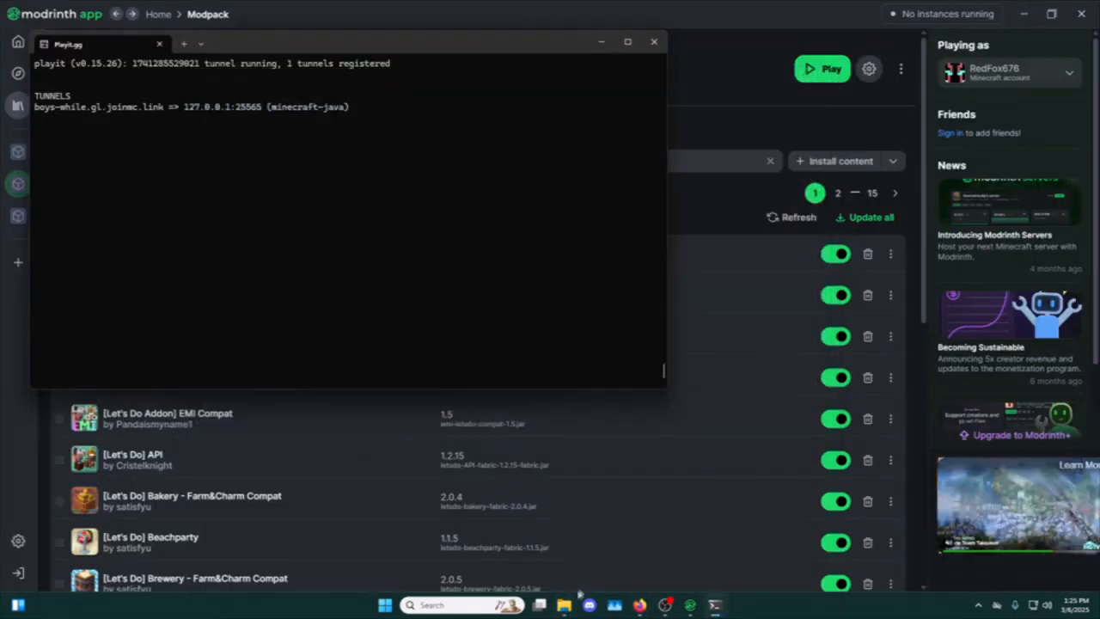
{"action": "left_click", "coordinate": [564, 604]}
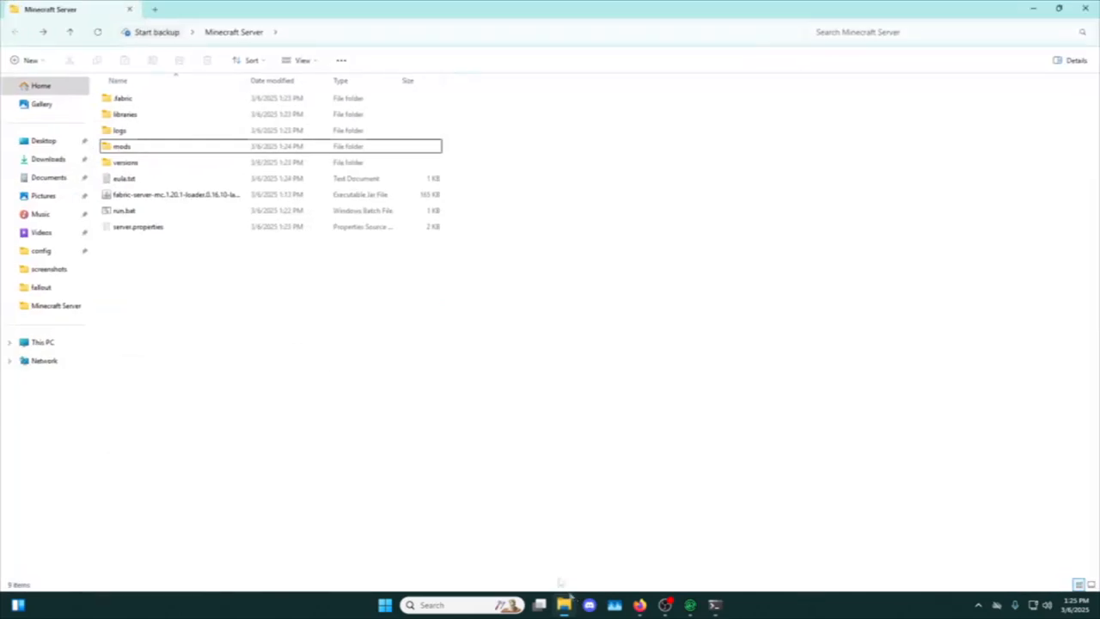
{"action": "double_click", "coordinate": [151, 211]}
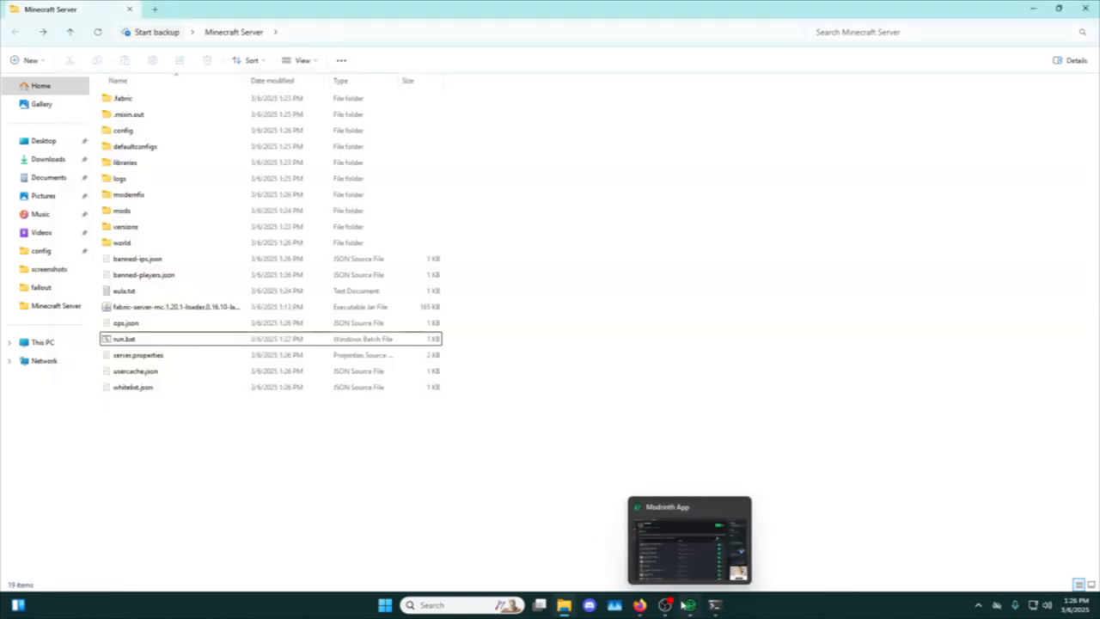
Switch to the Modrinth App, launch the Modpack instance and open Minecraft's multiplayer server list.
{"action": "left_click", "coordinate": [688, 605]}
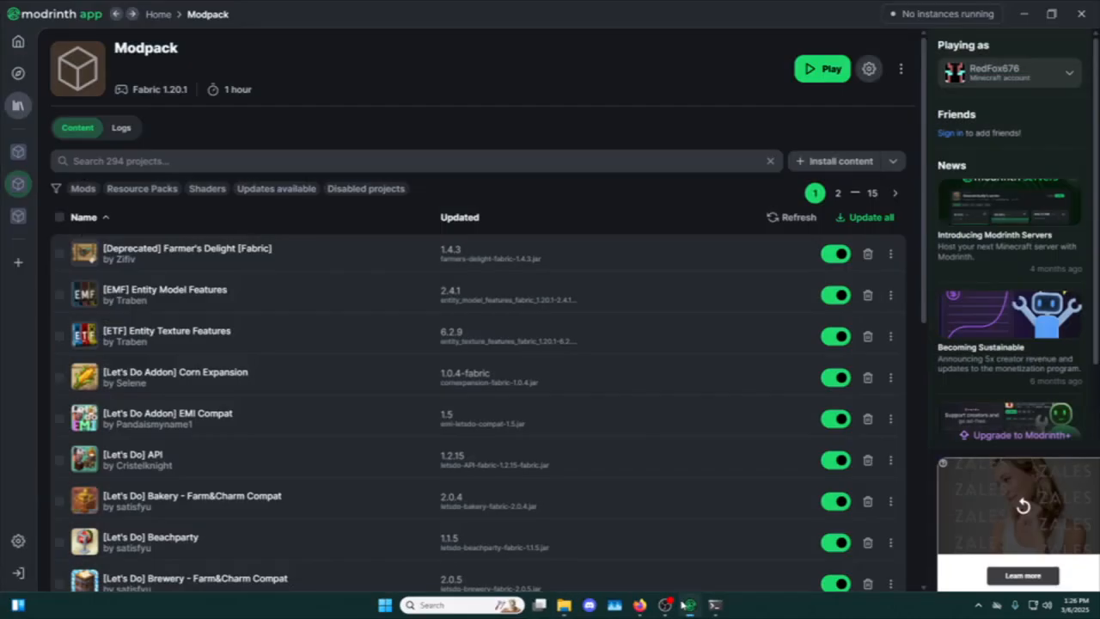
{"action": "left_click", "coordinate": [801, 83]}
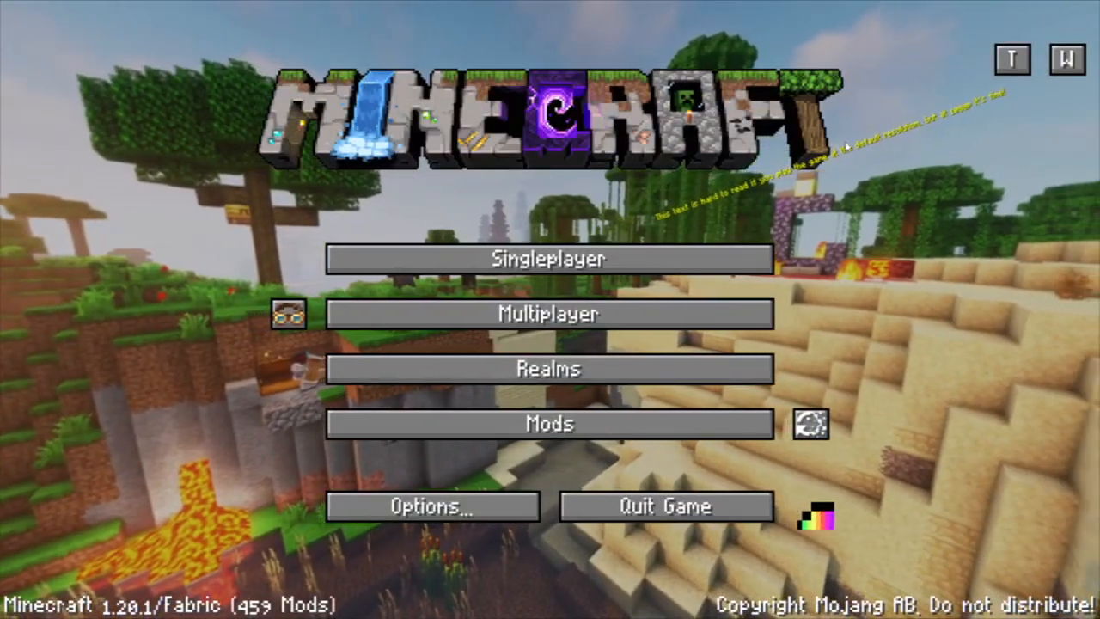
{"action": "left_click", "coordinate": [621, 314]}
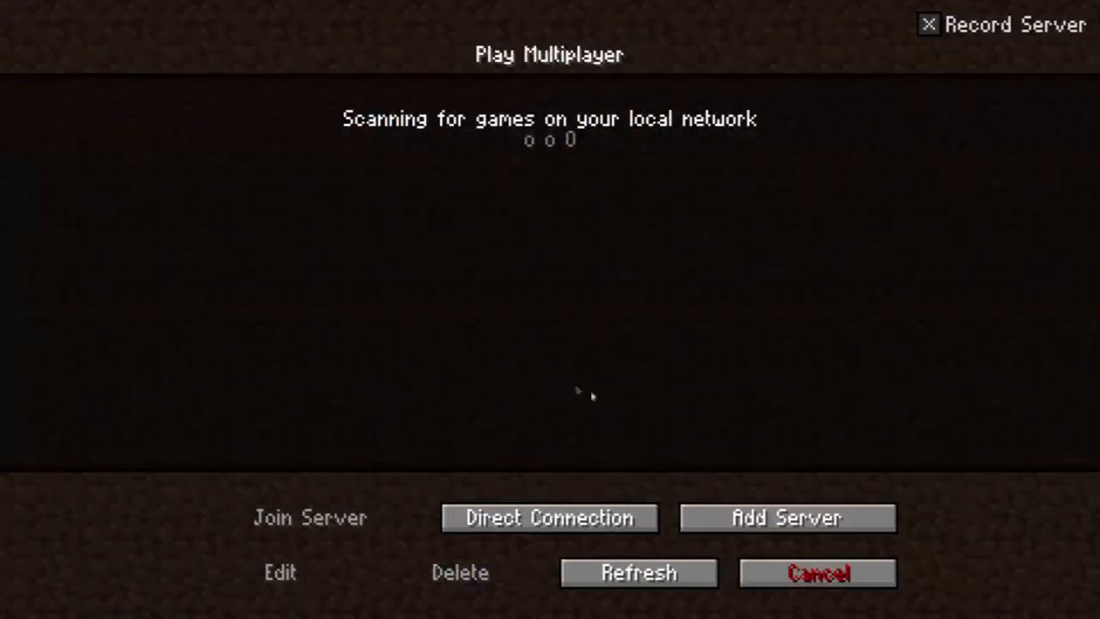
Add a server named Mining Diamonds with the address boys-while.gl.joinmc.link and join it.
{"action": "left_click", "coordinate": [741, 513]}
{"action": "left_click", "coordinate": [574, 269]}
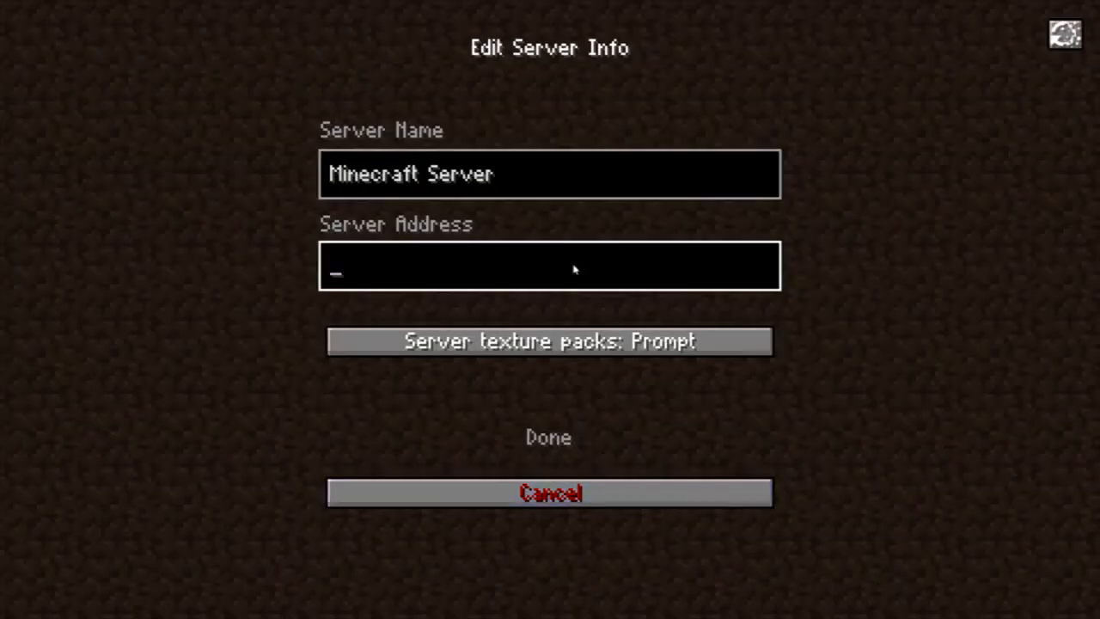
{"action": "key", "text": "ctrl+v"}
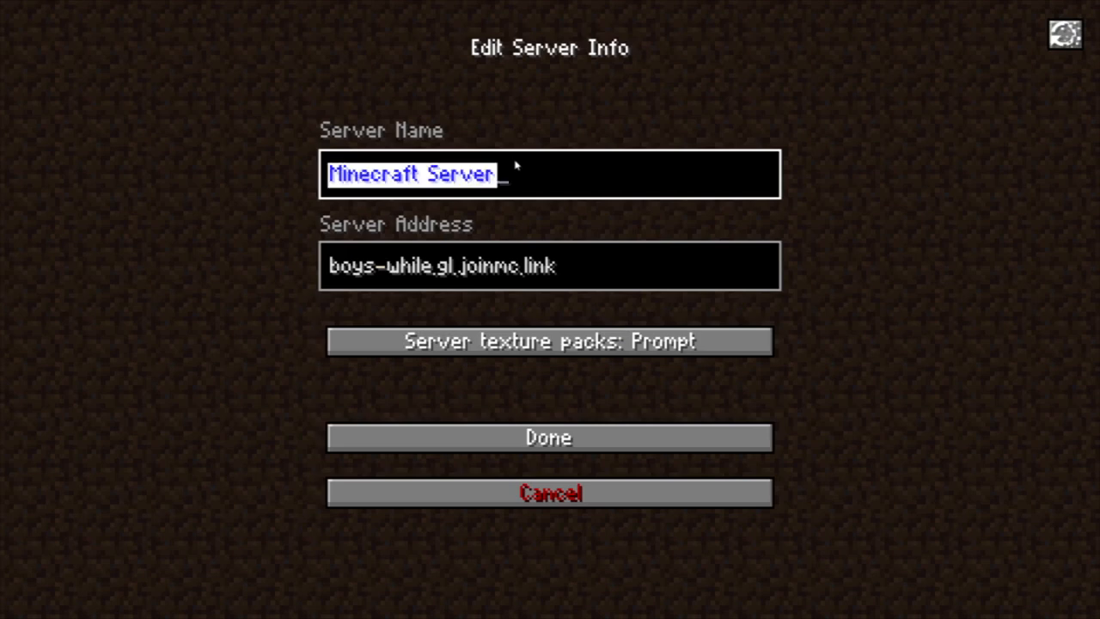
{"action": "key", "text": "BackSpace"}
{"action": "type", "text": "Minec"}
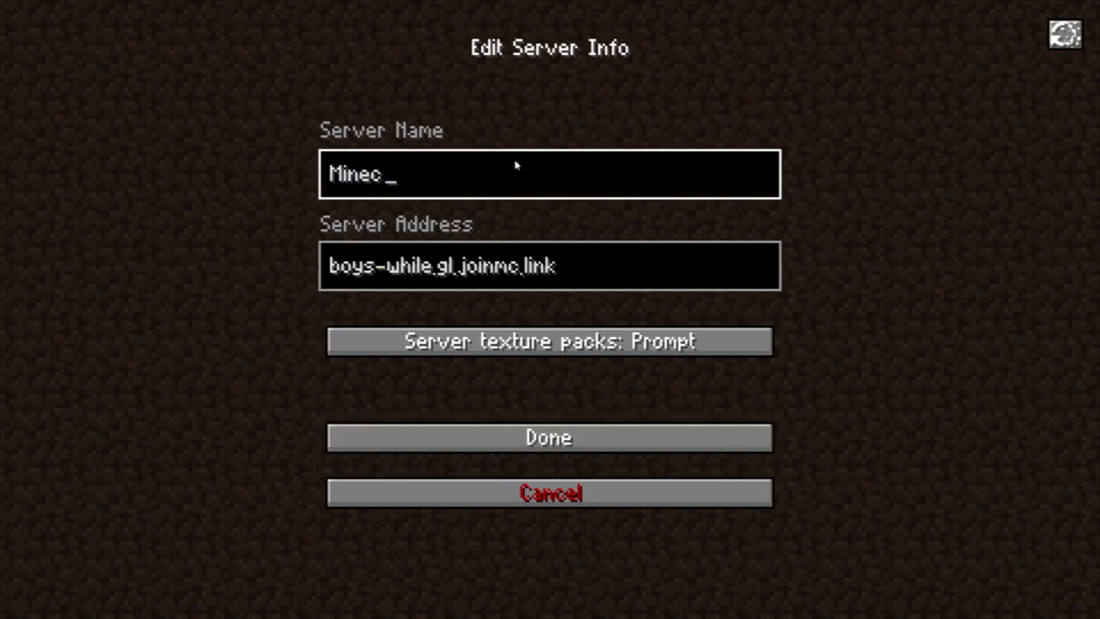
{"action": "key", "text": "BackSpace"}
{"action": "key", "text": "BackSpace"}
{"action": "type", "text": "Min"}
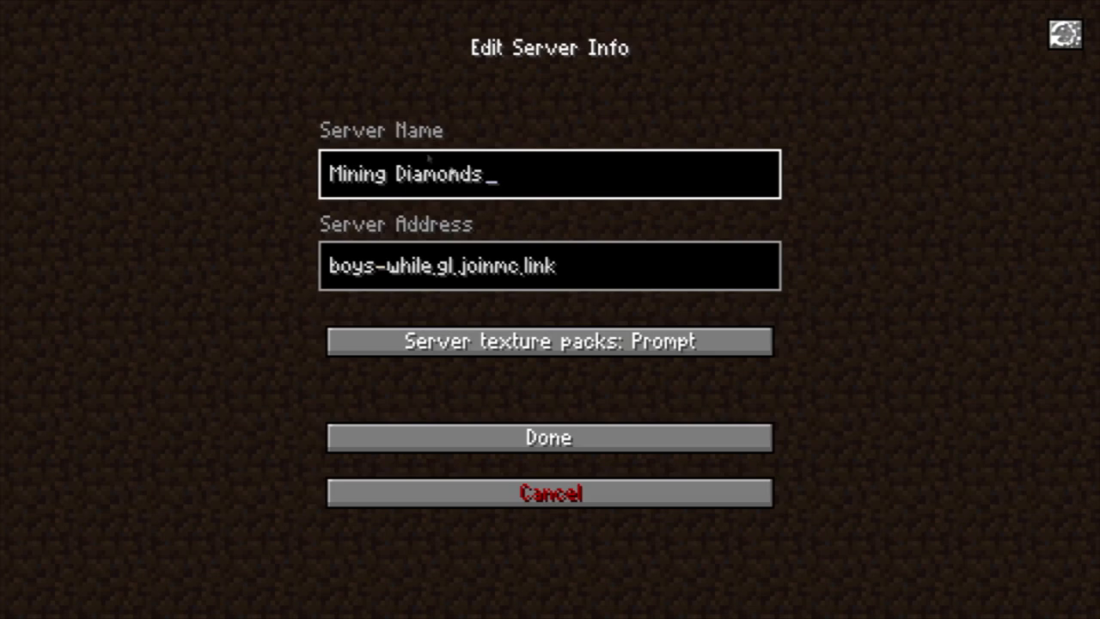
{"action": "left_click", "coordinate": [568, 445]}
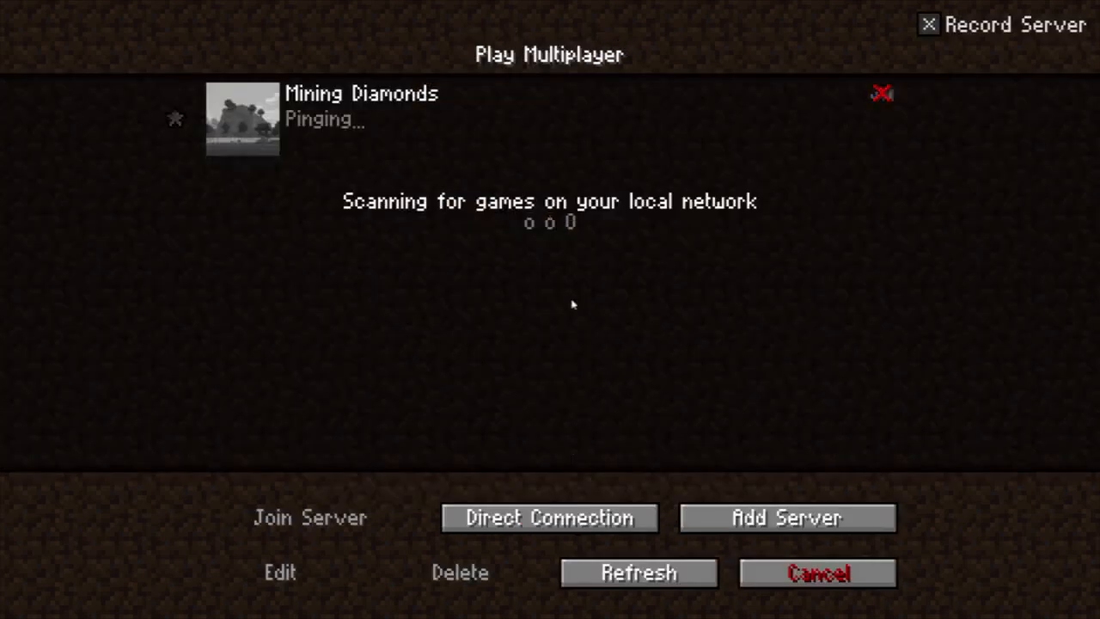
{"action": "double_click", "coordinate": [402, 142]}
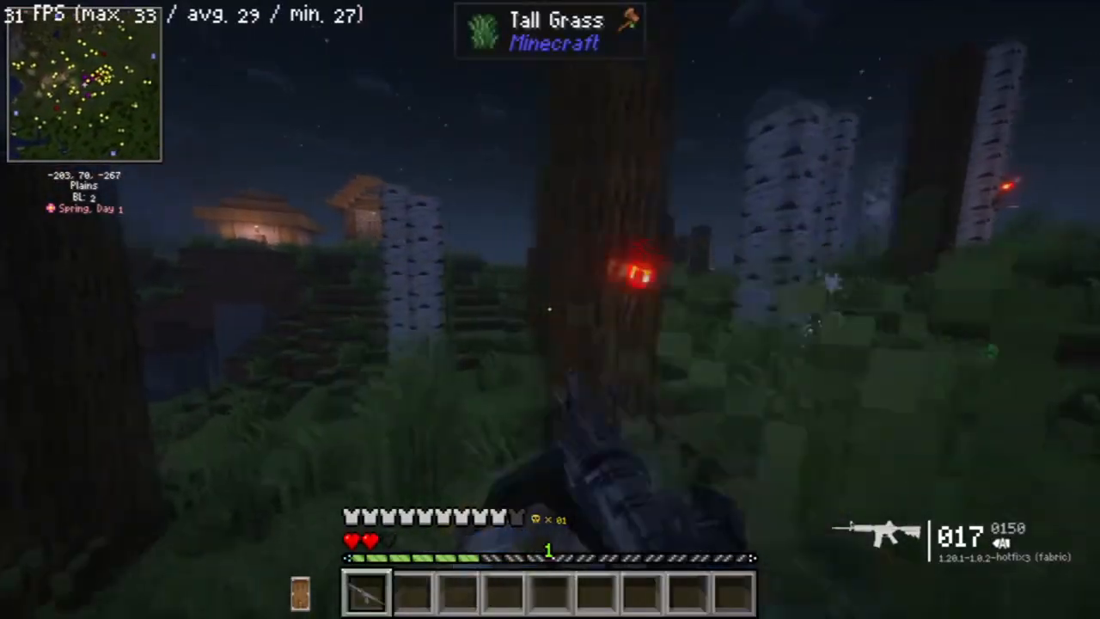
{"action": "key", "text": "w"}
{"action": "right_click", "coordinate": [550, 309]}
{"action": "left_click", "coordinate": [550, 310]}
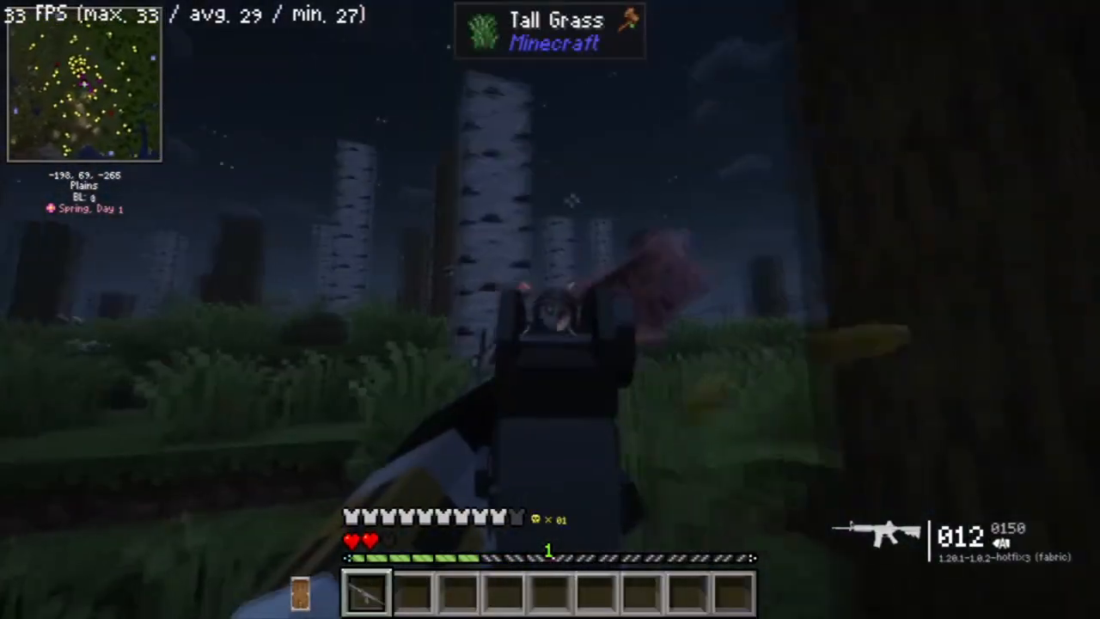
{"action": "left_click", "coordinate": [550, 309]}
{"action": "key", "text": "w"}
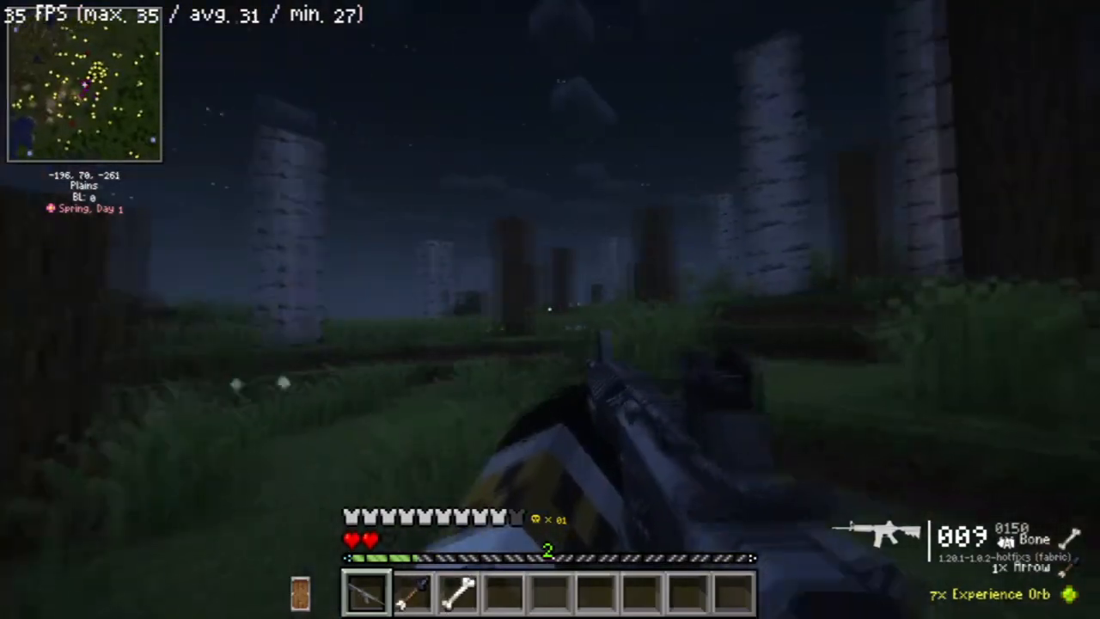
{"action": "right_click", "coordinate": [549, 309]}
{"action": "left_click", "coordinate": [549, 309]}
{"action": "left_click", "coordinate": [550, 310]}
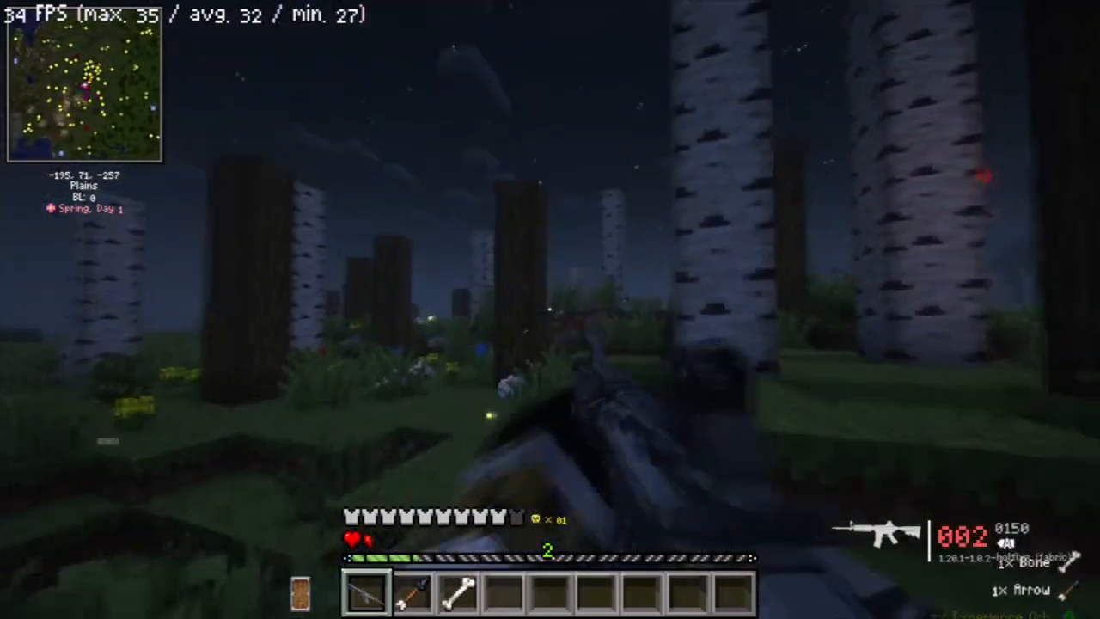
{"action": "key", "text": "w"}
{"action": "right_click", "coordinate": [550, 309]}
{"action": "left_click", "coordinate": [550, 309]}
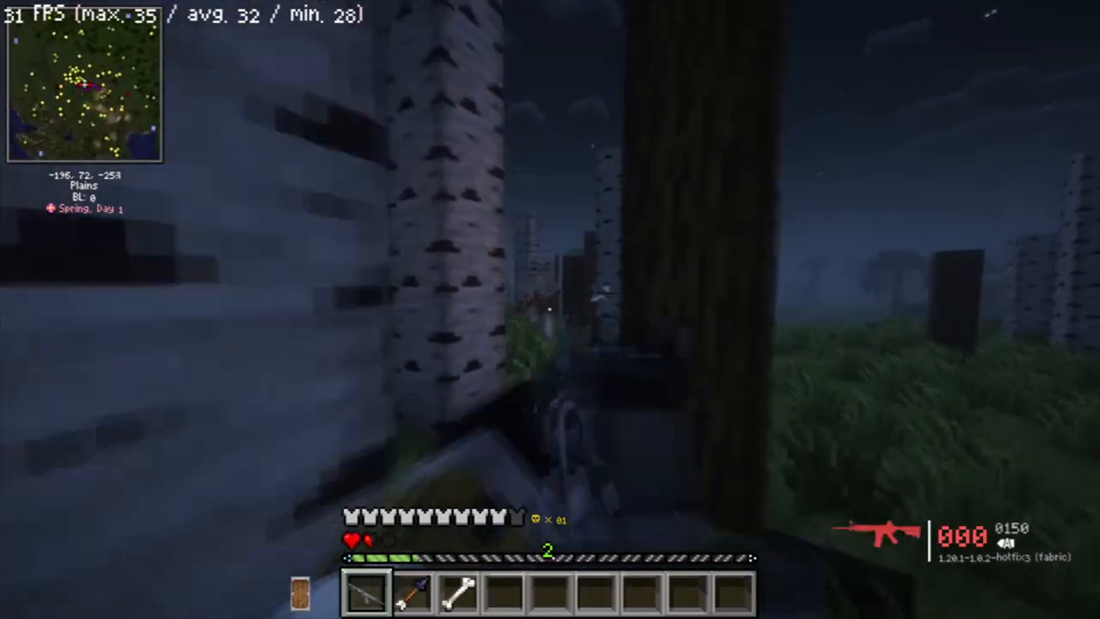
{"action": "key", "text": "r"}
{"action": "key", "text": "w"}
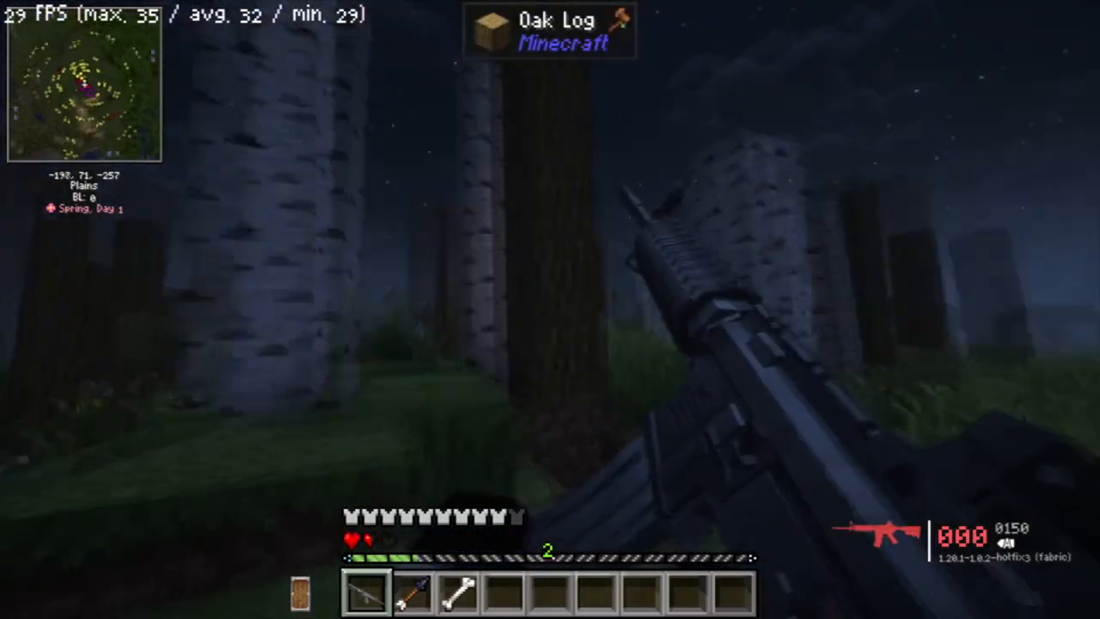
{"action": "key", "text": "w"}
{"action": "right_click", "coordinate": [550, 309]}
{"action": "left_click", "coordinate": [550, 309]}
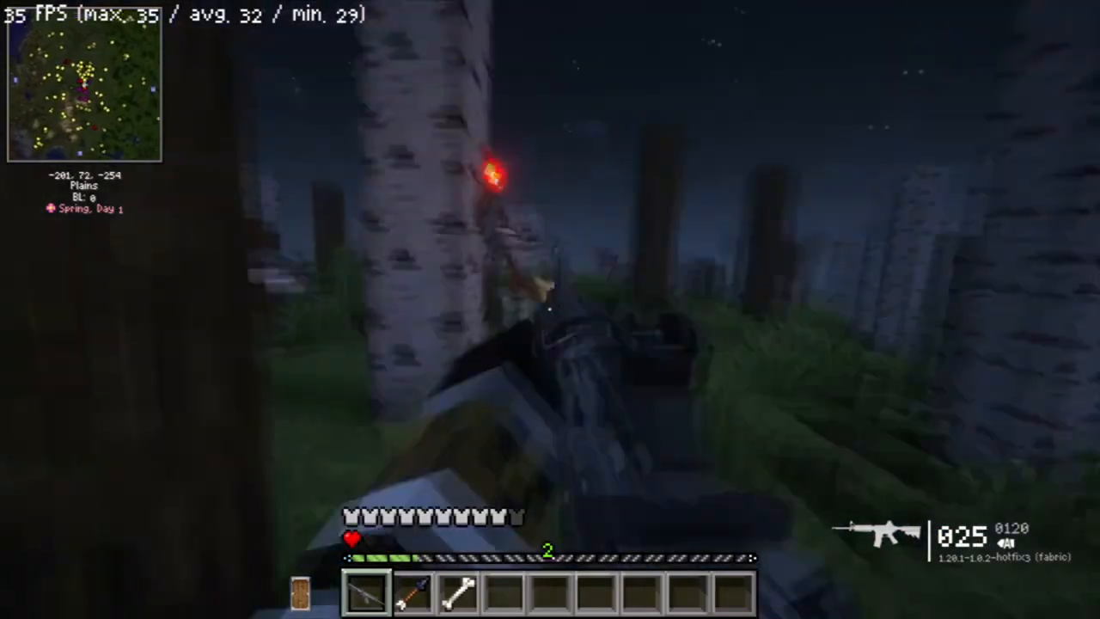
{"action": "right_click", "coordinate": [550, 309]}
{"action": "left_click", "coordinate": [550, 309]}
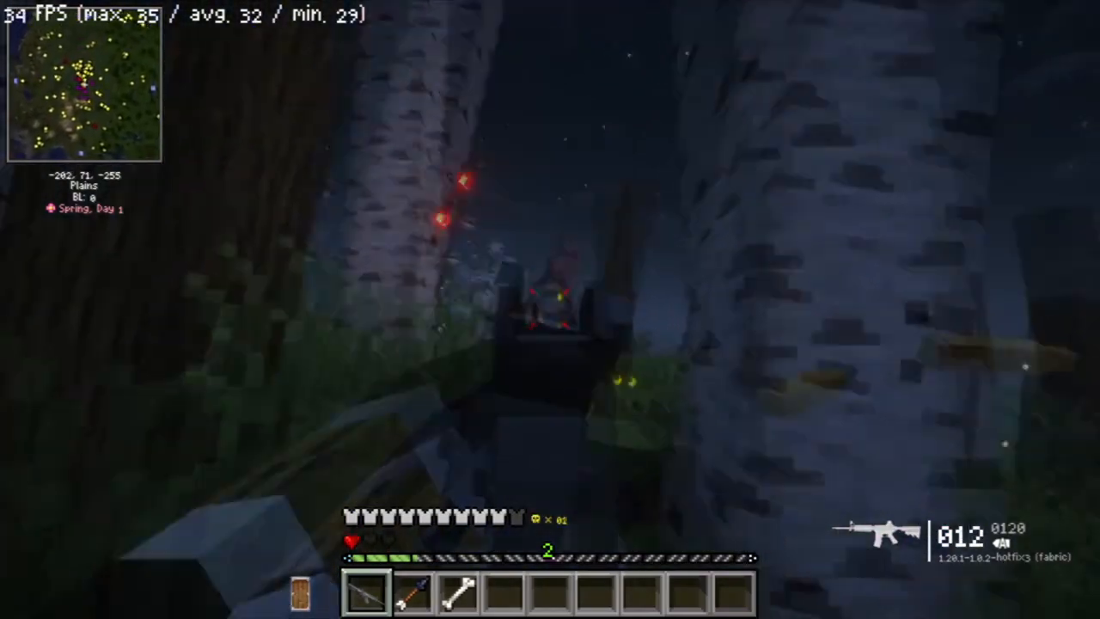
{"action": "key", "text": "w"}
{"action": "left_click", "coordinate": [550, 310]}
{"action": "left_click", "coordinate": [550, 310]}
{"action": "left_click", "coordinate": [550, 309]}
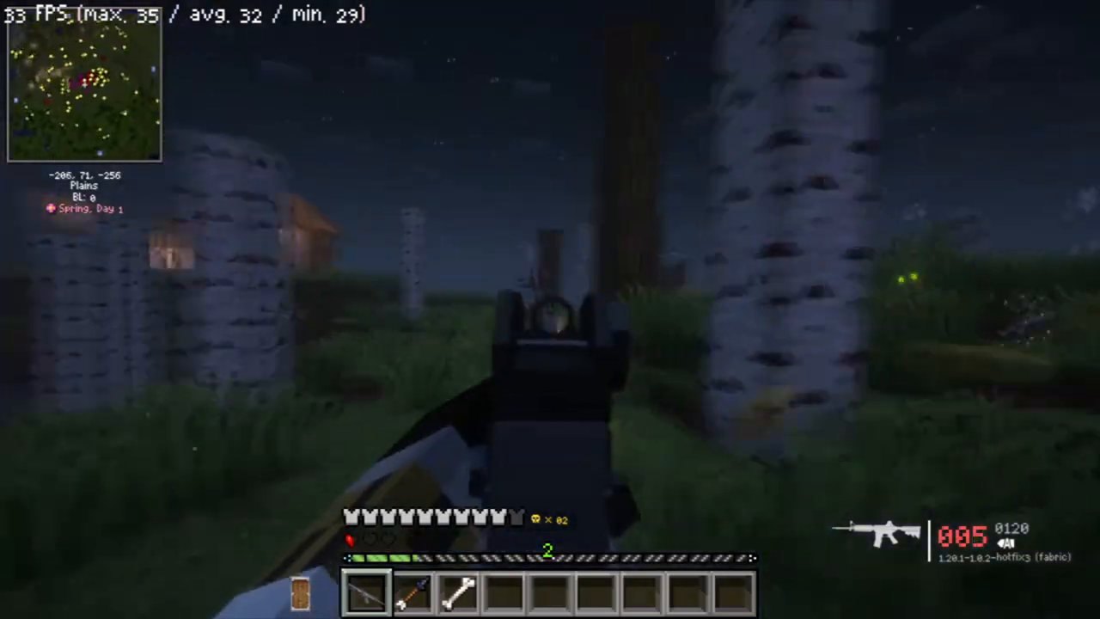
{"action": "key", "text": "w"}
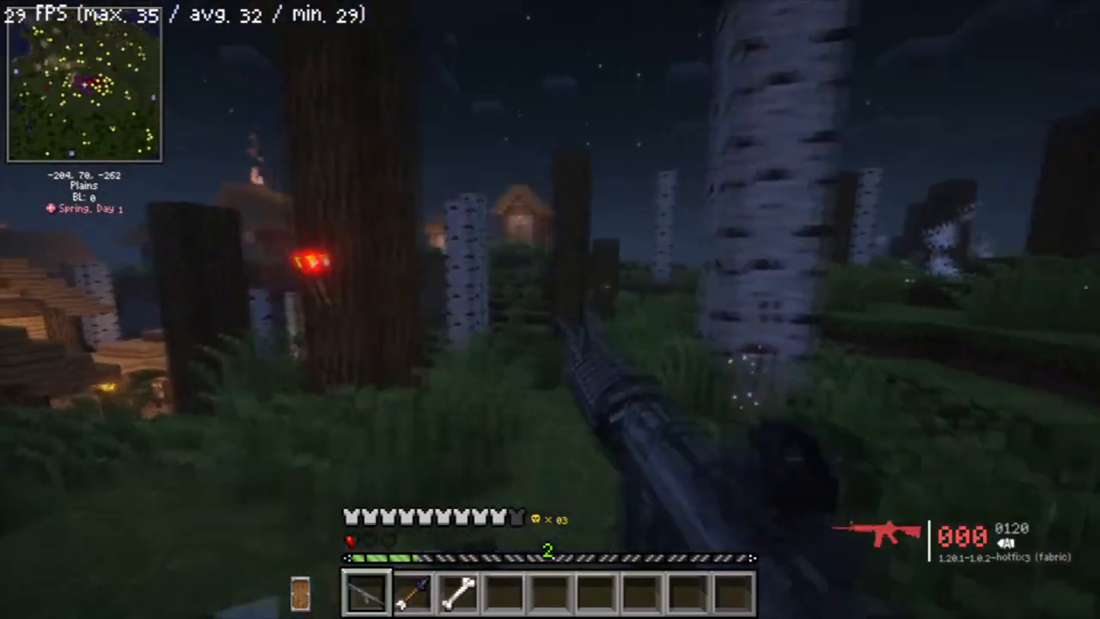
{"action": "key", "text": "r"}
{"action": "key", "text": "w"}
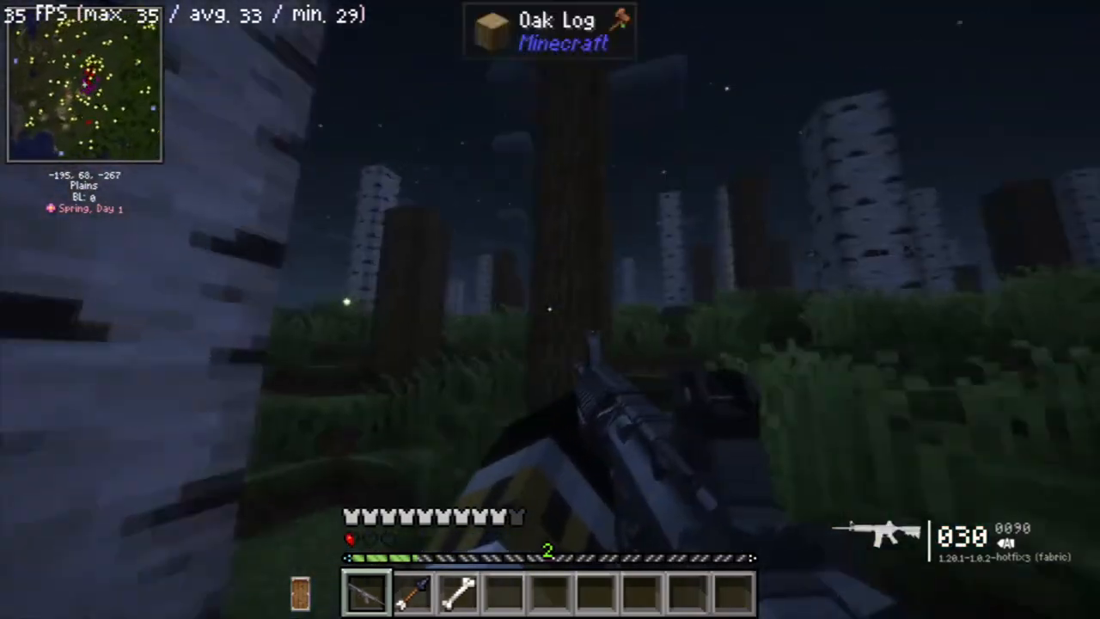
{"action": "key", "text": "w"}
{"action": "right_click", "coordinate": [550, 309]}
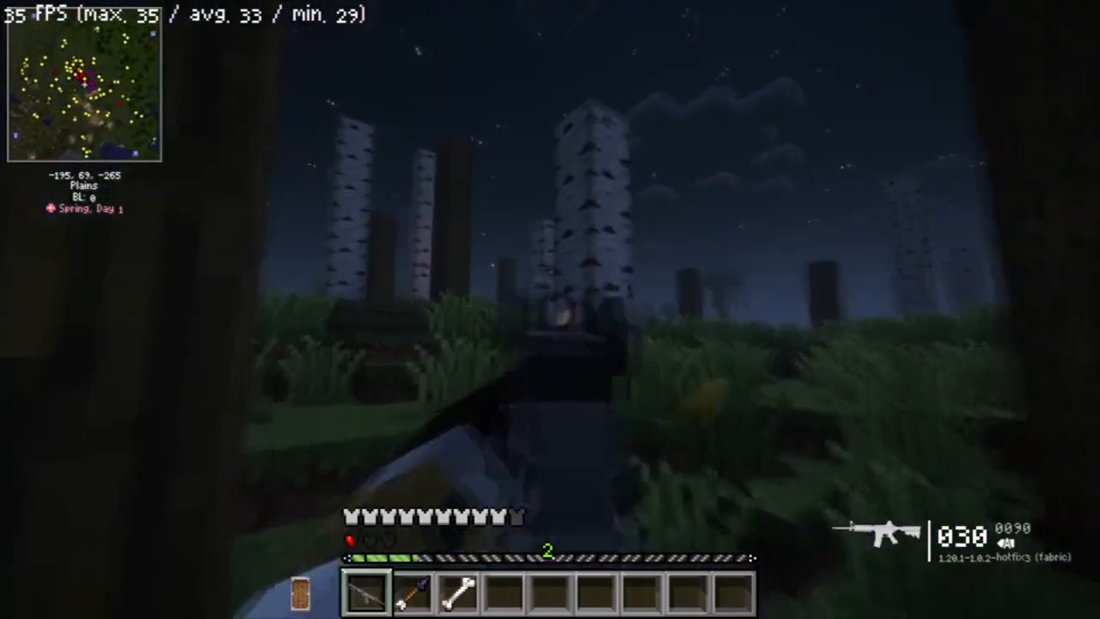
{"action": "left_click", "coordinate": [550, 310]}
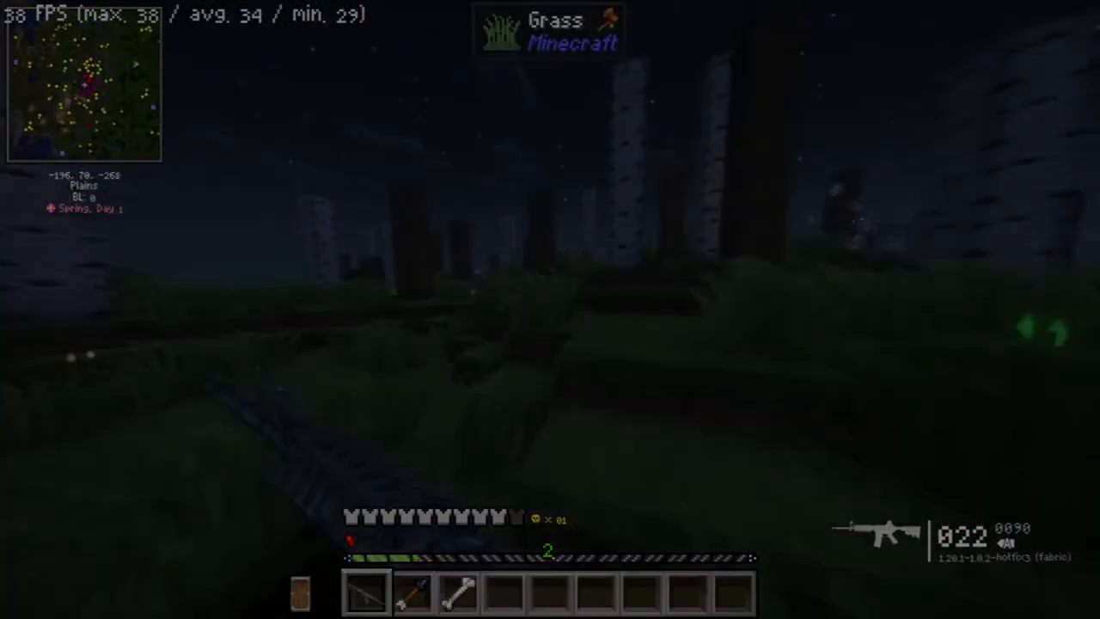